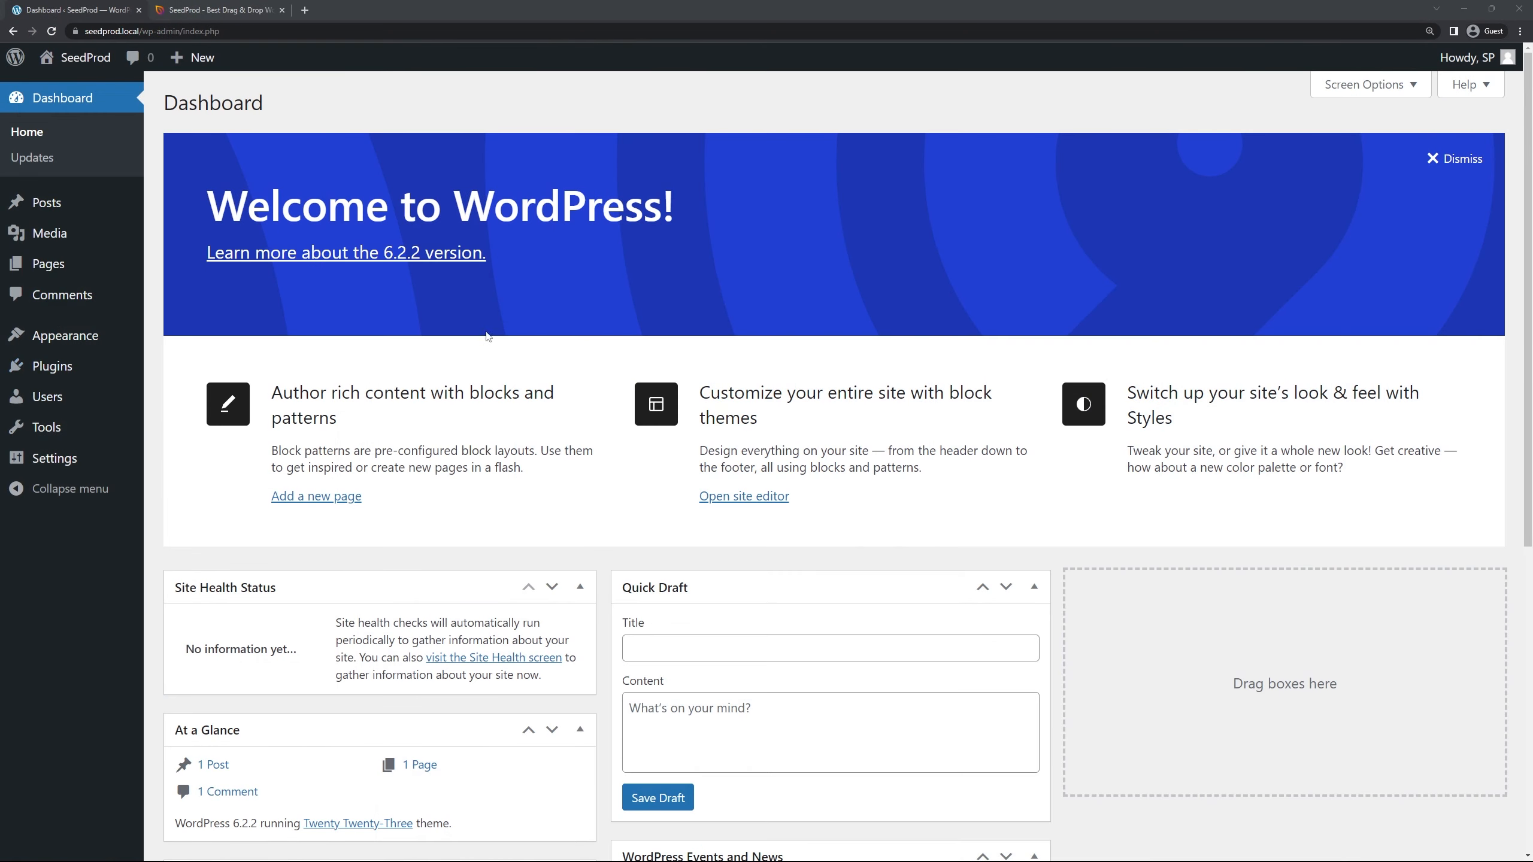
# Step: From the SeedProd account's downloads, download SeedProd Pro 6.15.12 and copy the license key, returning to the WordPress dashboard
pyautogui.click(196, 12)
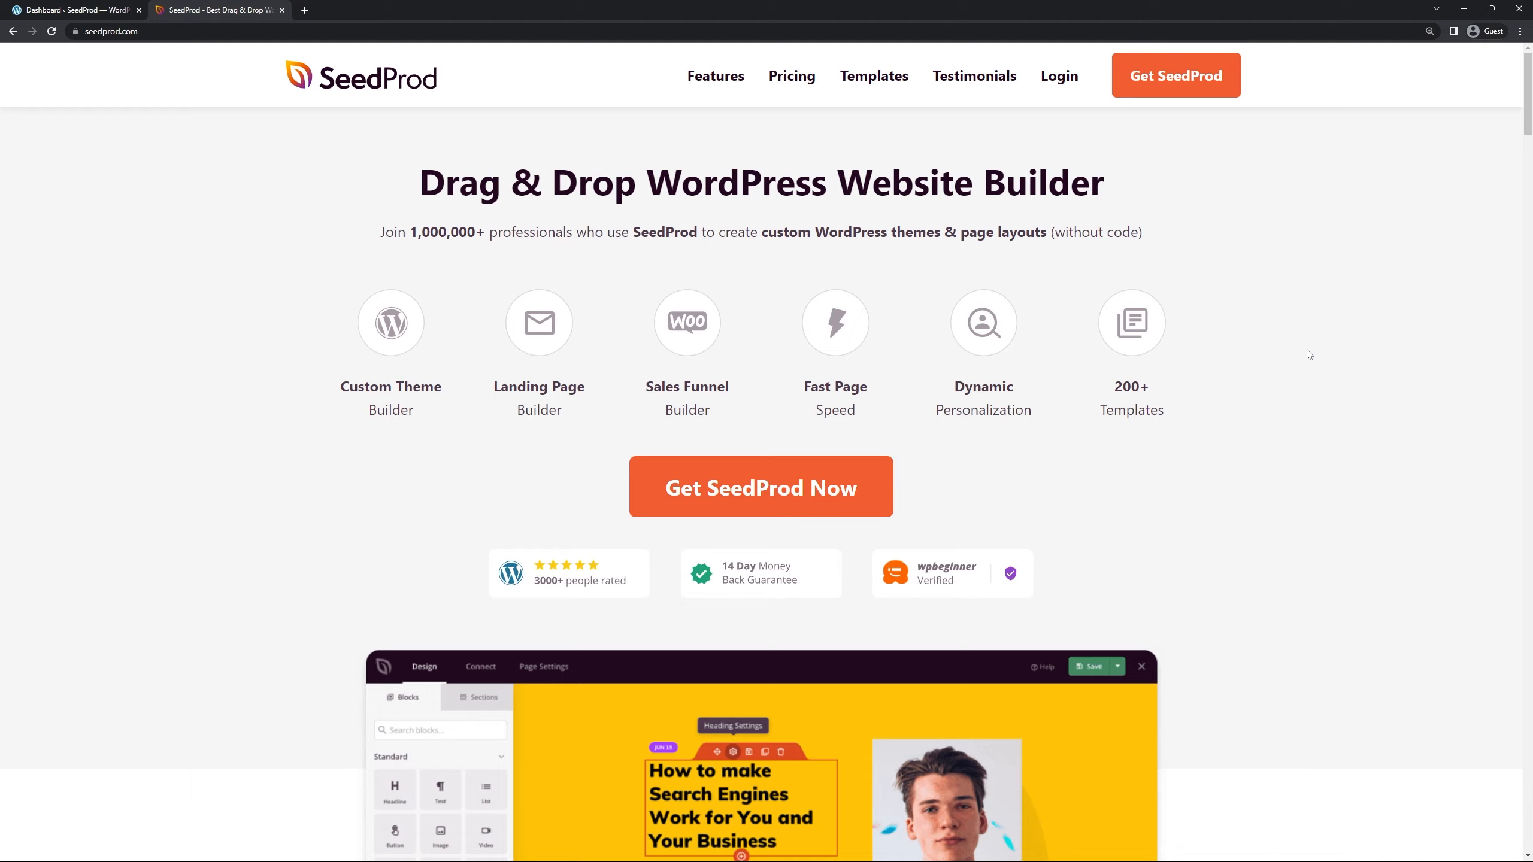
pyautogui.click(1060, 76)
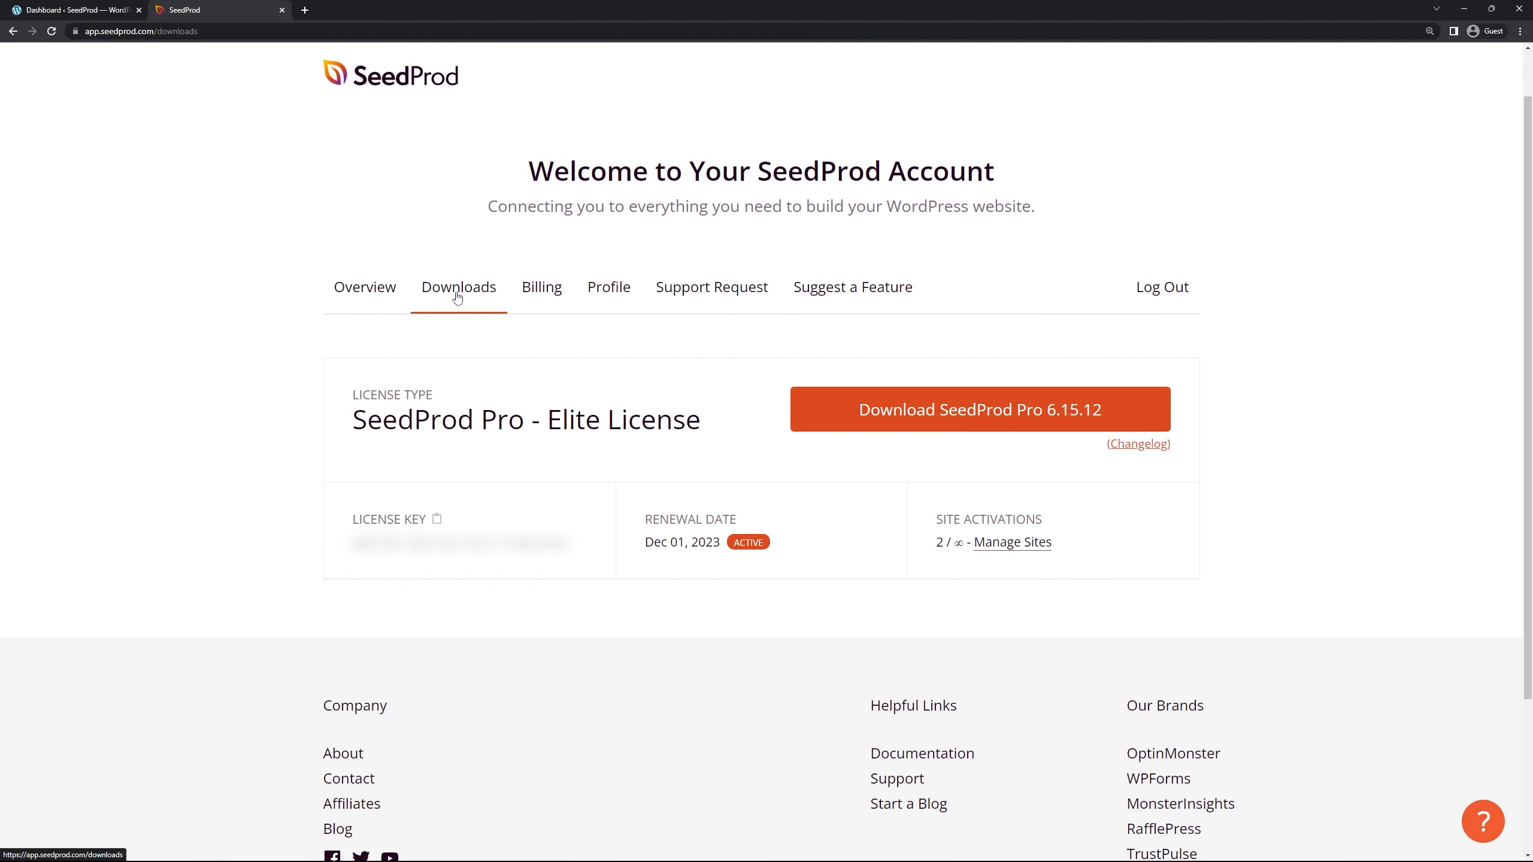
pyautogui.click(1006, 409)
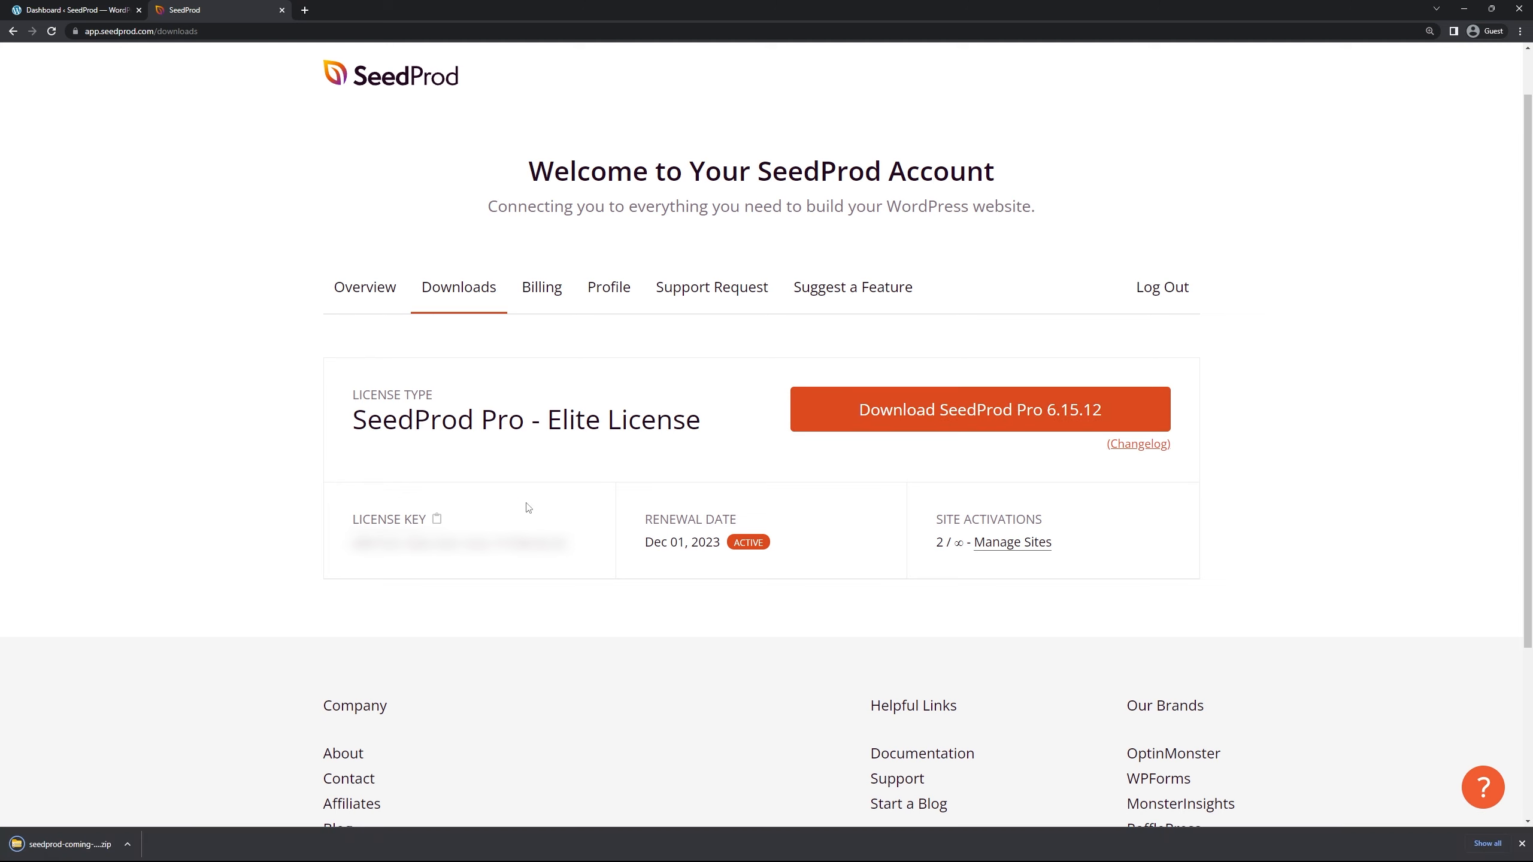
pyautogui.click(436, 521)
pyautogui.hotkey('ctrl', 'w')
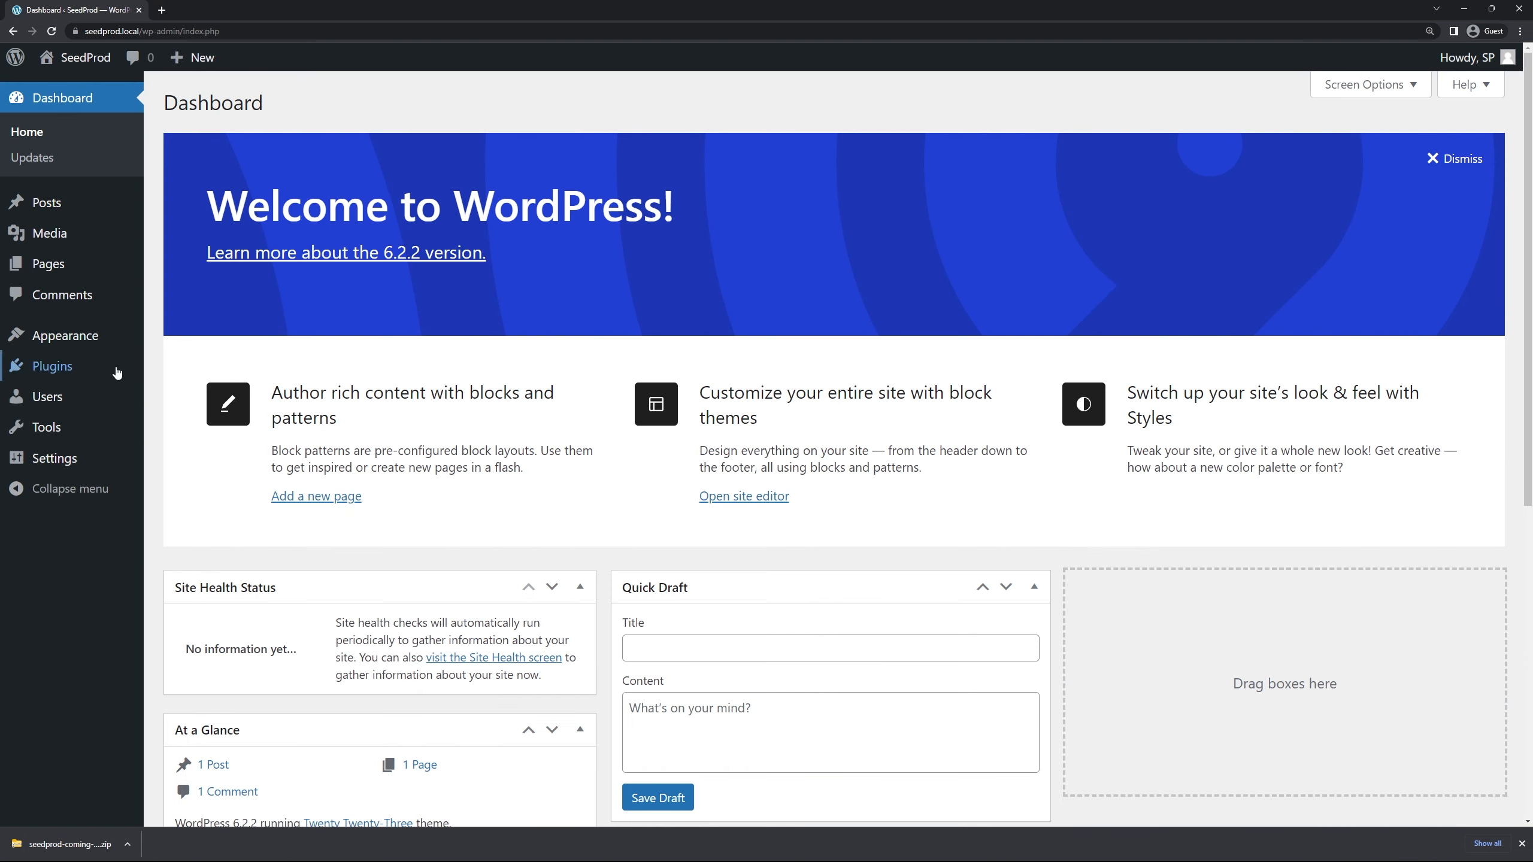
# Step: Upload the downloaded SeedProd zip as a new WordPress plugin, install it and activate it
pyautogui.moveTo(58, 371)
pyautogui.click(184, 393)
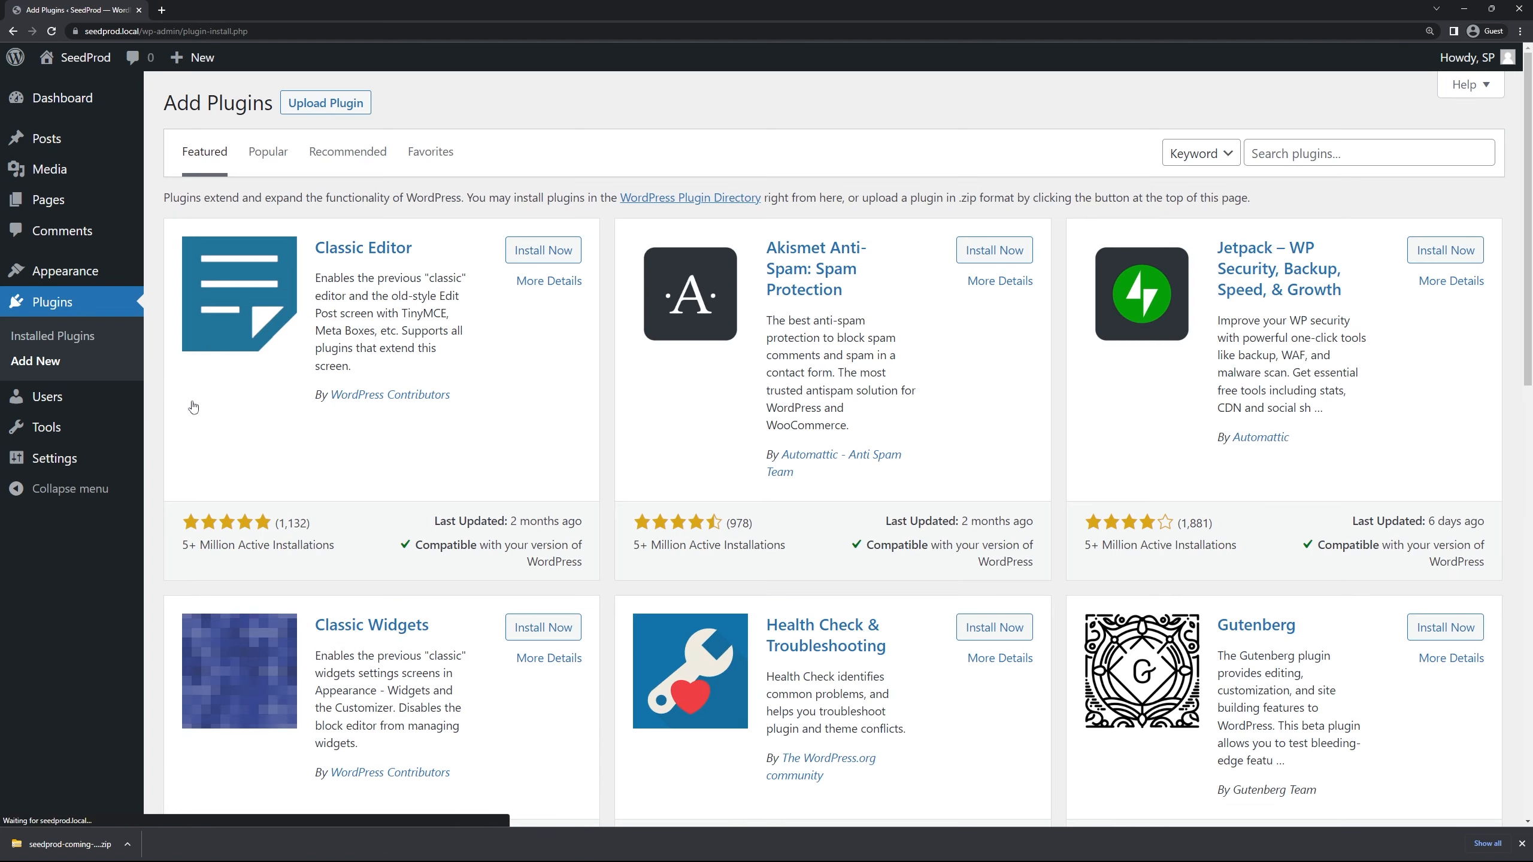
pyautogui.click(326, 107)
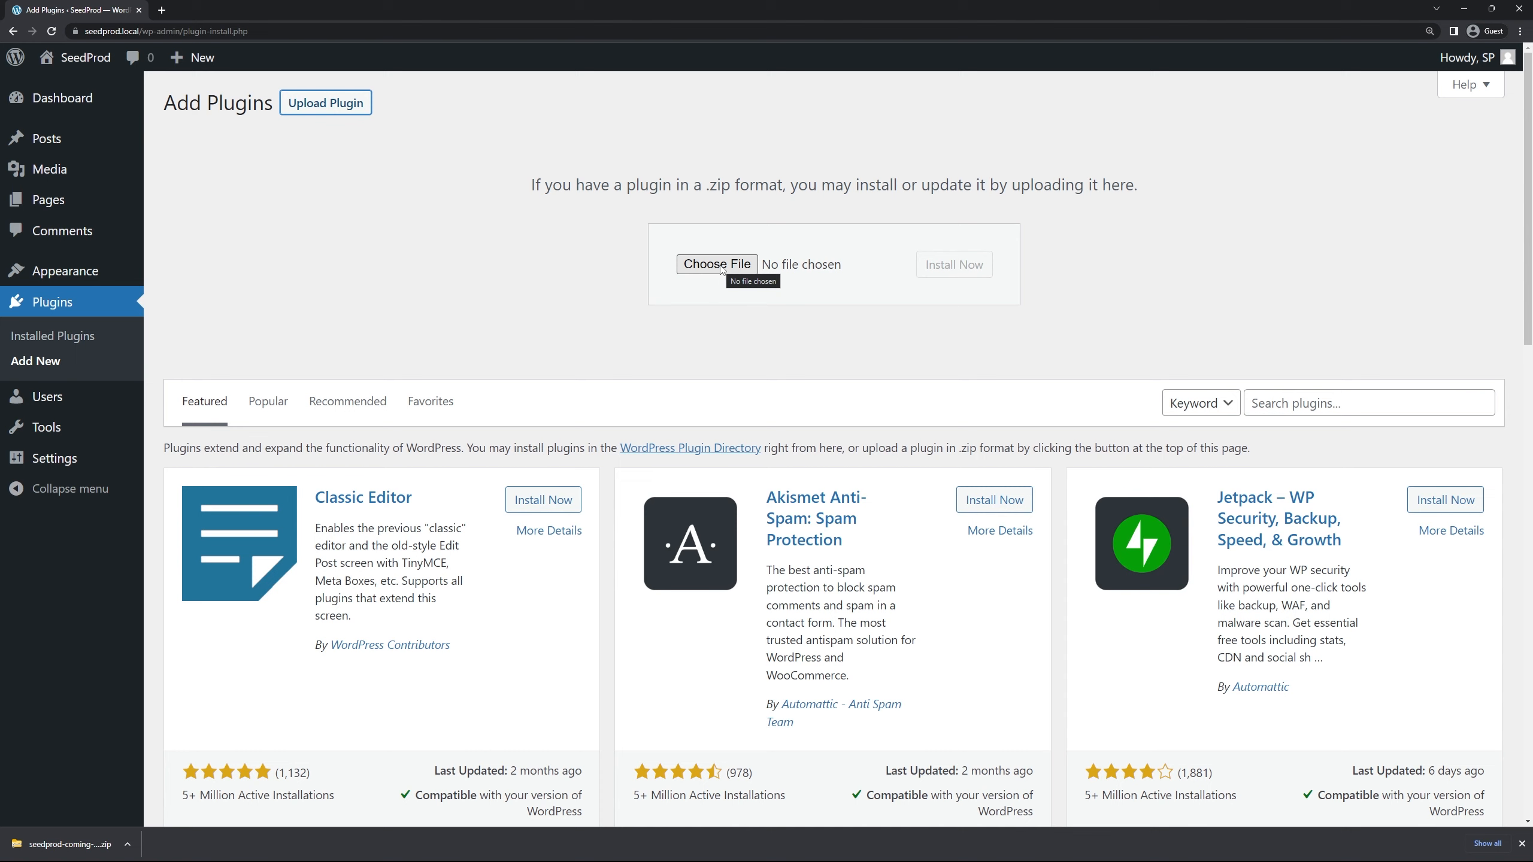
pyautogui.moveTo(60, 844); pyautogui.dragTo(734, 267)
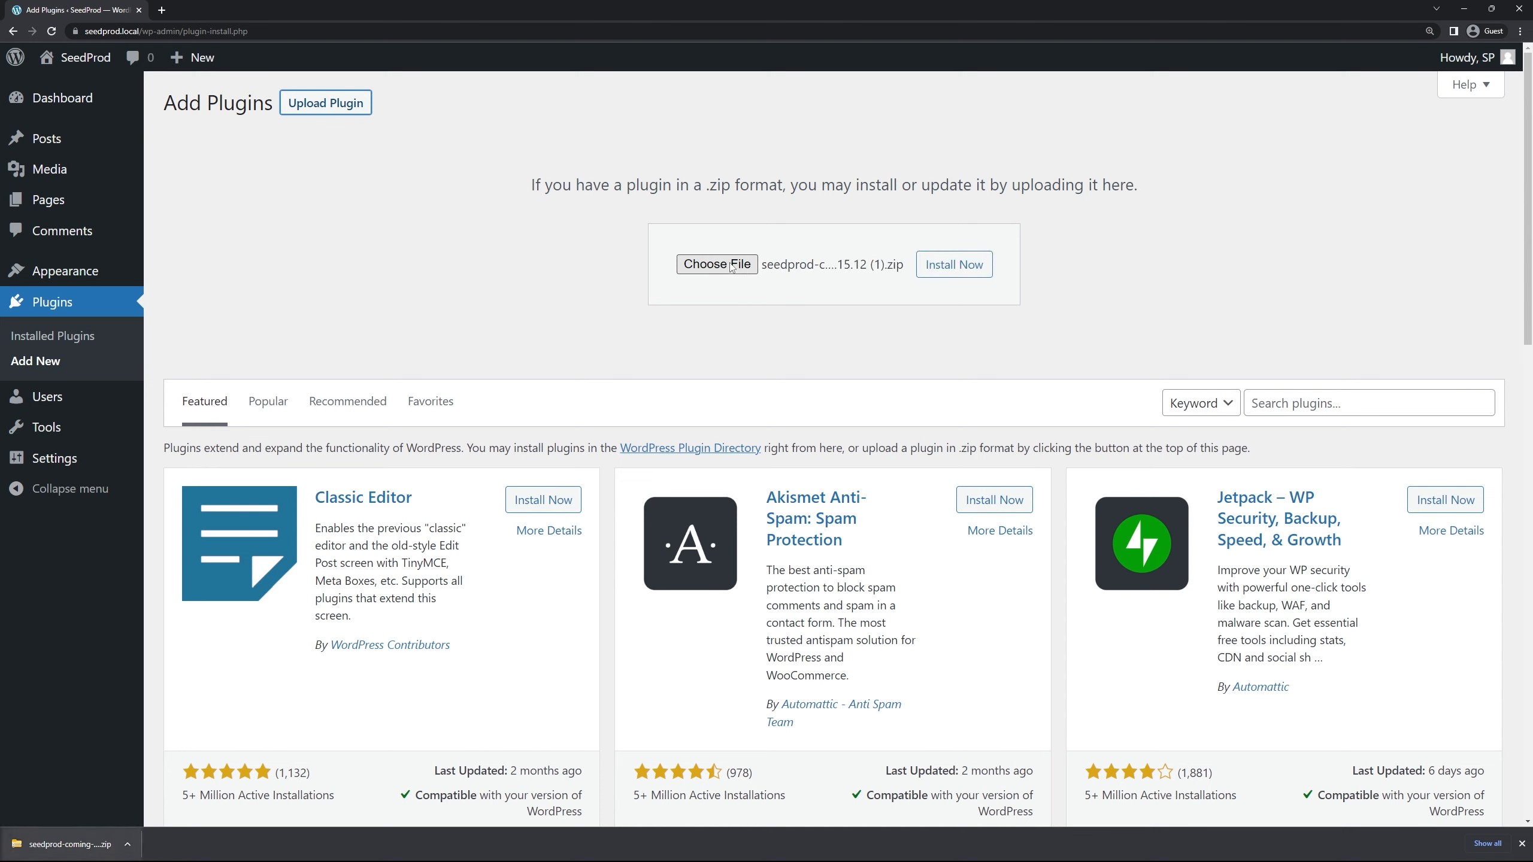
pyautogui.click(960, 265)
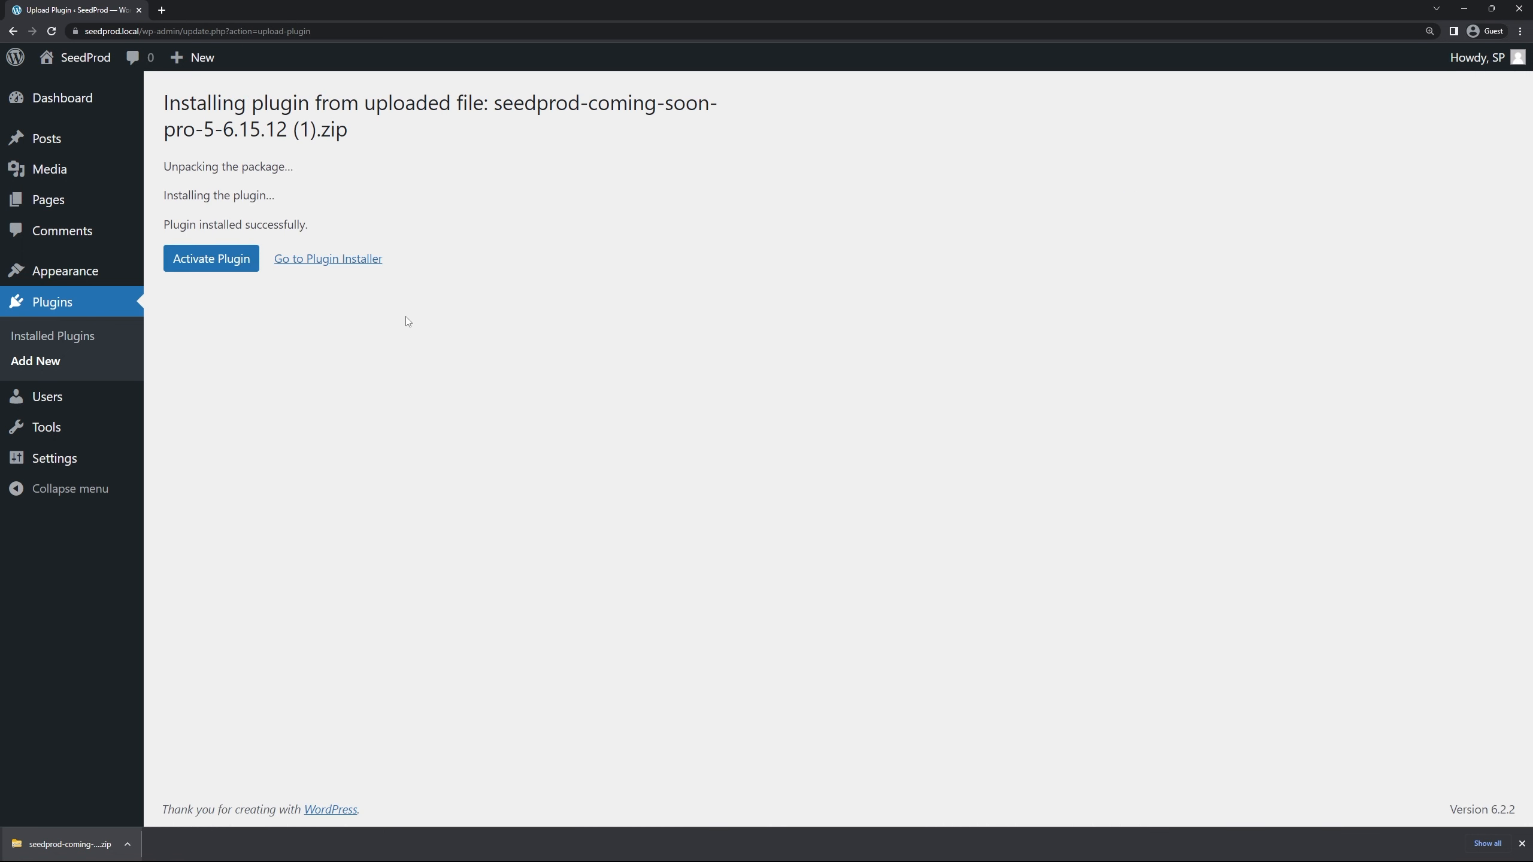
pyautogui.click(228, 263)
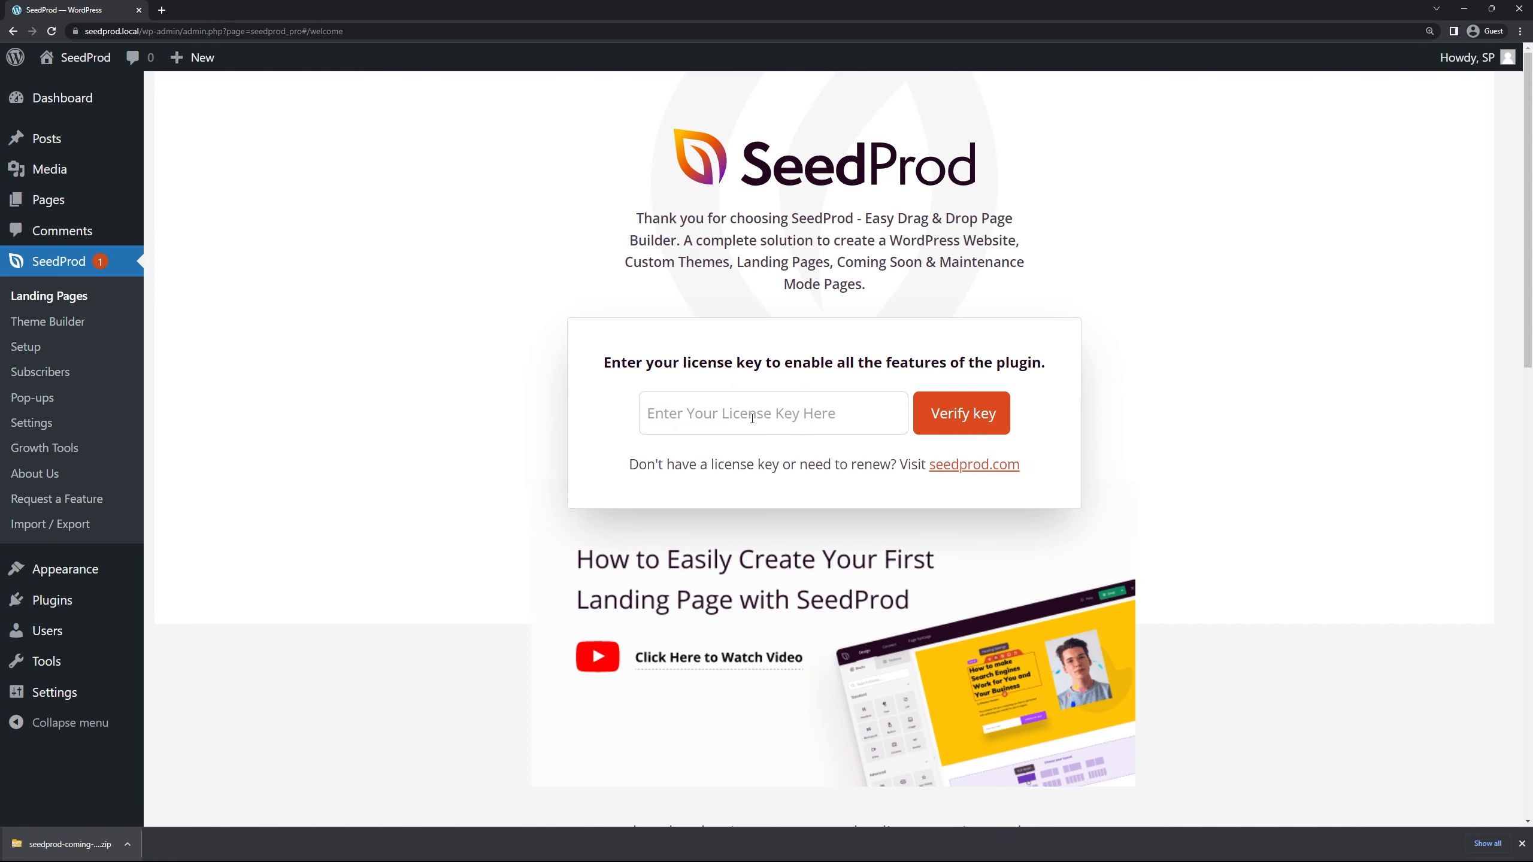
# Step: Paste the license key into the SeedProd welcome page's license field
pyautogui.click(752, 418)
pyautogui.hotkey('ctrl', 'v')
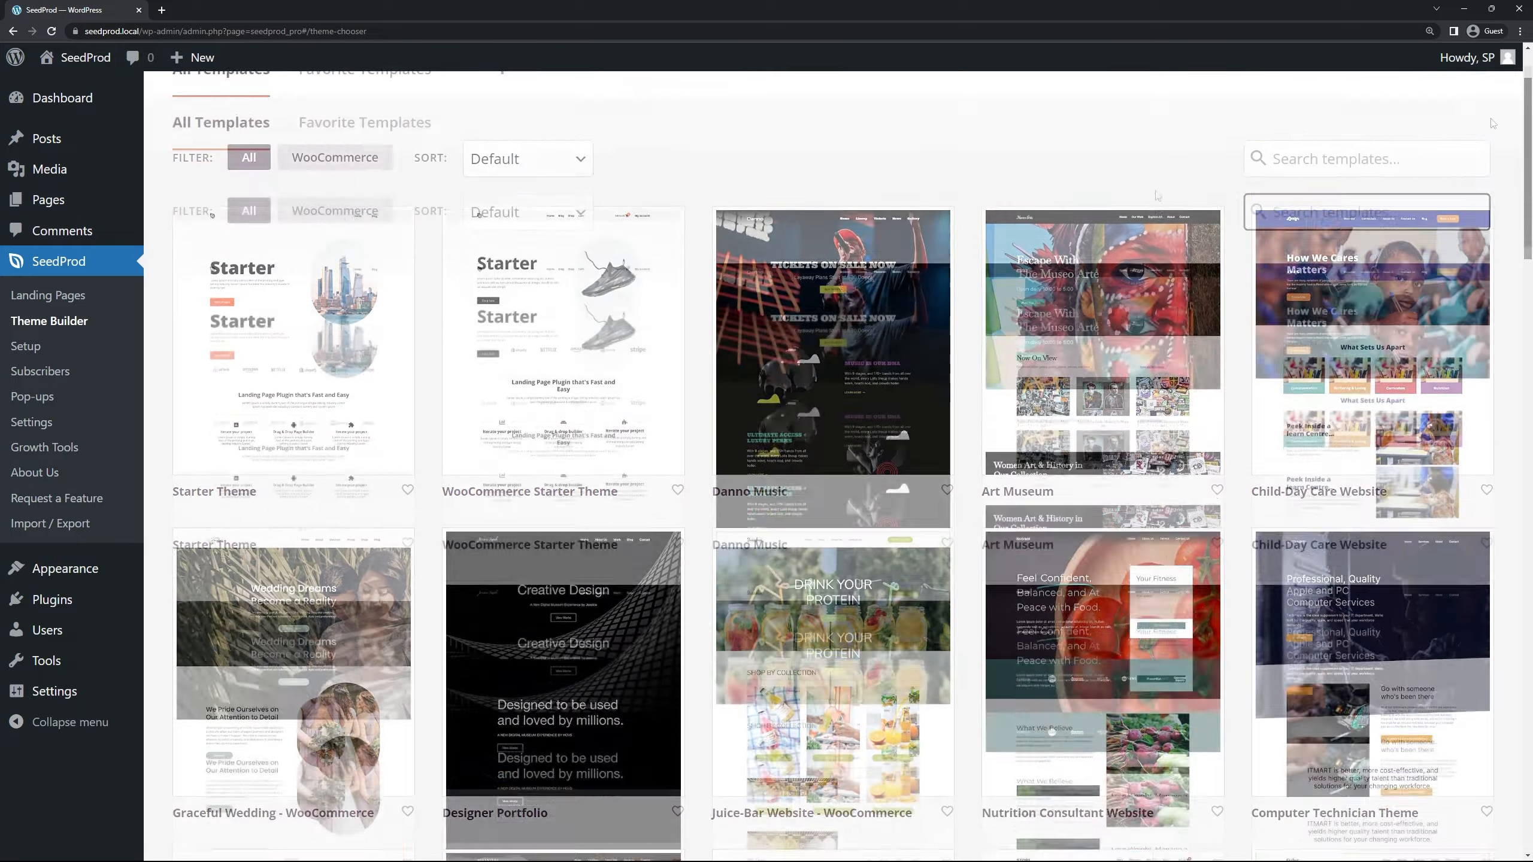
# Step: Choose the Digits Digital Agency Theme from the theme template kits
pyautogui.scroll(-2, 1137, 233)
pyautogui.scroll(-10, 1137, 232)
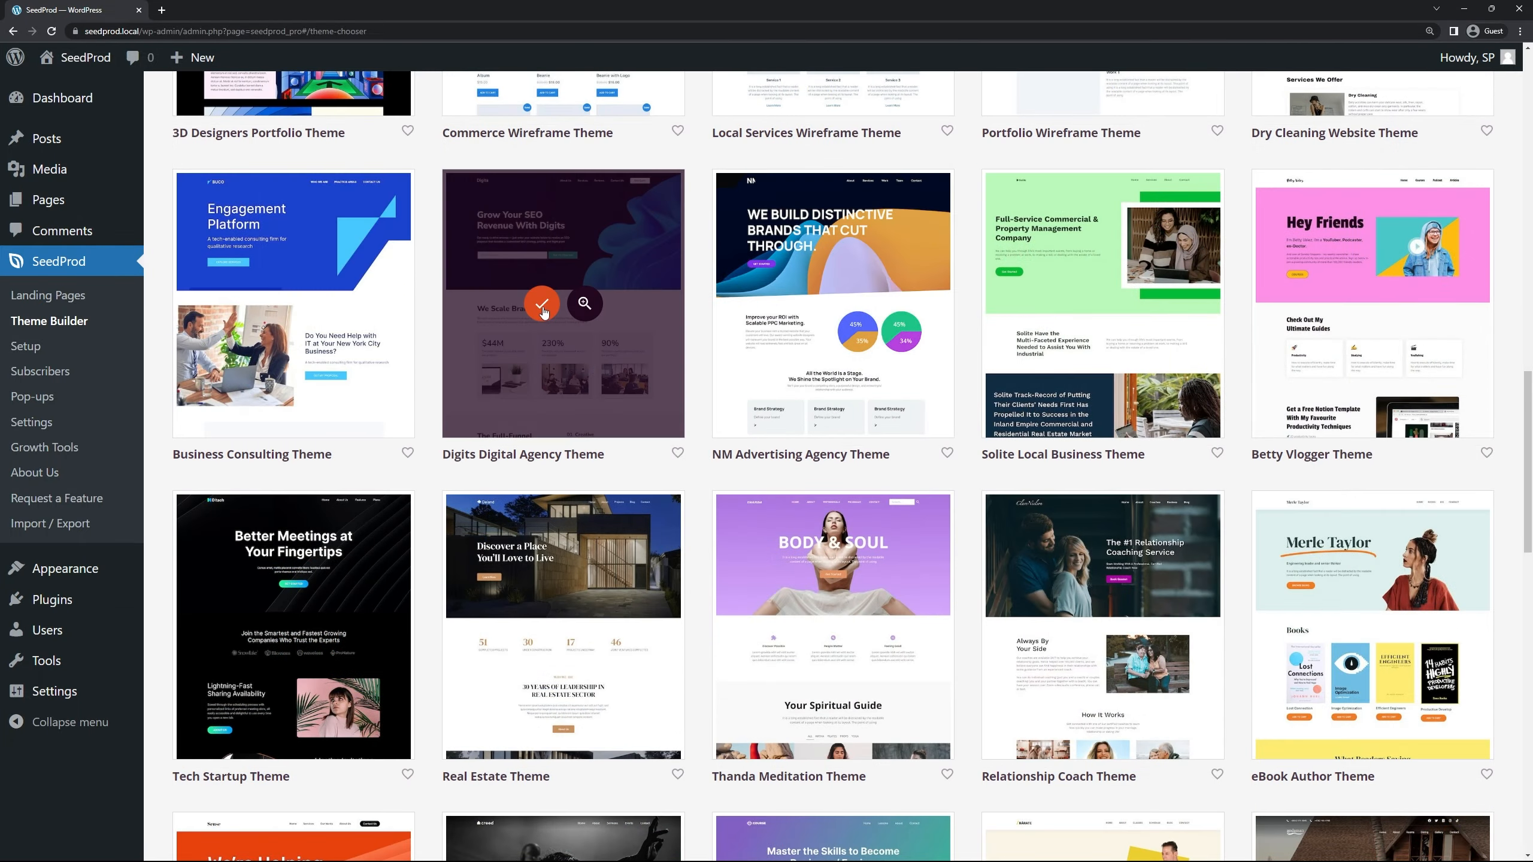
pyautogui.click(542, 306)
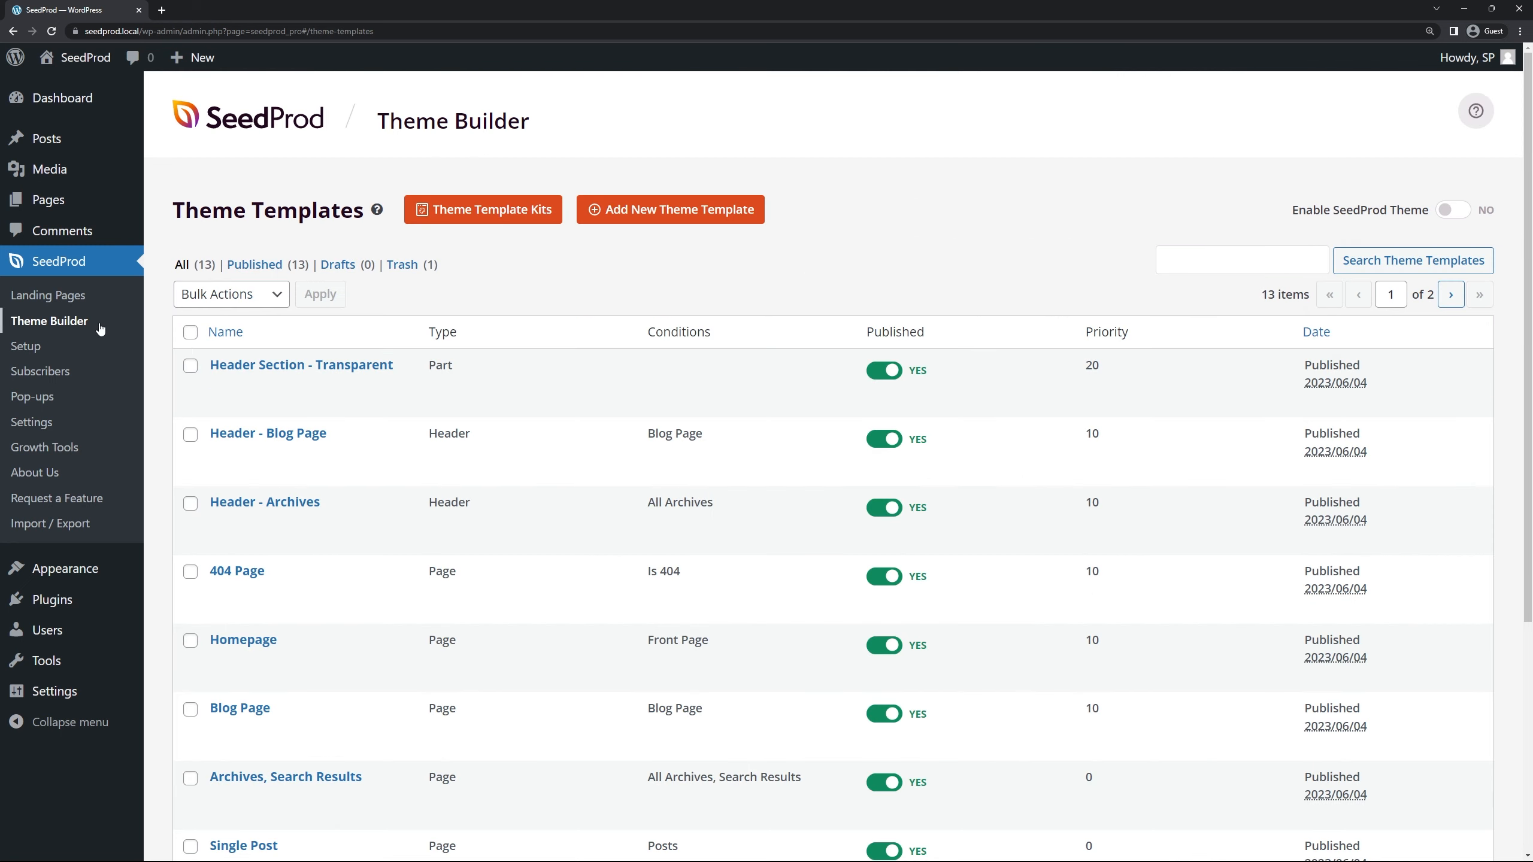
# Step: Look through the list of theme templates and view the live site in a separate browser tab
pyautogui.scroll(-4, 325, 392)
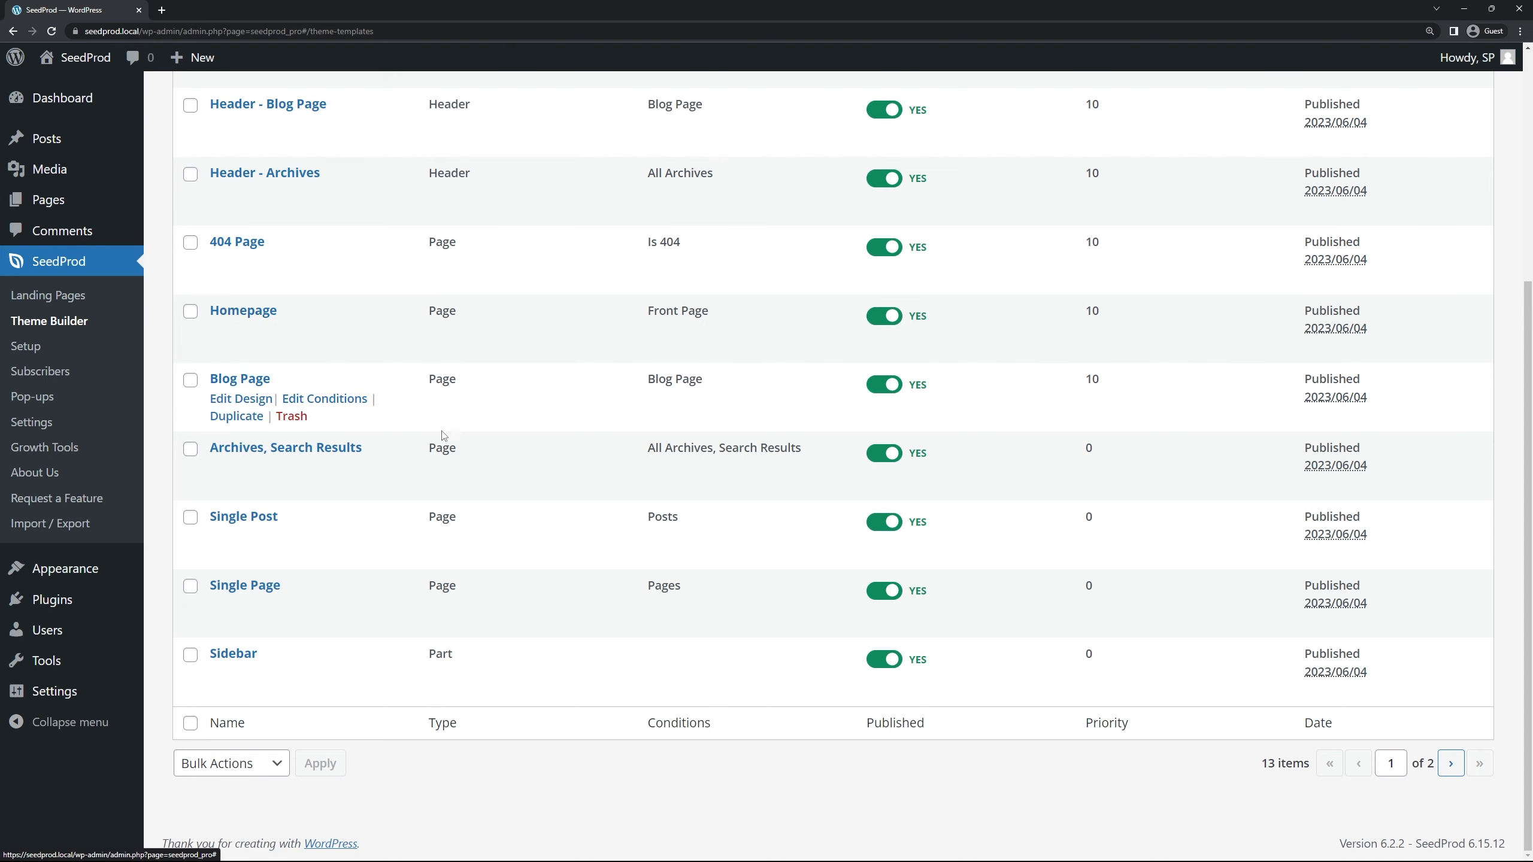
pyautogui.scroll(5, 507, 501)
pyautogui.moveTo(85, 57)
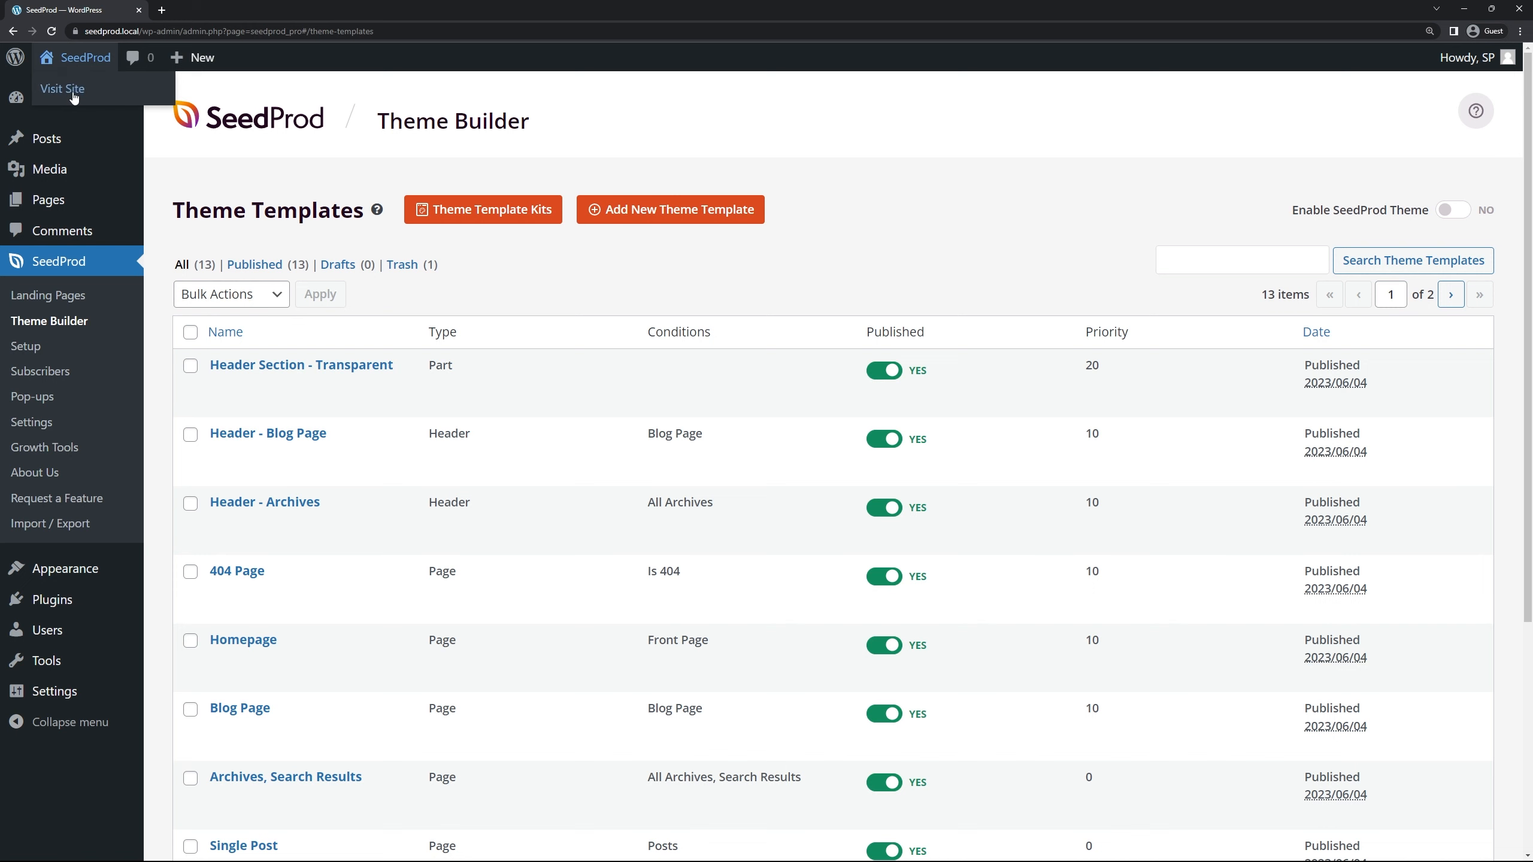
pyautogui.middleClick(60, 93)
pyautogui.click(215, 12)
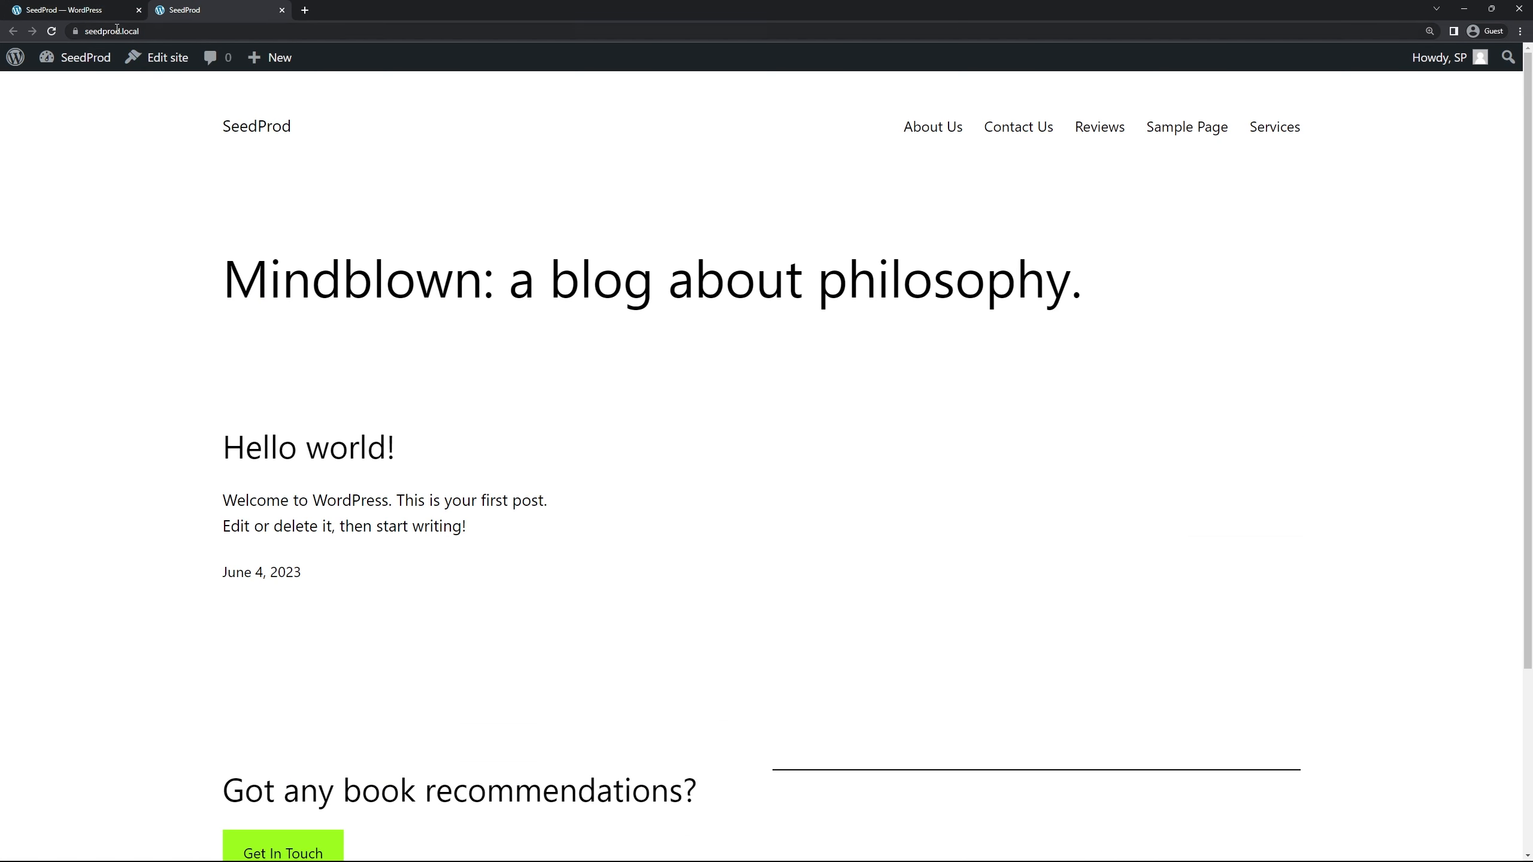
pyautogui.click(97, 18)
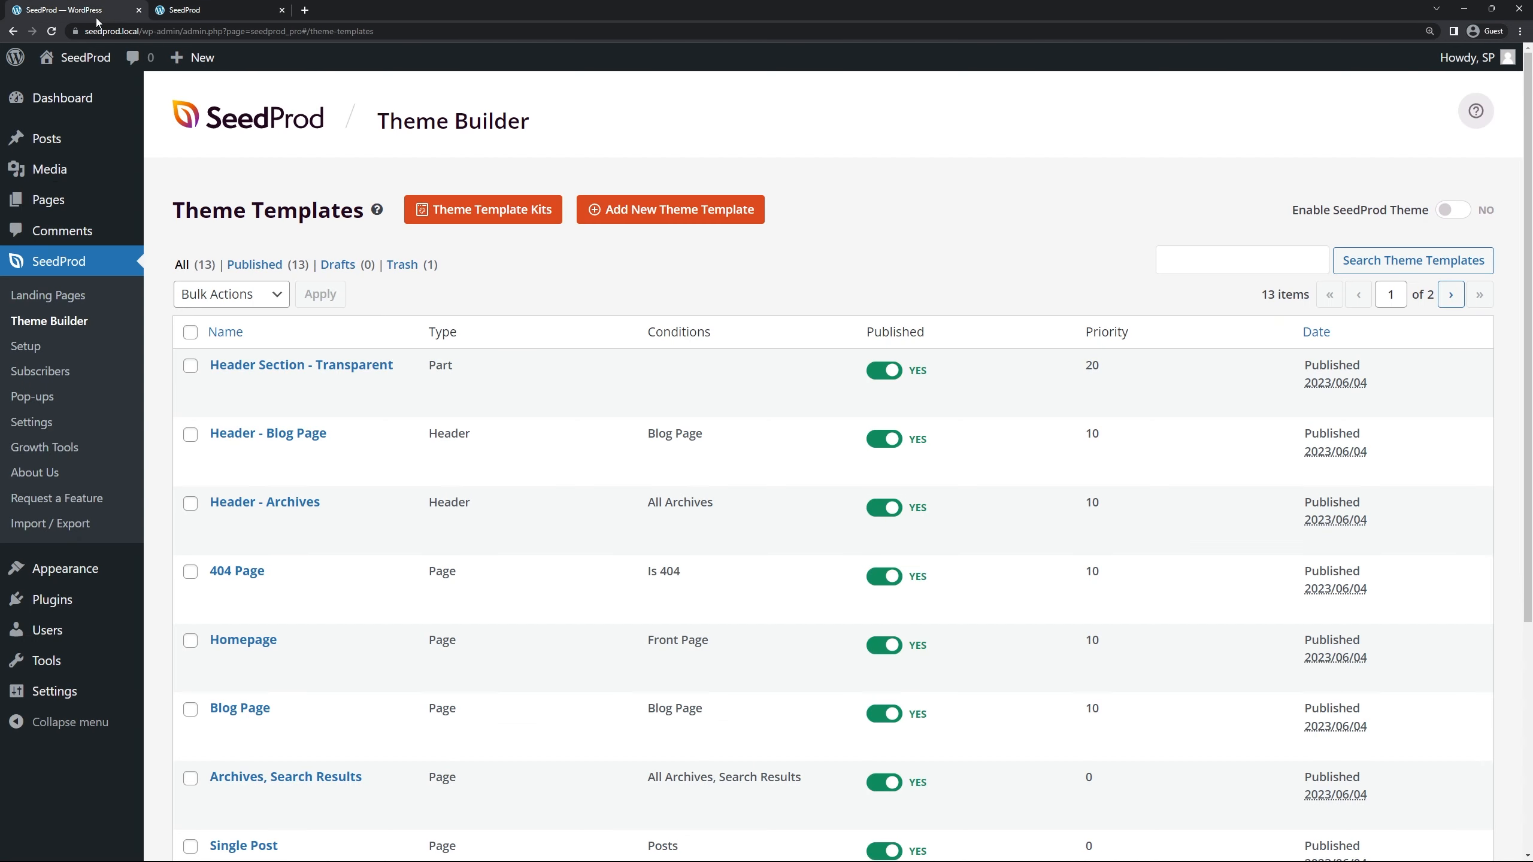
# Step: Enable the SeedProd theme, answering the static Home and Blog page prompt, and check the whole homepage on the reloaded live site
pyautogui.click(1456, 212)
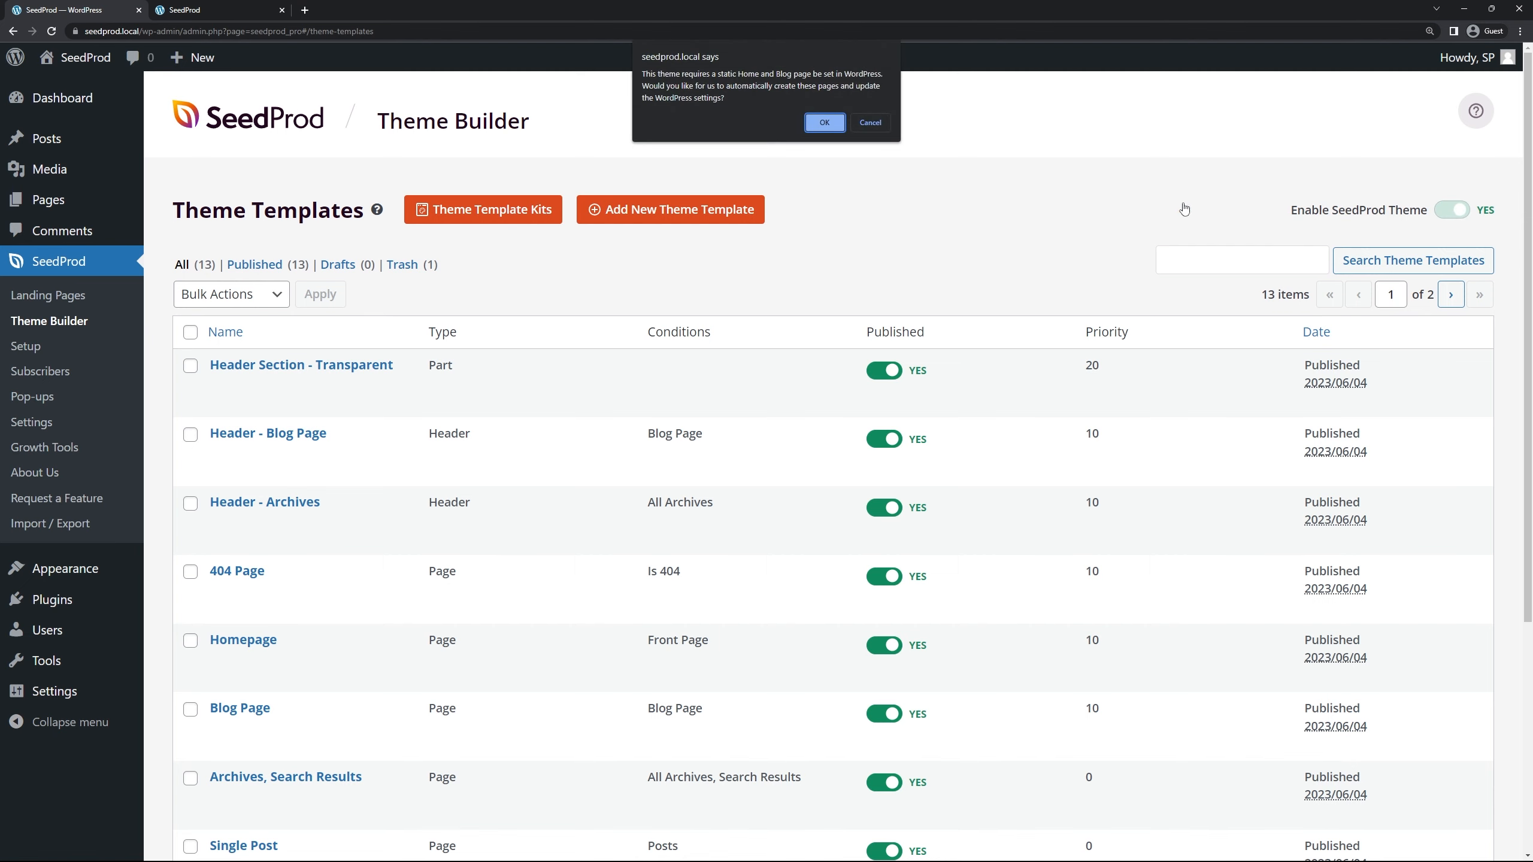
pyautogui.click(871, 122)
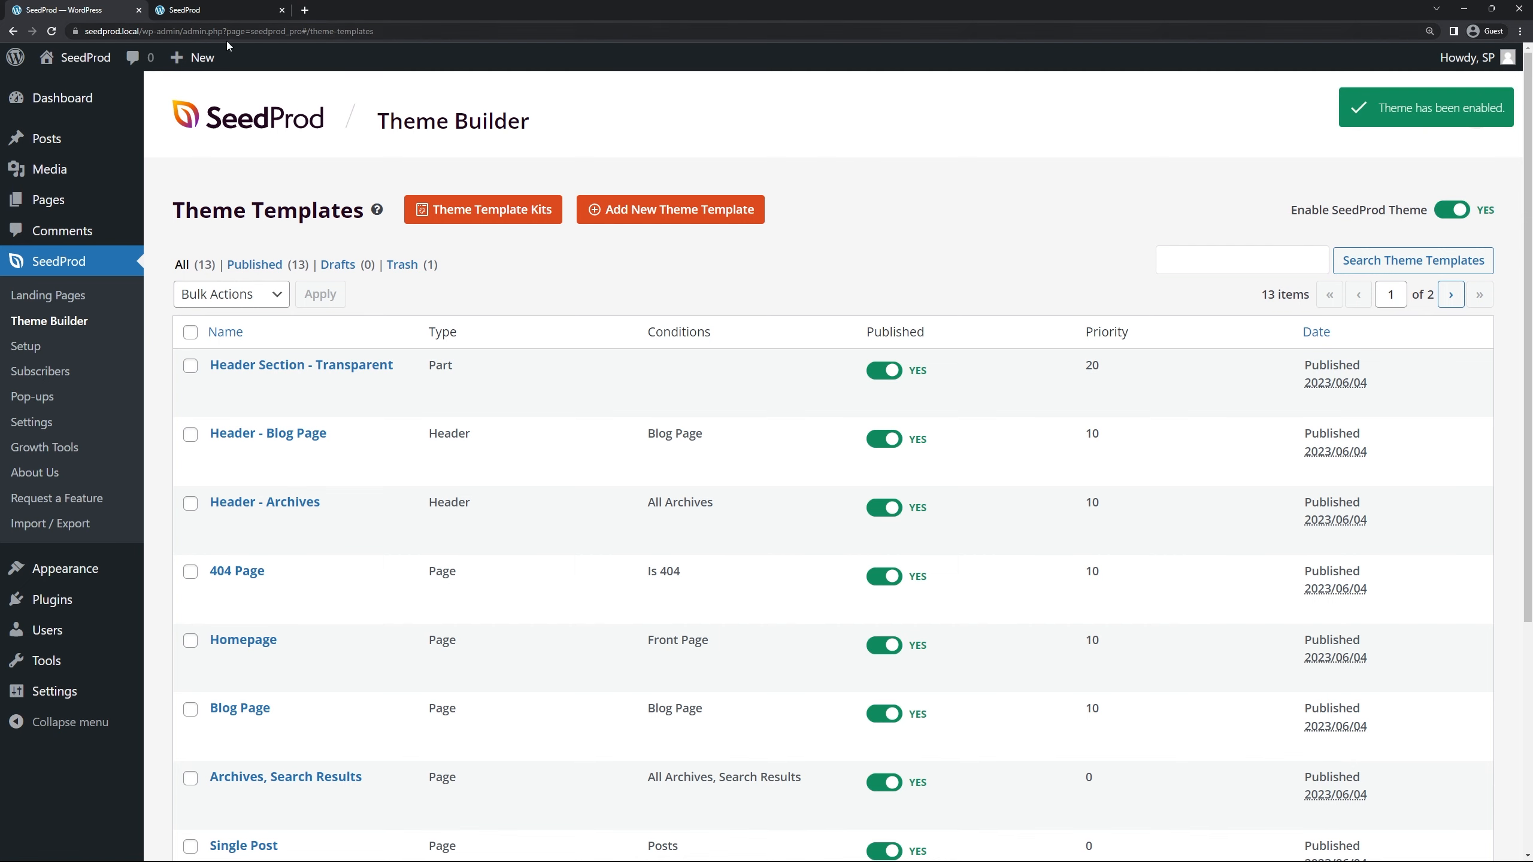
pyautogui.click(200, 10)
pyautogui.click(52, 32)
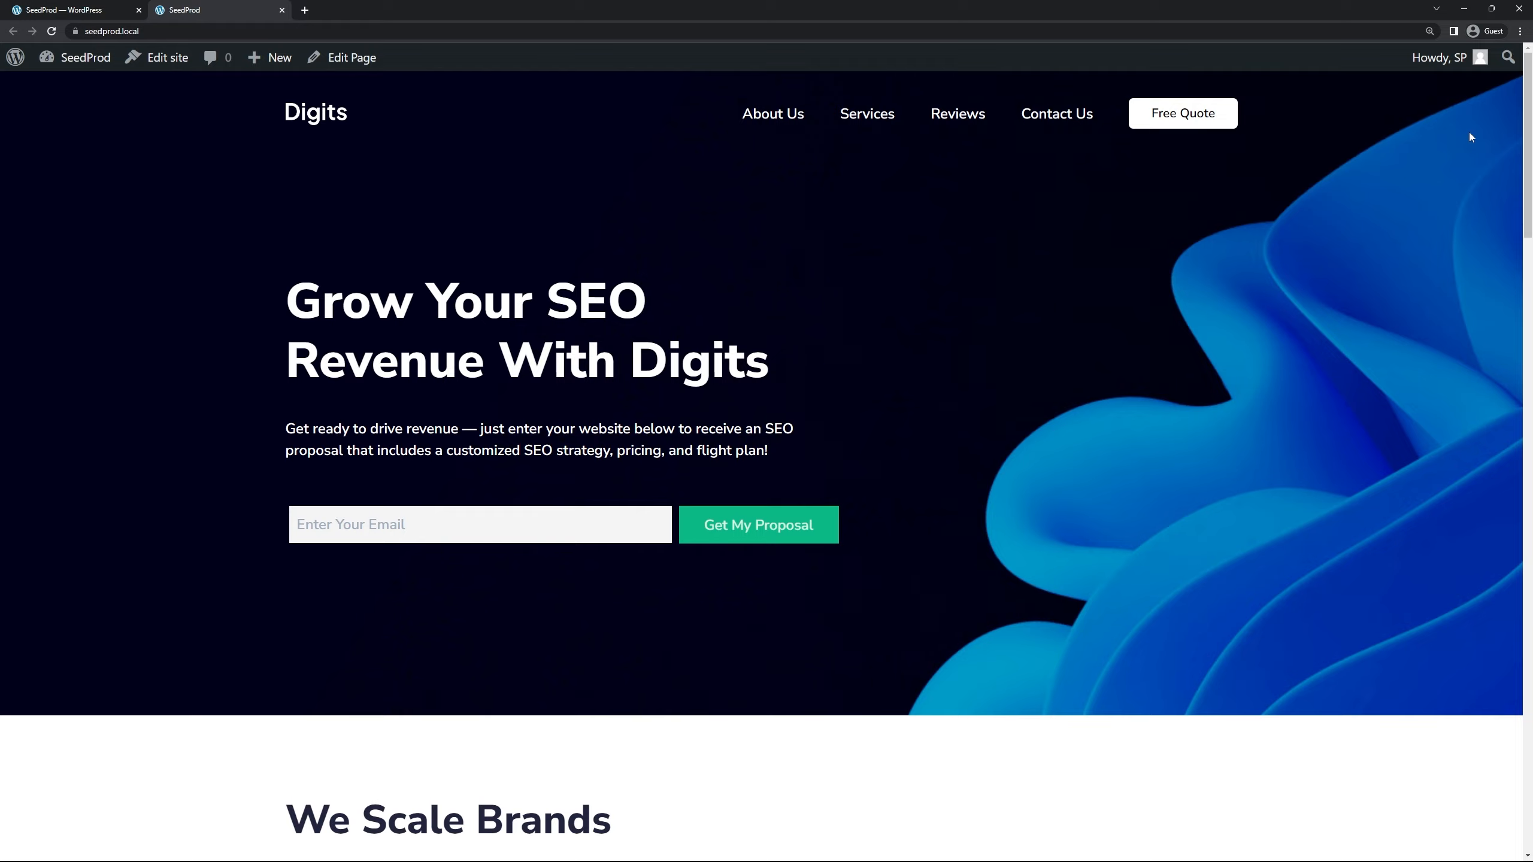
pyautogui.scroll(-5, 1468, 132)
pyautogui.moveTo(1528, 166); pyautogui.dragTo(1522, 519)
pyautogui.scroll(20, 1156, 236)
# Step: Open the Homepage template's design for editing and hide the extra header shown above the hero section
pyautogui.click(160, 58)
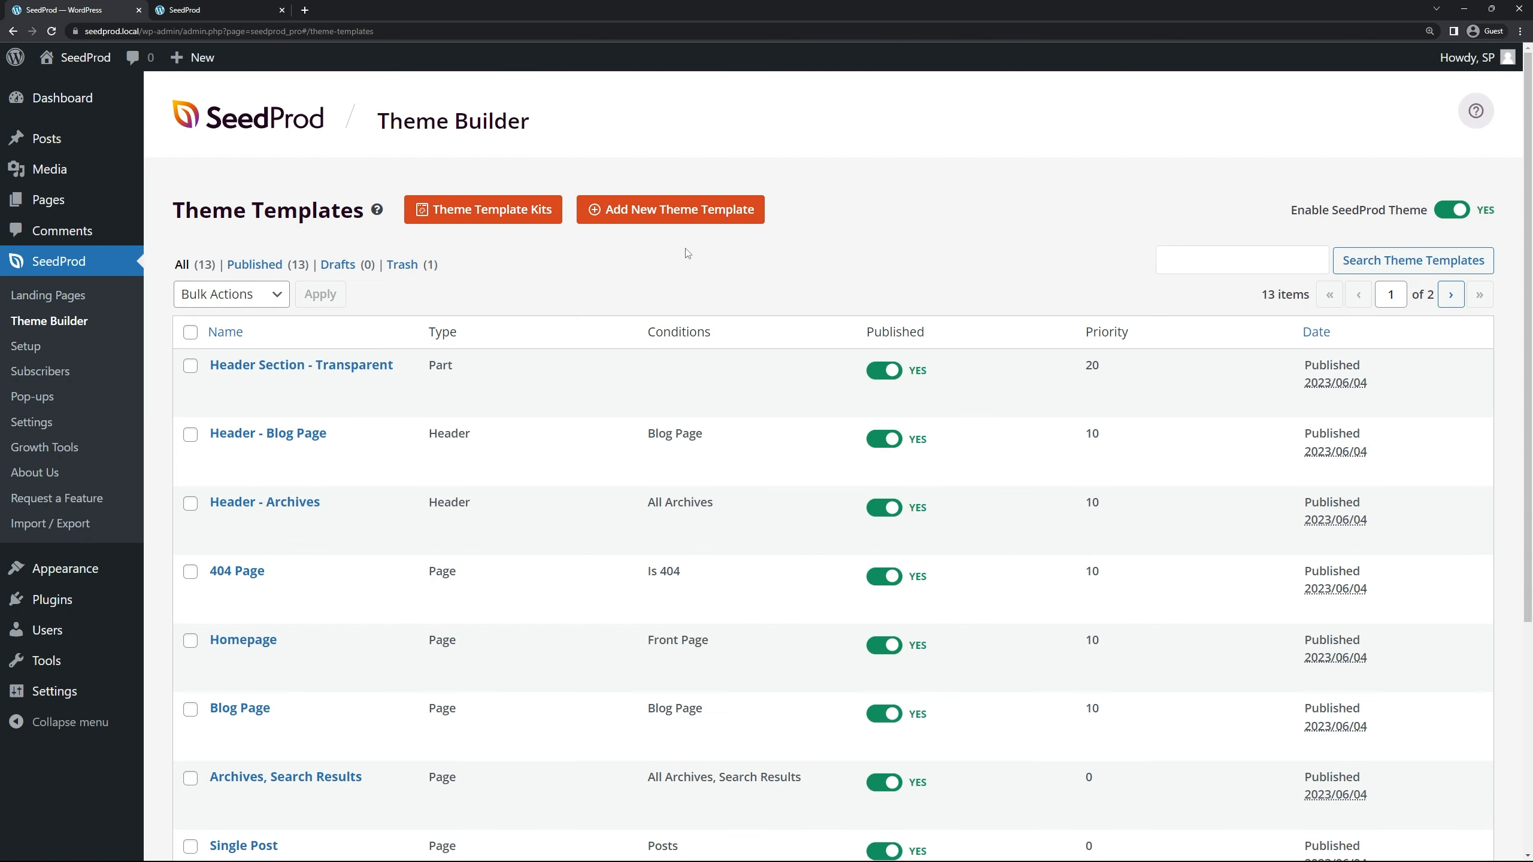
pyautogui.scroll(-2, 683, 262)
pyautogui.moveTo(246, 410)
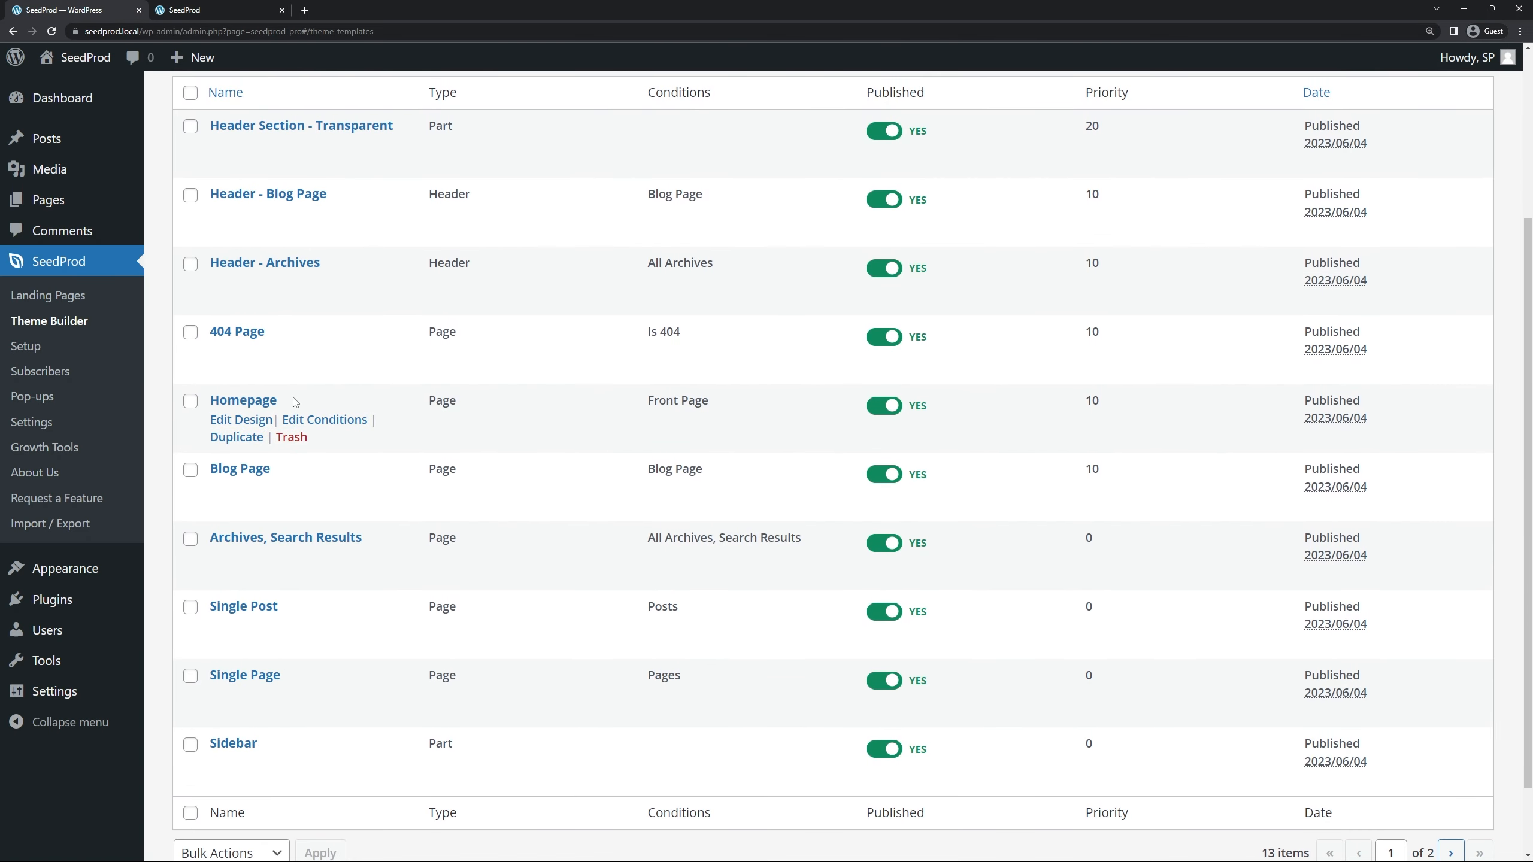
pyautogui.click(240, 424)
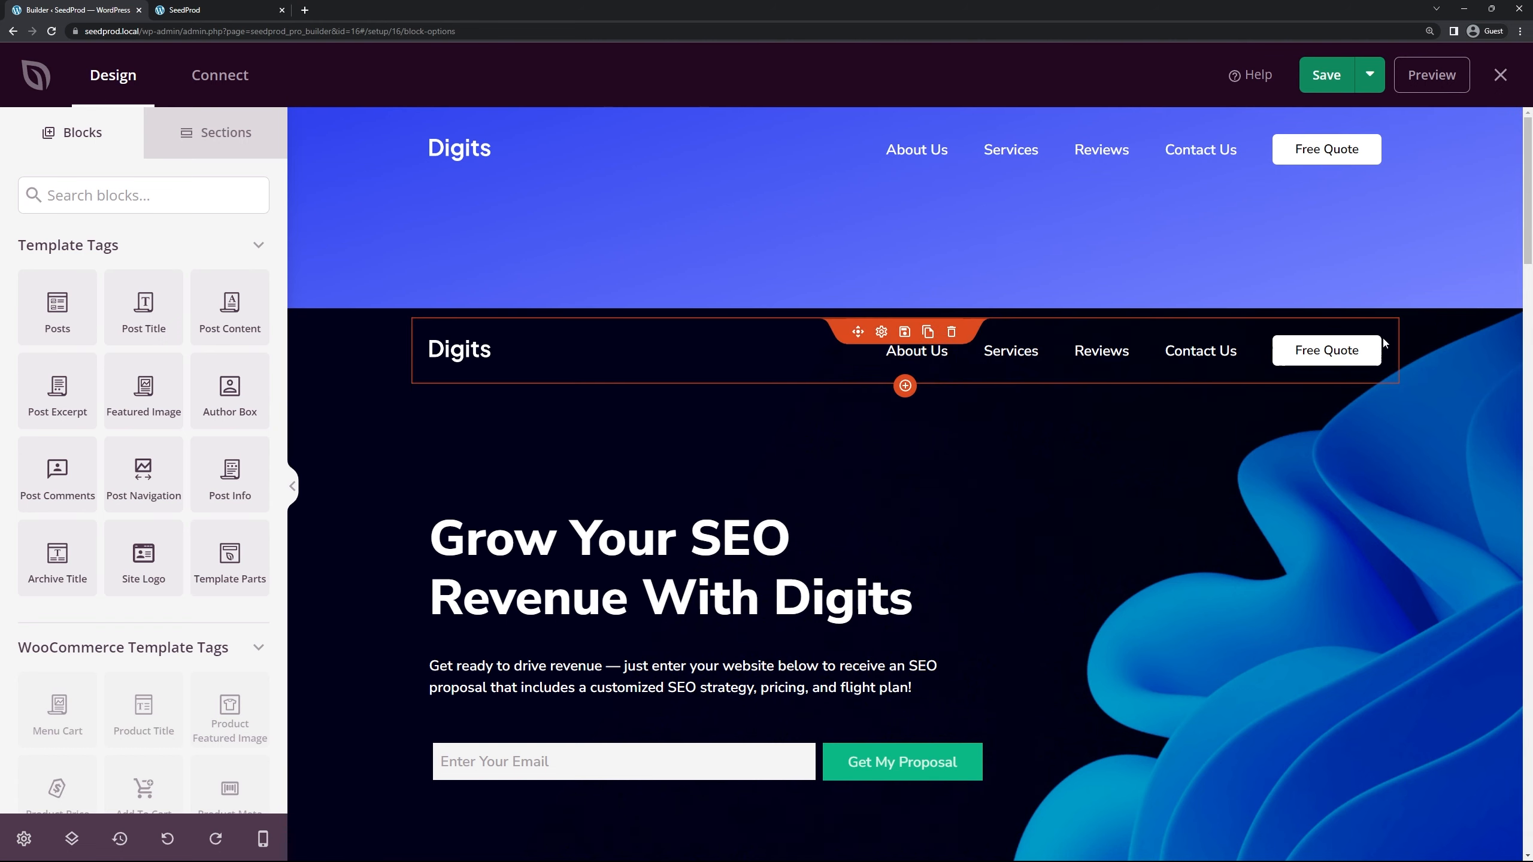
pyautogui.click(1508, 120)
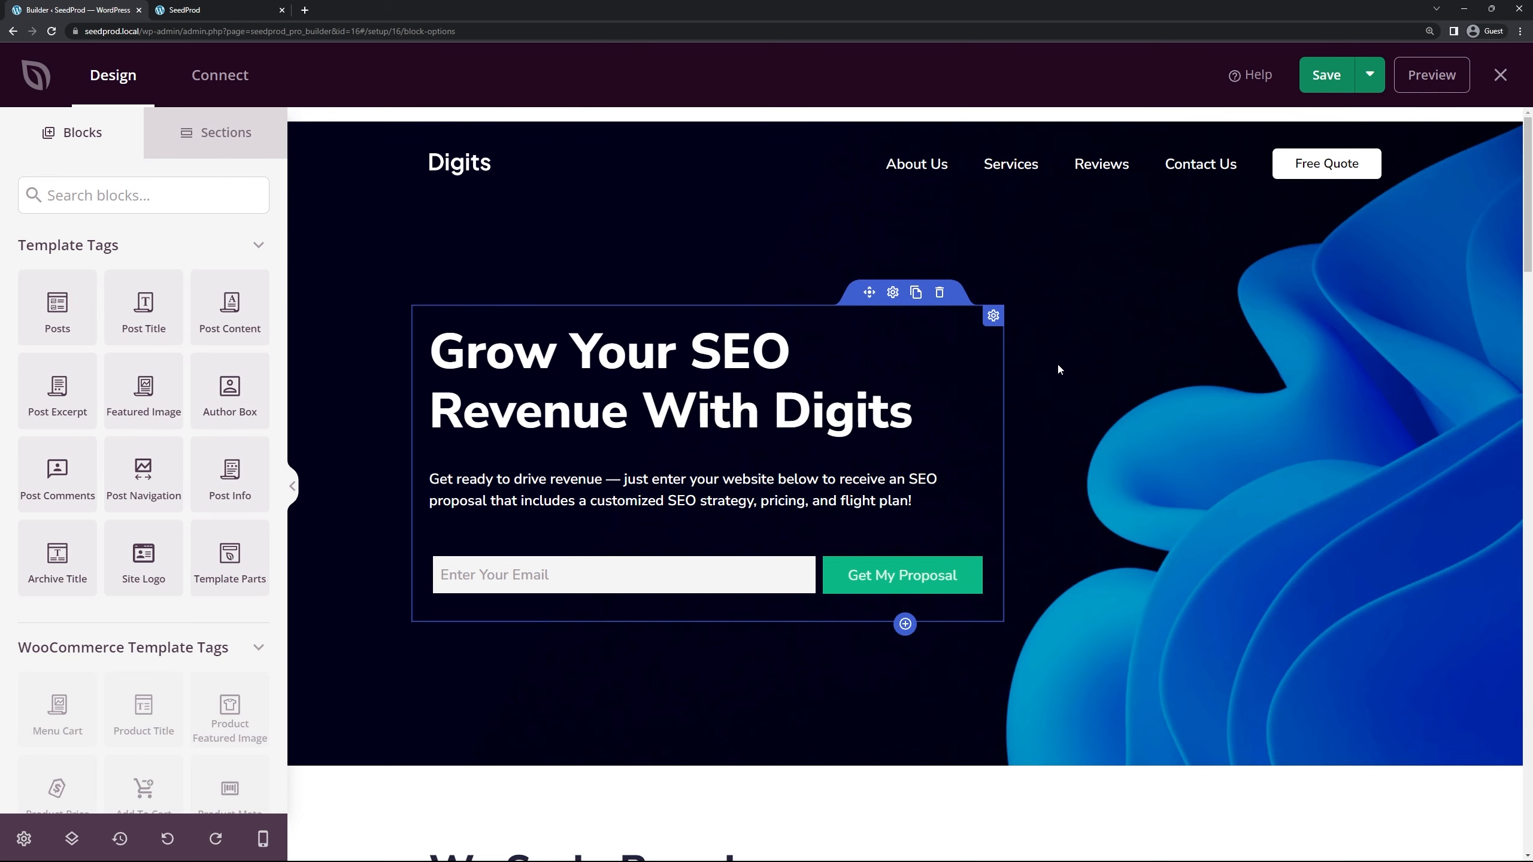
# Step: Add a new section with three equal columns between the testimonial section and the footer
pyautogui.moveTo(1528, 181); pyautogui.dragTo(1515, 764)
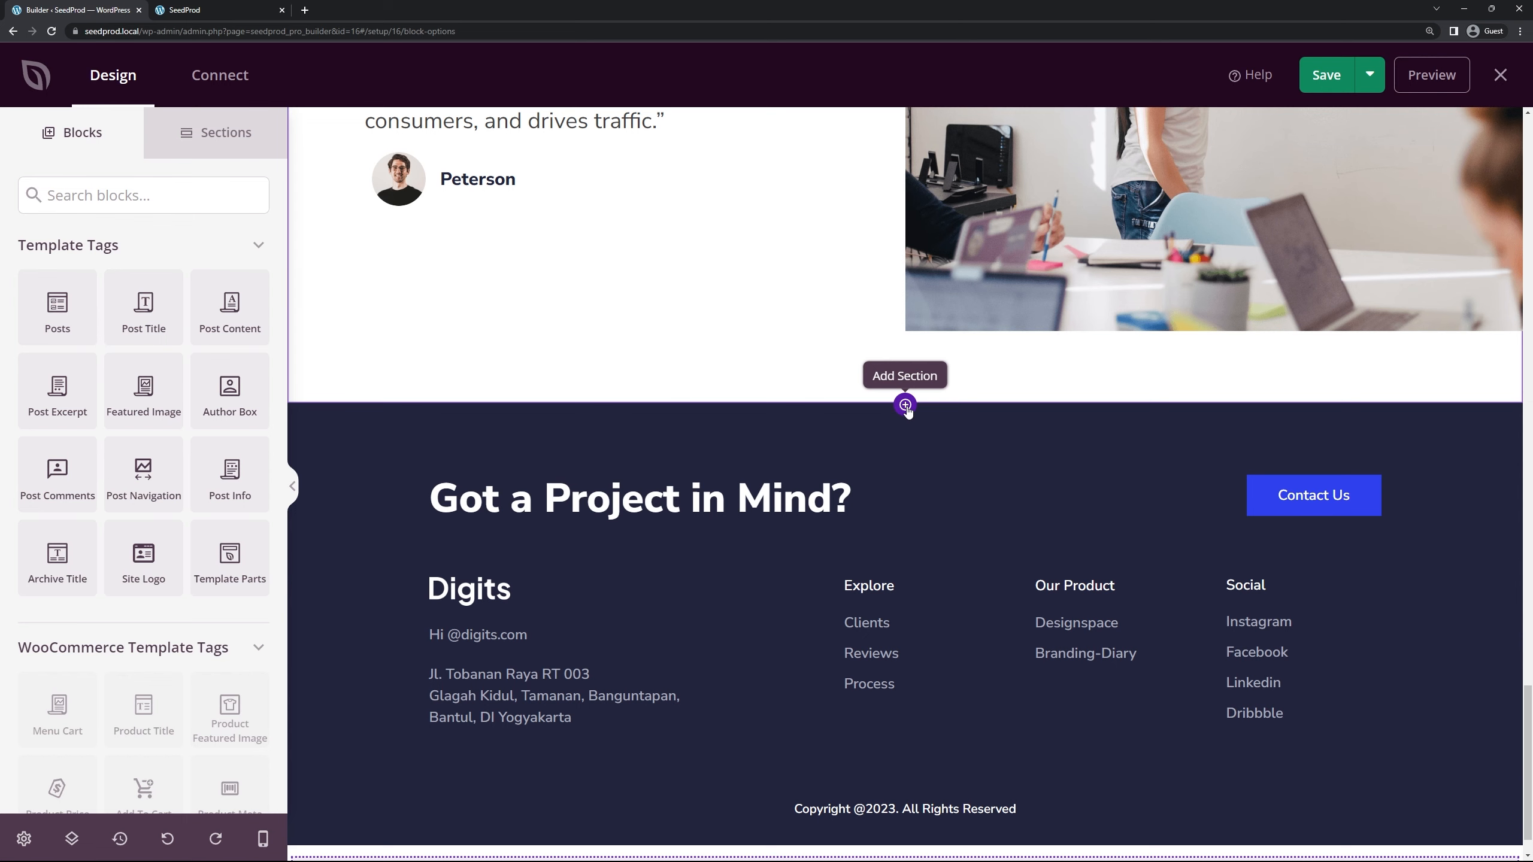
pyautogui.click(905, 405)
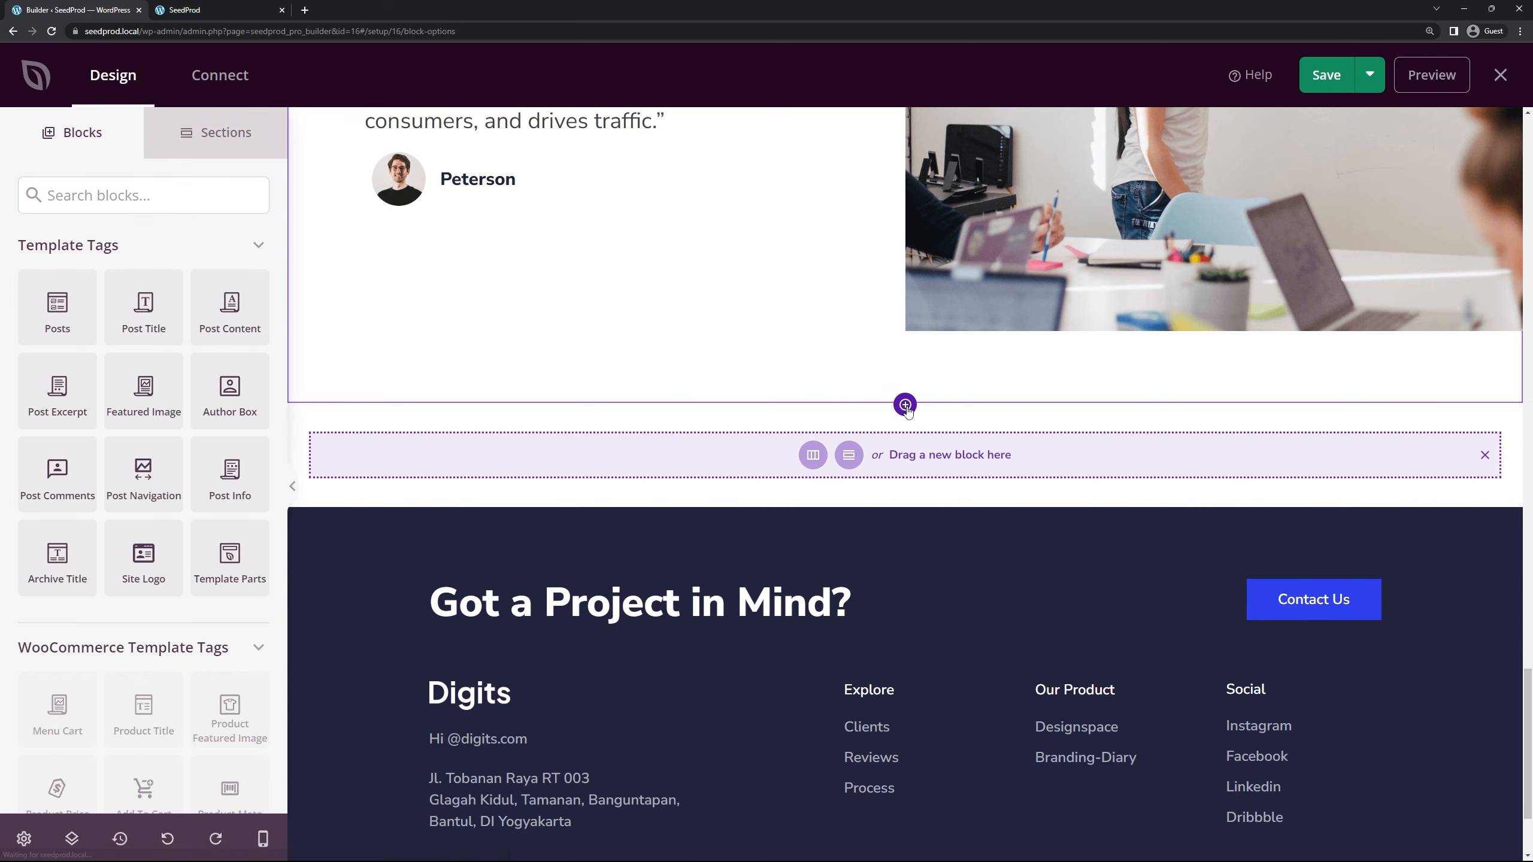
pyautogui.click(813, 454)
pyautogui.scroll(3, 817, 521)
pyautogui.scroll(-2, 790, 469)
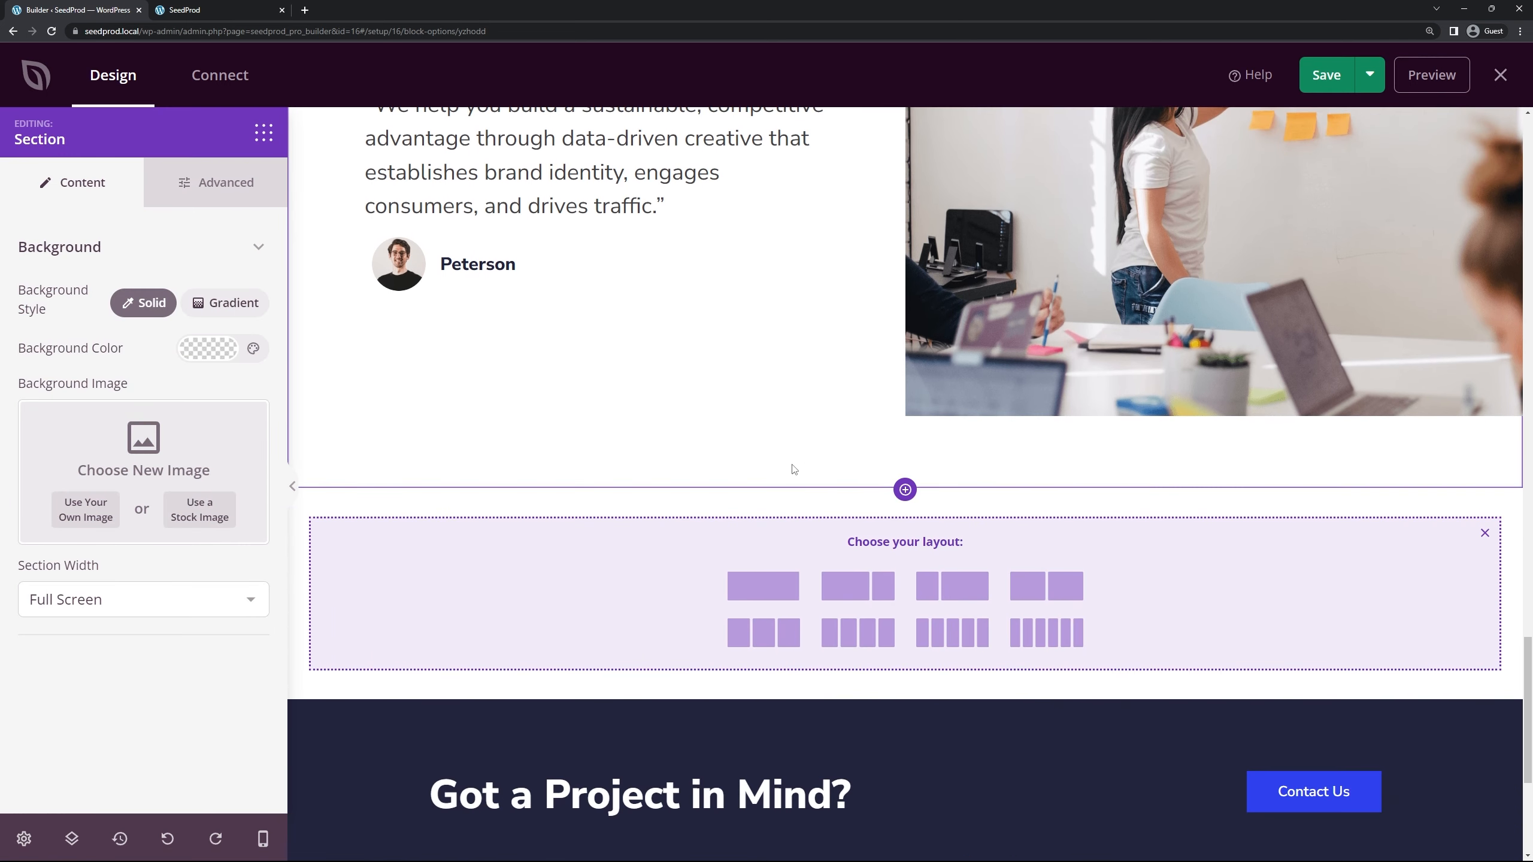
pyautogui.click(768, 636)
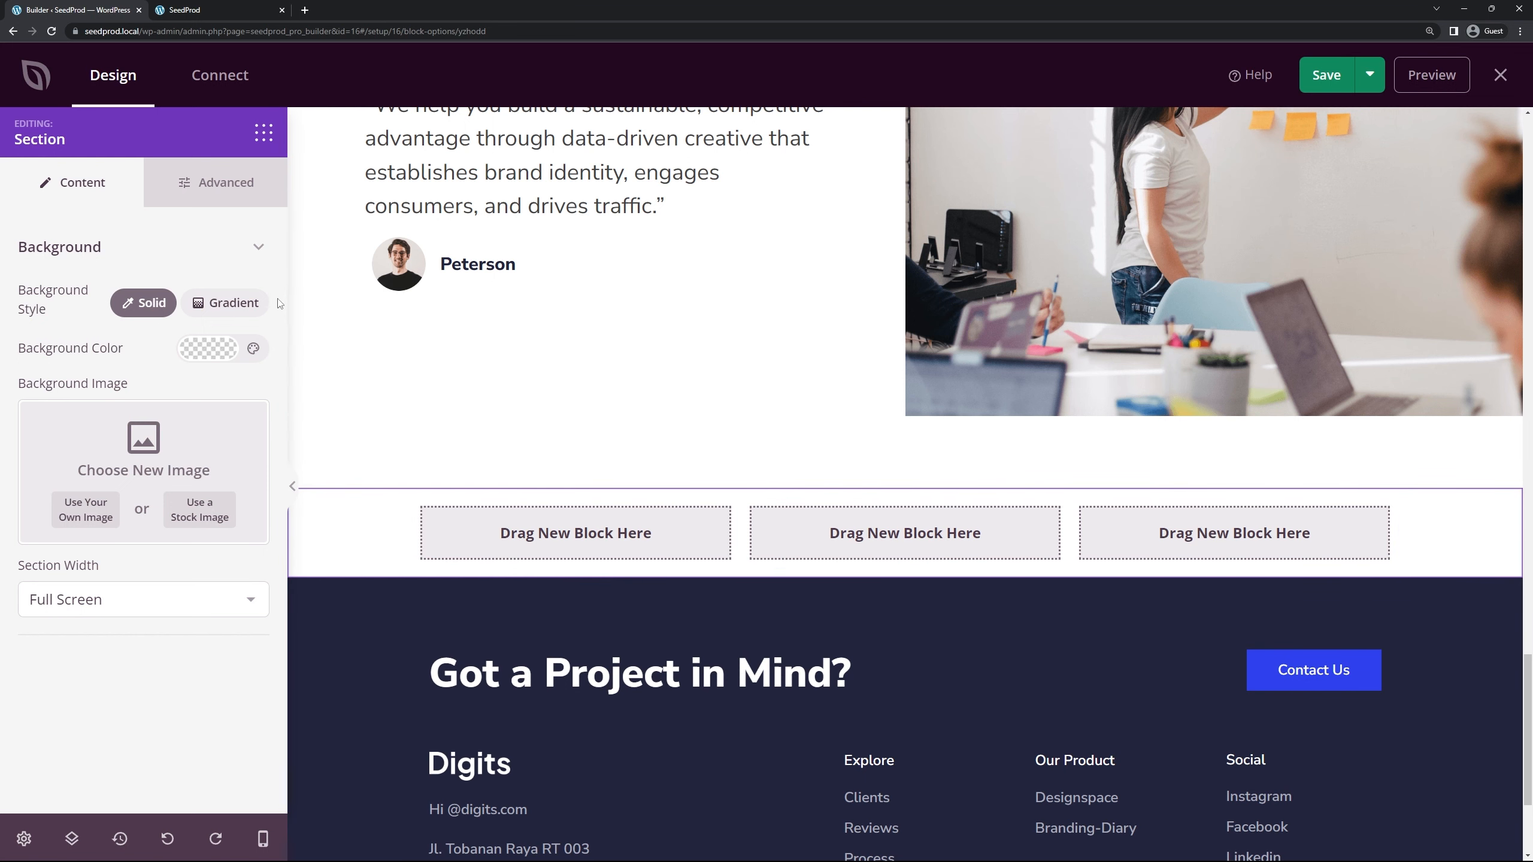
# Step: Search the blocks for "icon", place an Icon Box in the new section's first column and open its settings
pyautogui.click(262, 133)
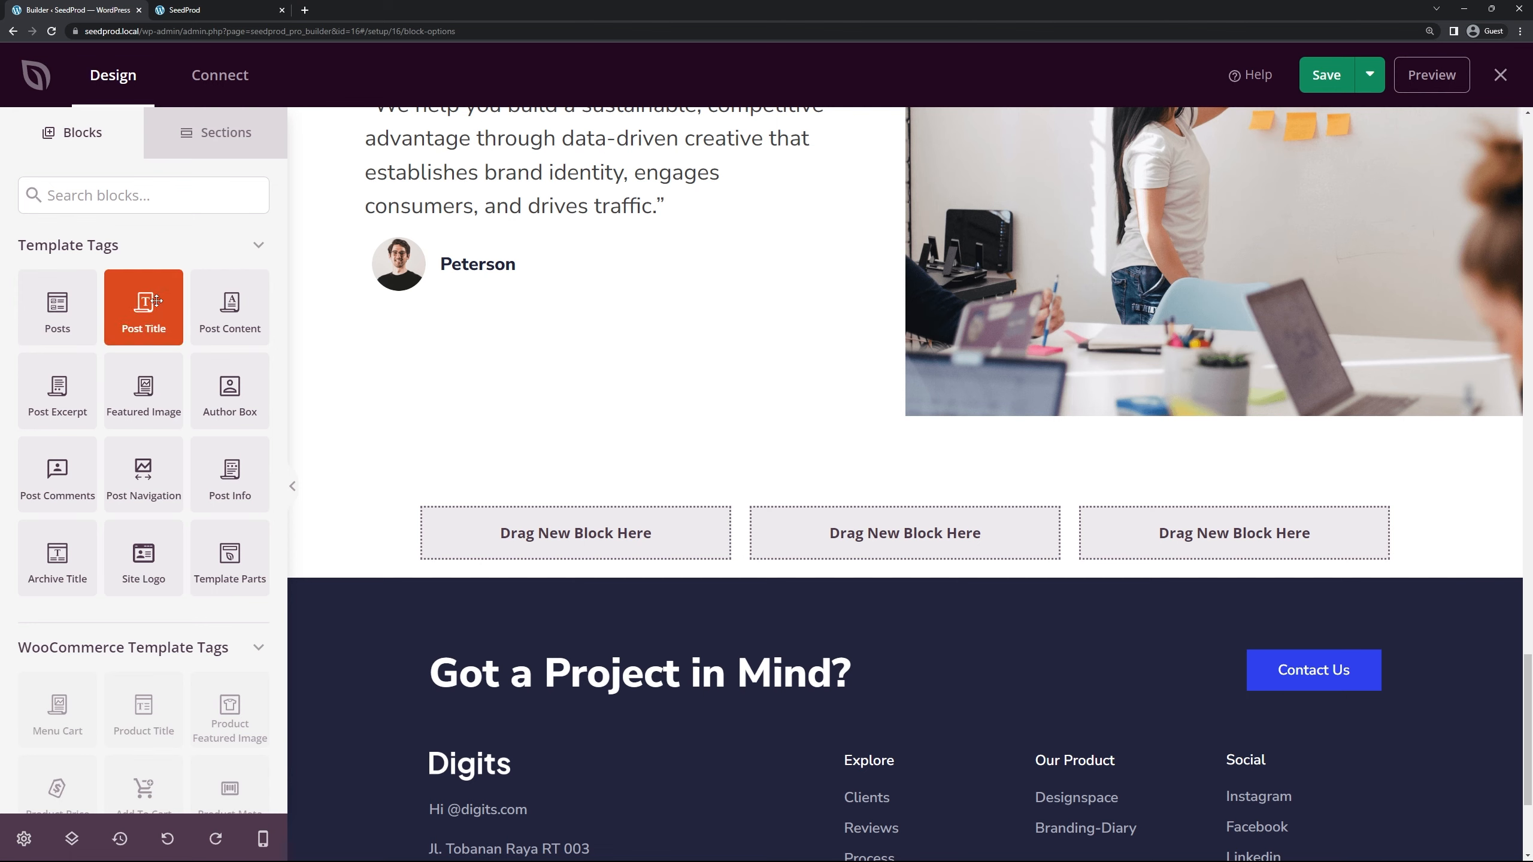
pyautogui.scroll(-15, 145, 339)
pyautogui.scroll(12, 174, 362)
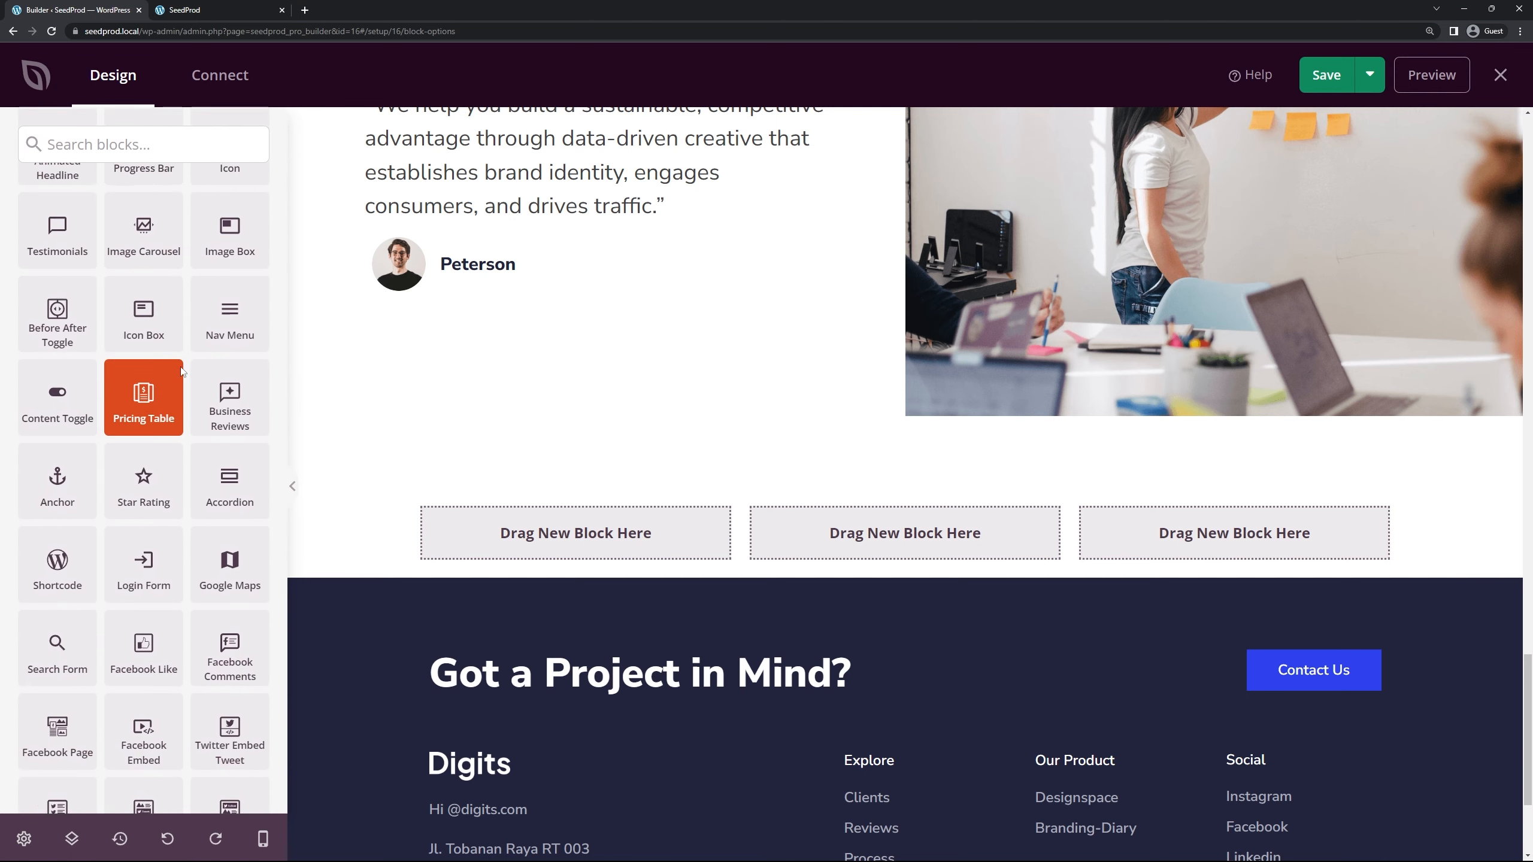
pyautogui.scroll(7, 173, 363)
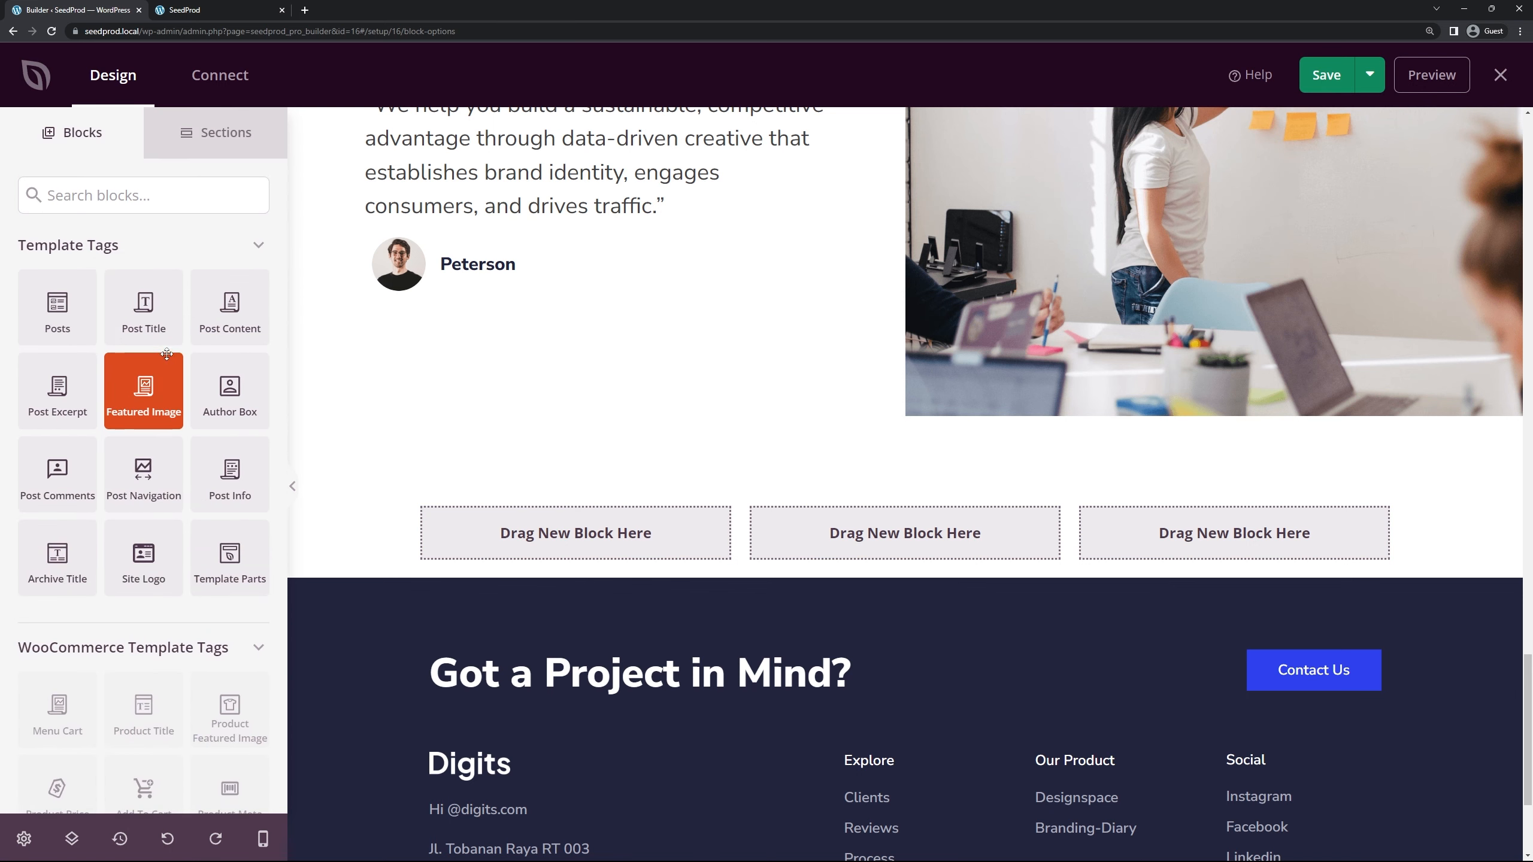
pyautogui.click(142, 188)
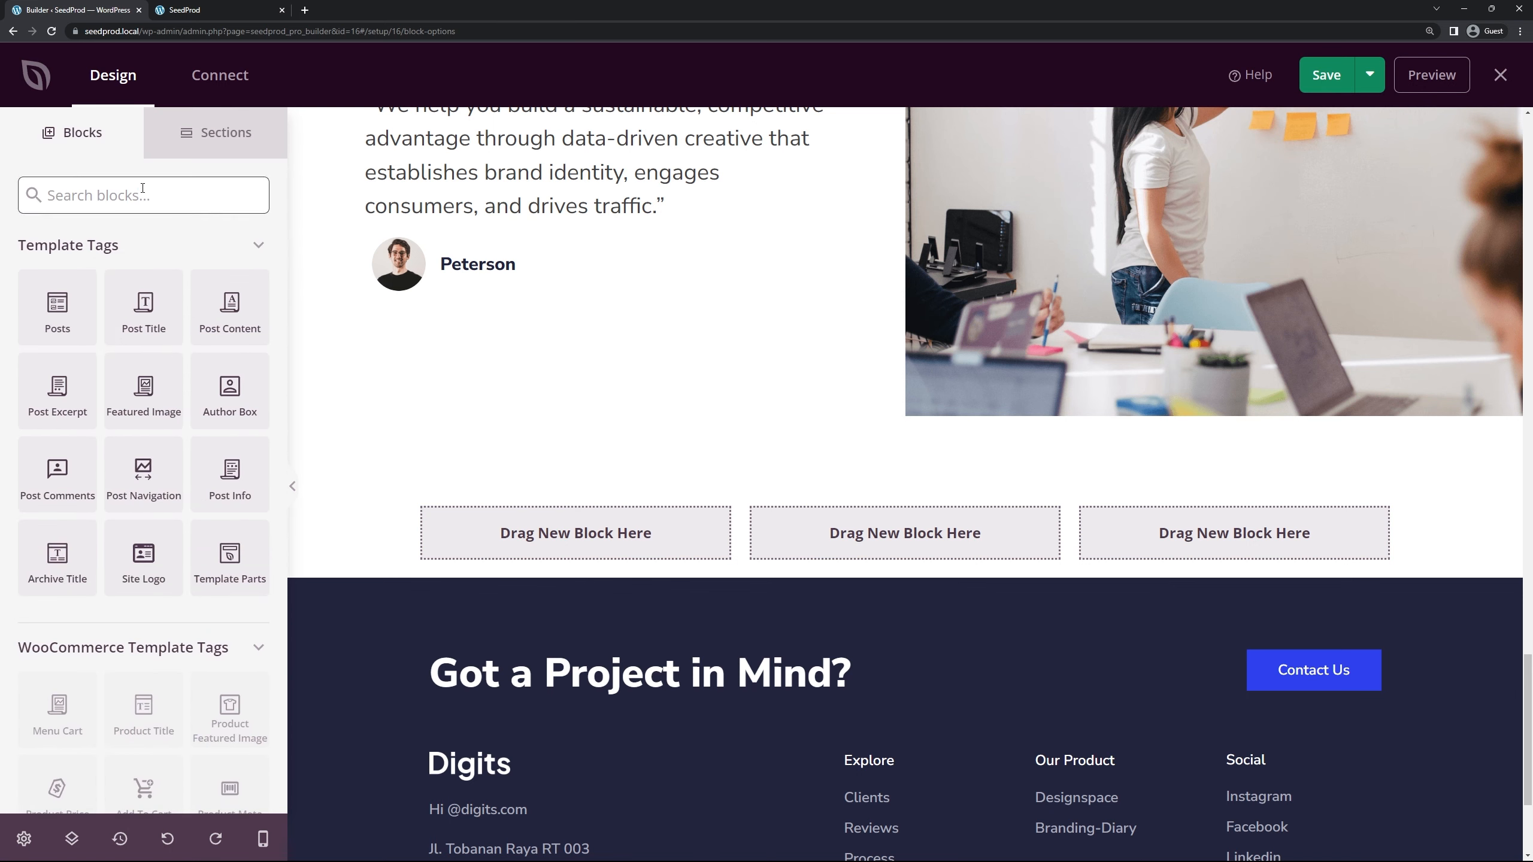
pyautogui.write('icon')
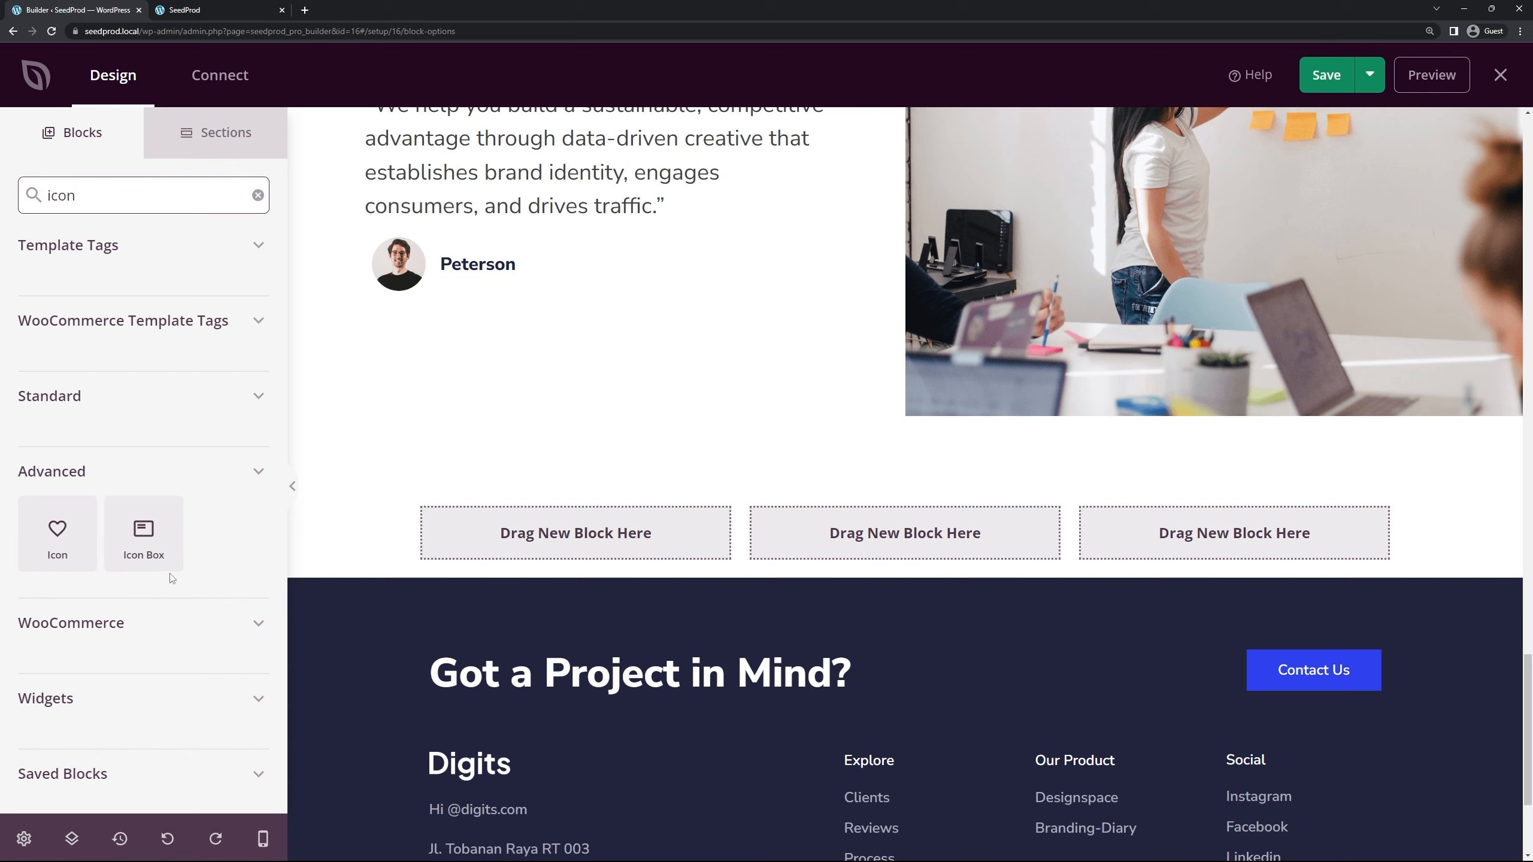
pyautogui.moveTo(144, 546); pyautogui.dragTo(576, 542)
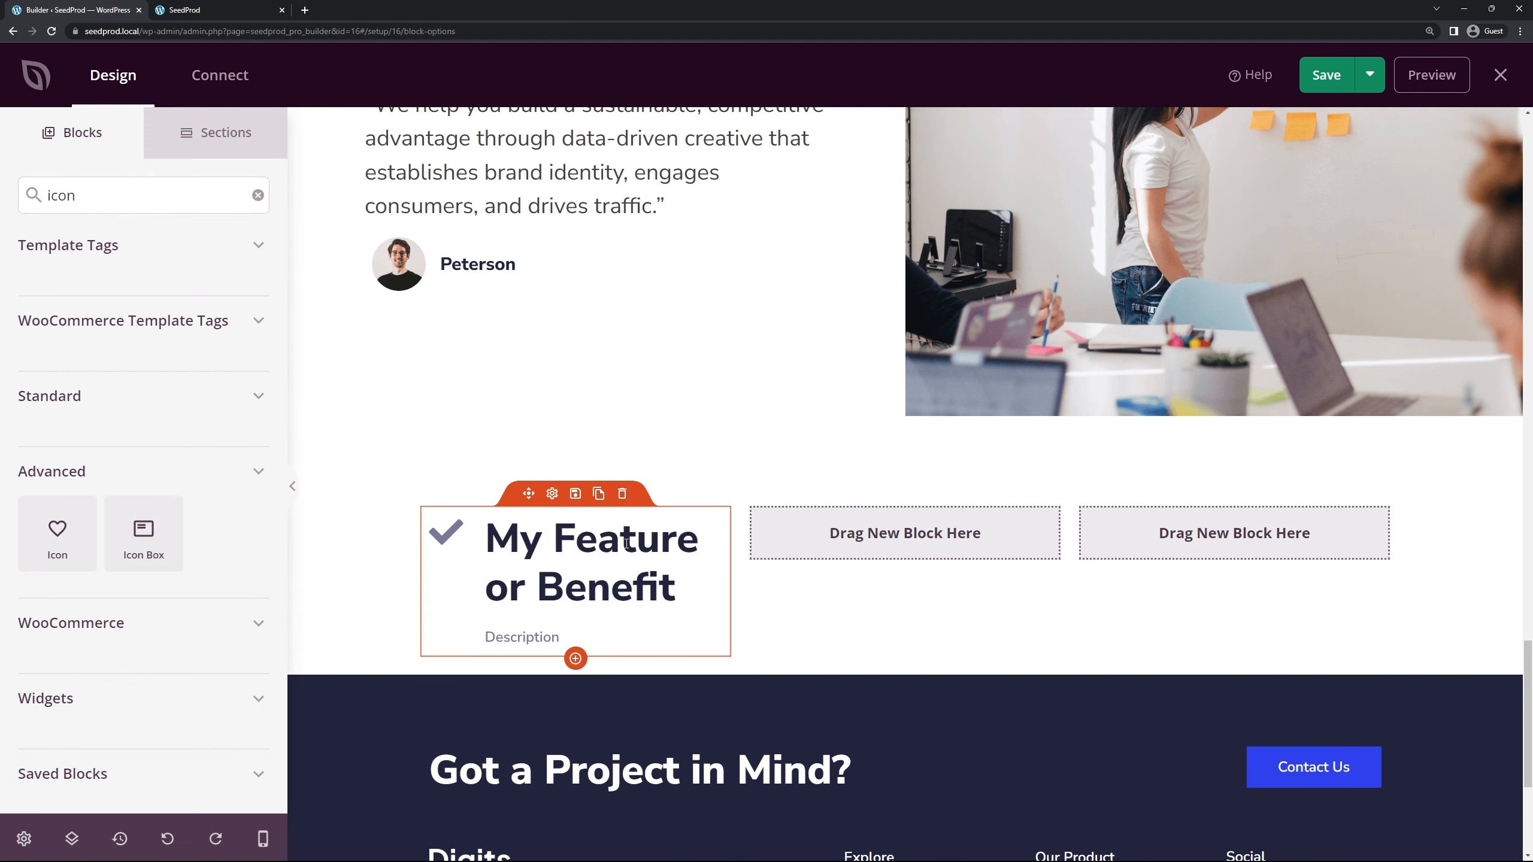
pyautogui.click(552, 494)
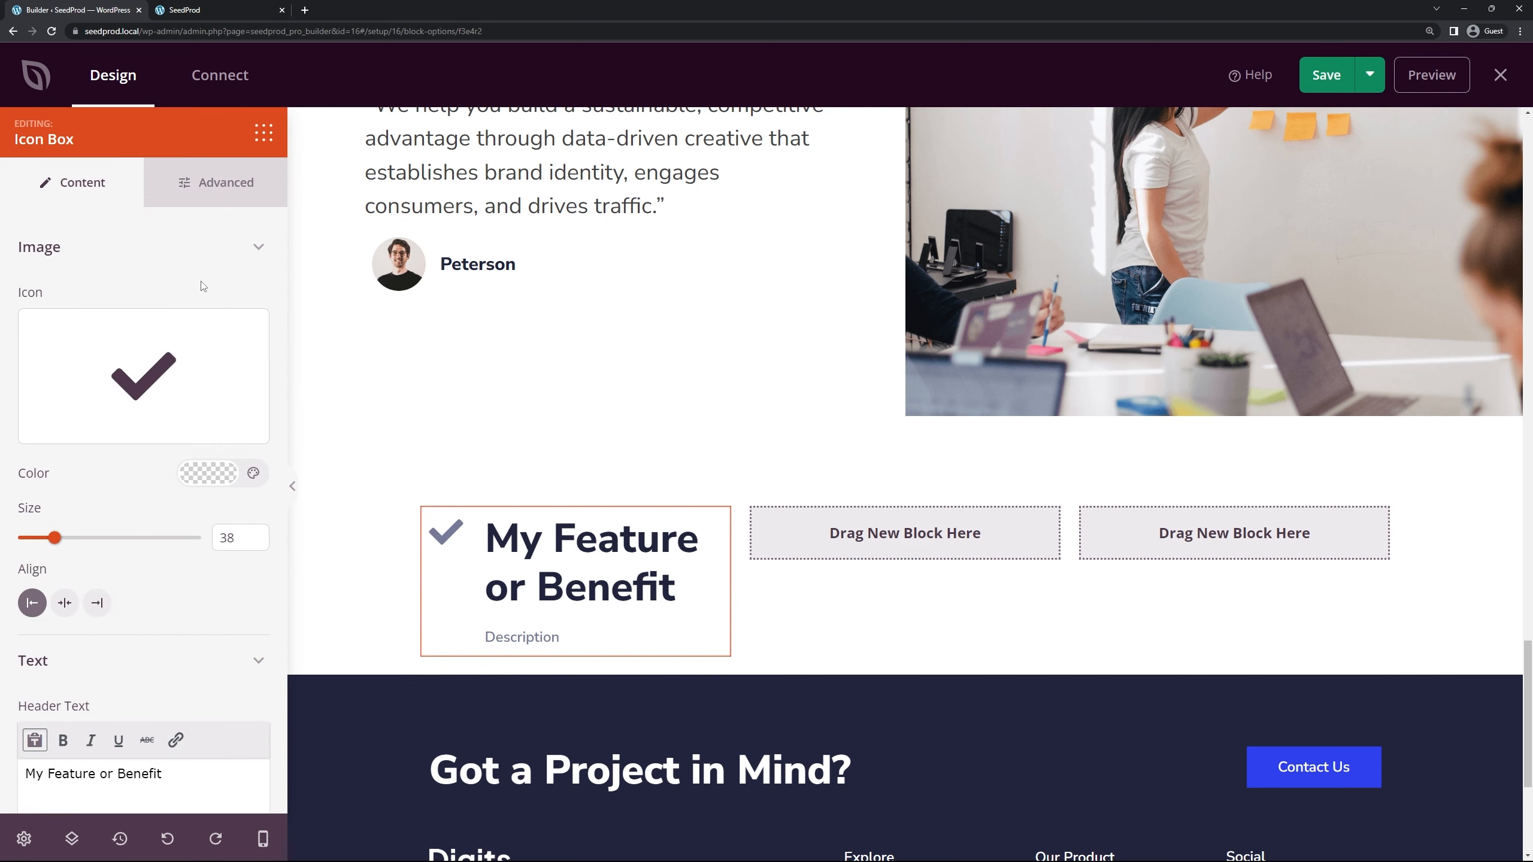
pyautogui.moveTo(1527, 682)
pyautogui.mouseDown()
pyautogui.moveTo(1520, 160)
pyautogui.moveTo(1528, 702)
pyautogui.mouseUp()
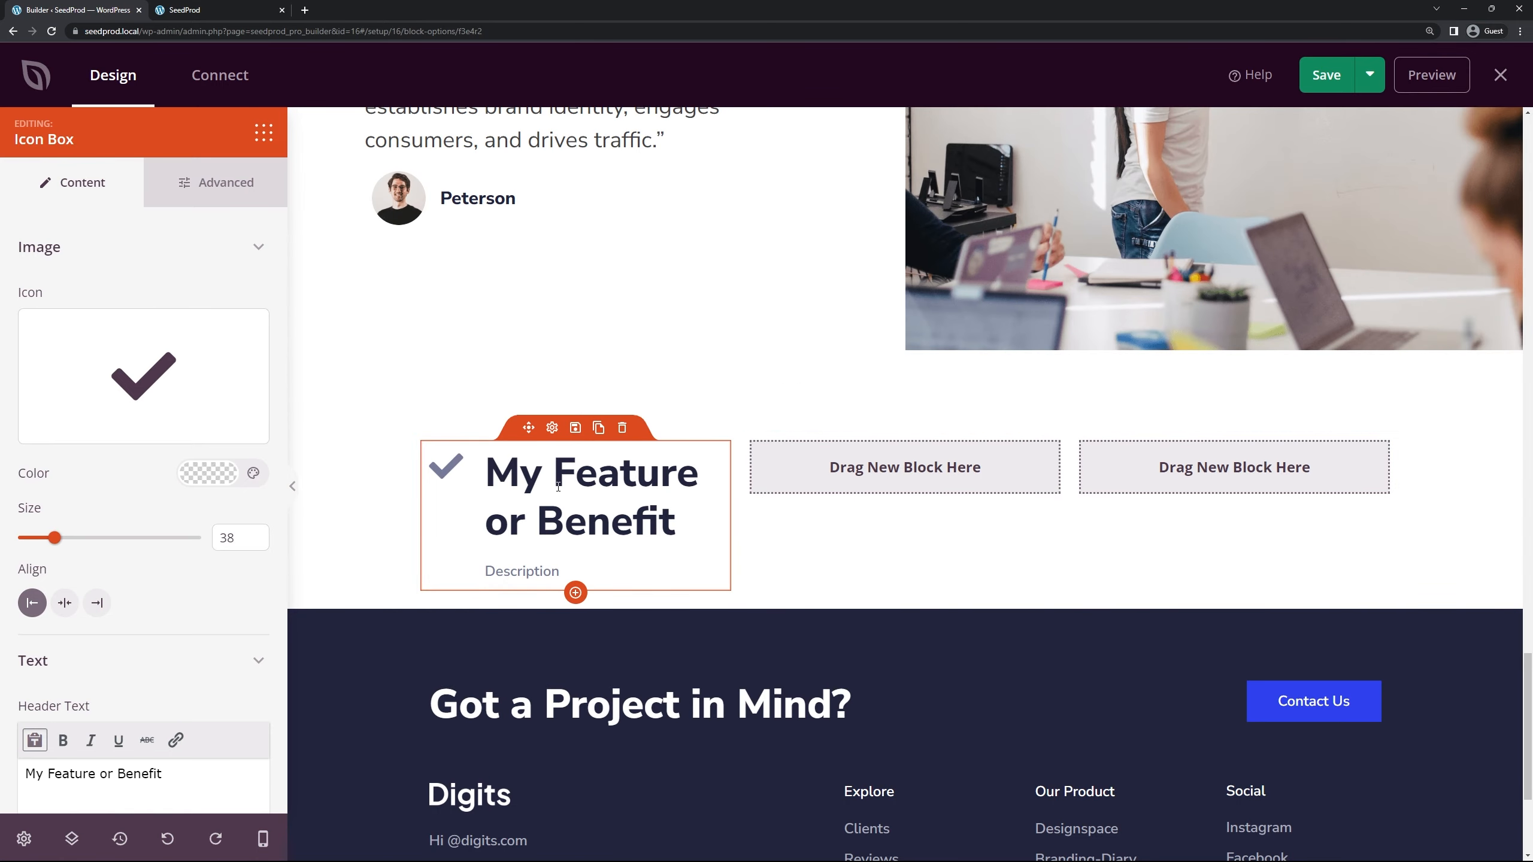
# Step: Replace the Icon Box's checkmark with the line chart icon, searching the icon library for "line"
pyautogui.moveTo(49, 364)
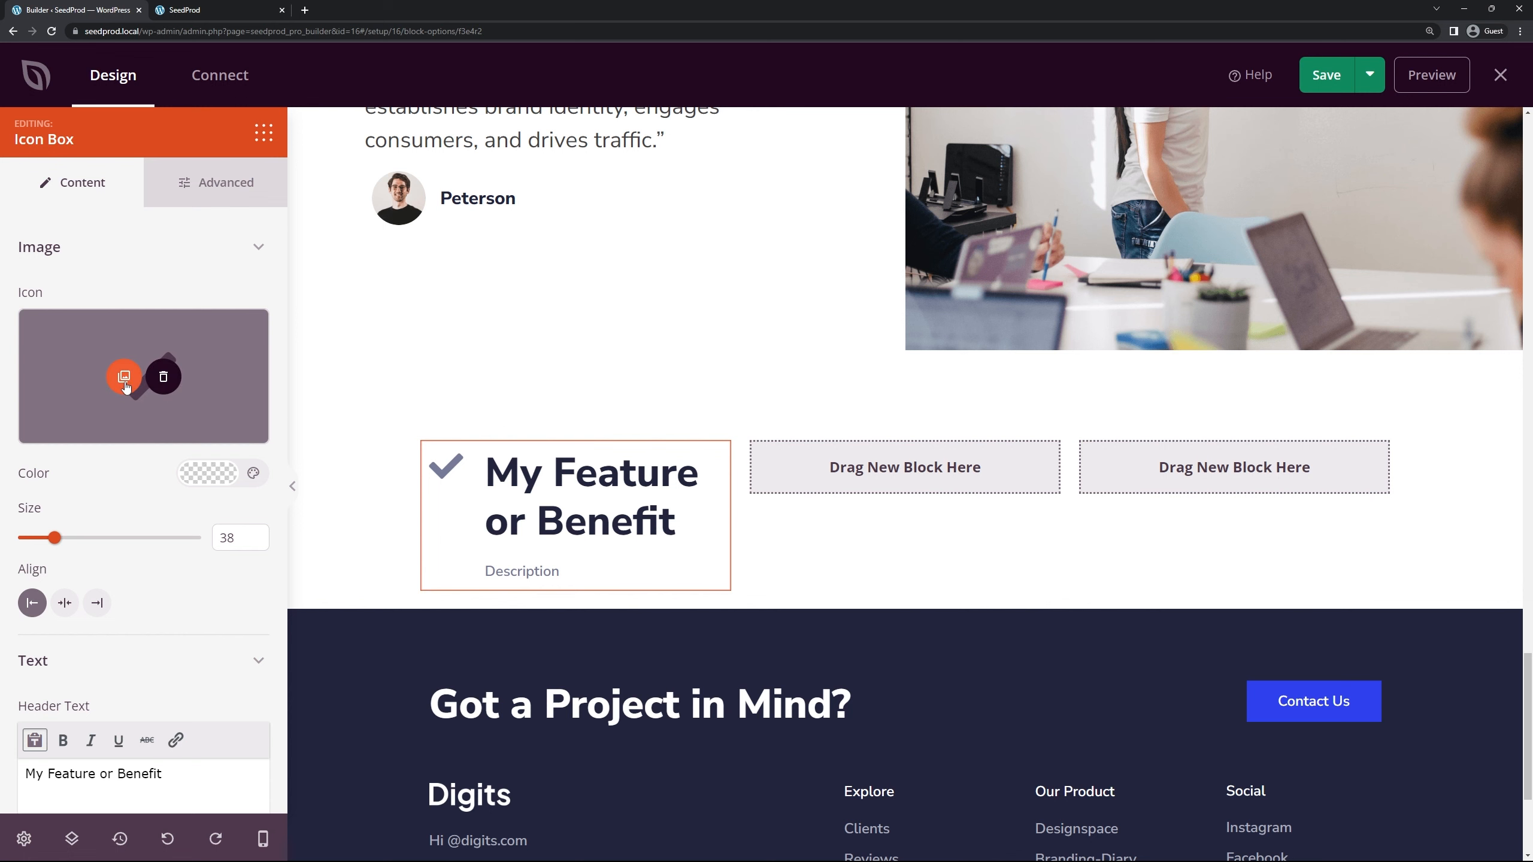
pyautogui.click(124, 376)
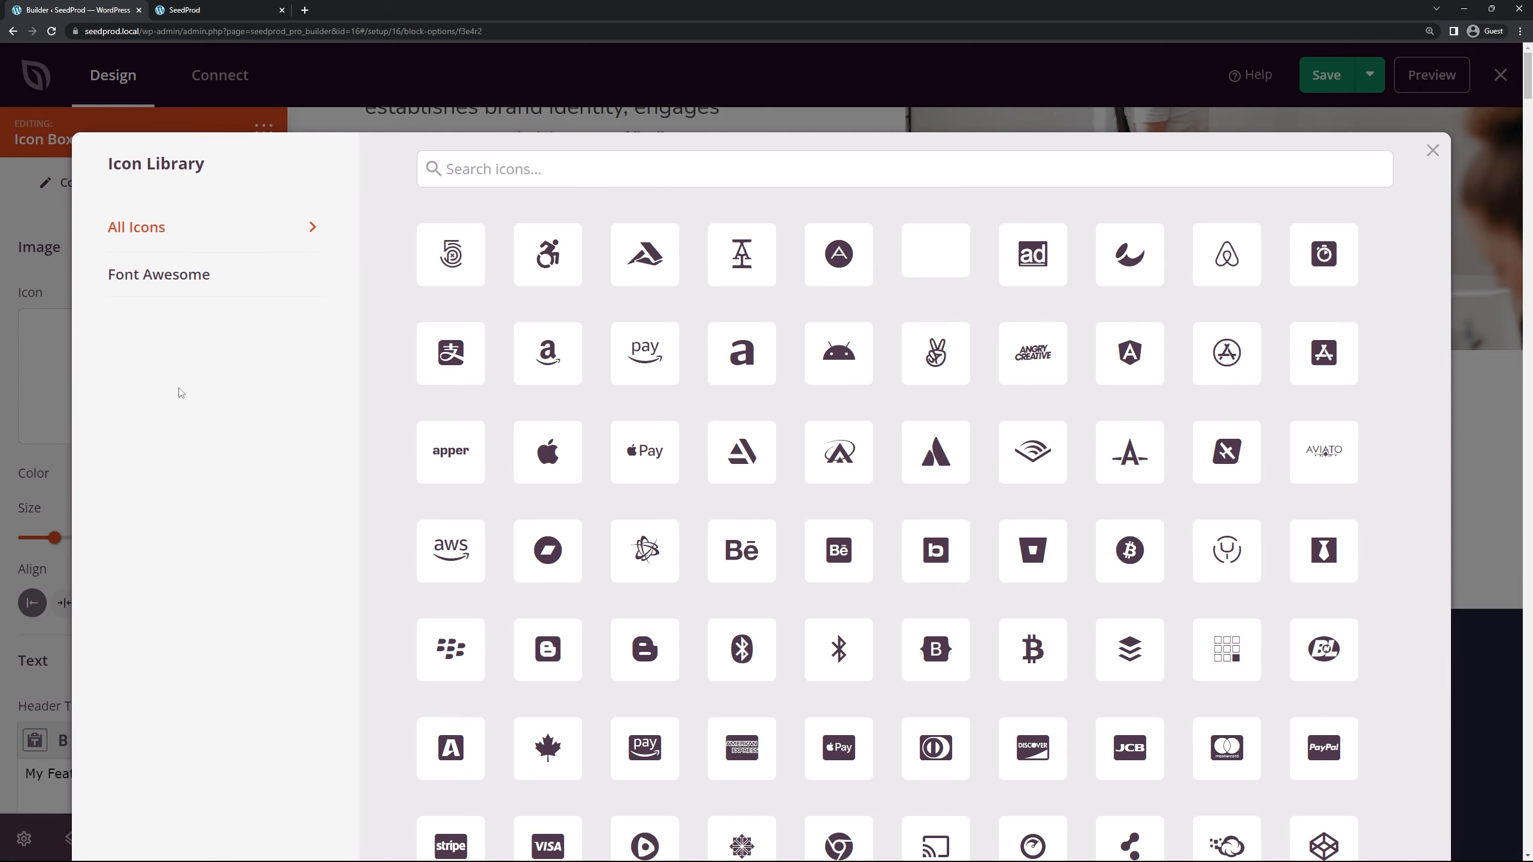
pyautogui.click(578, 168)
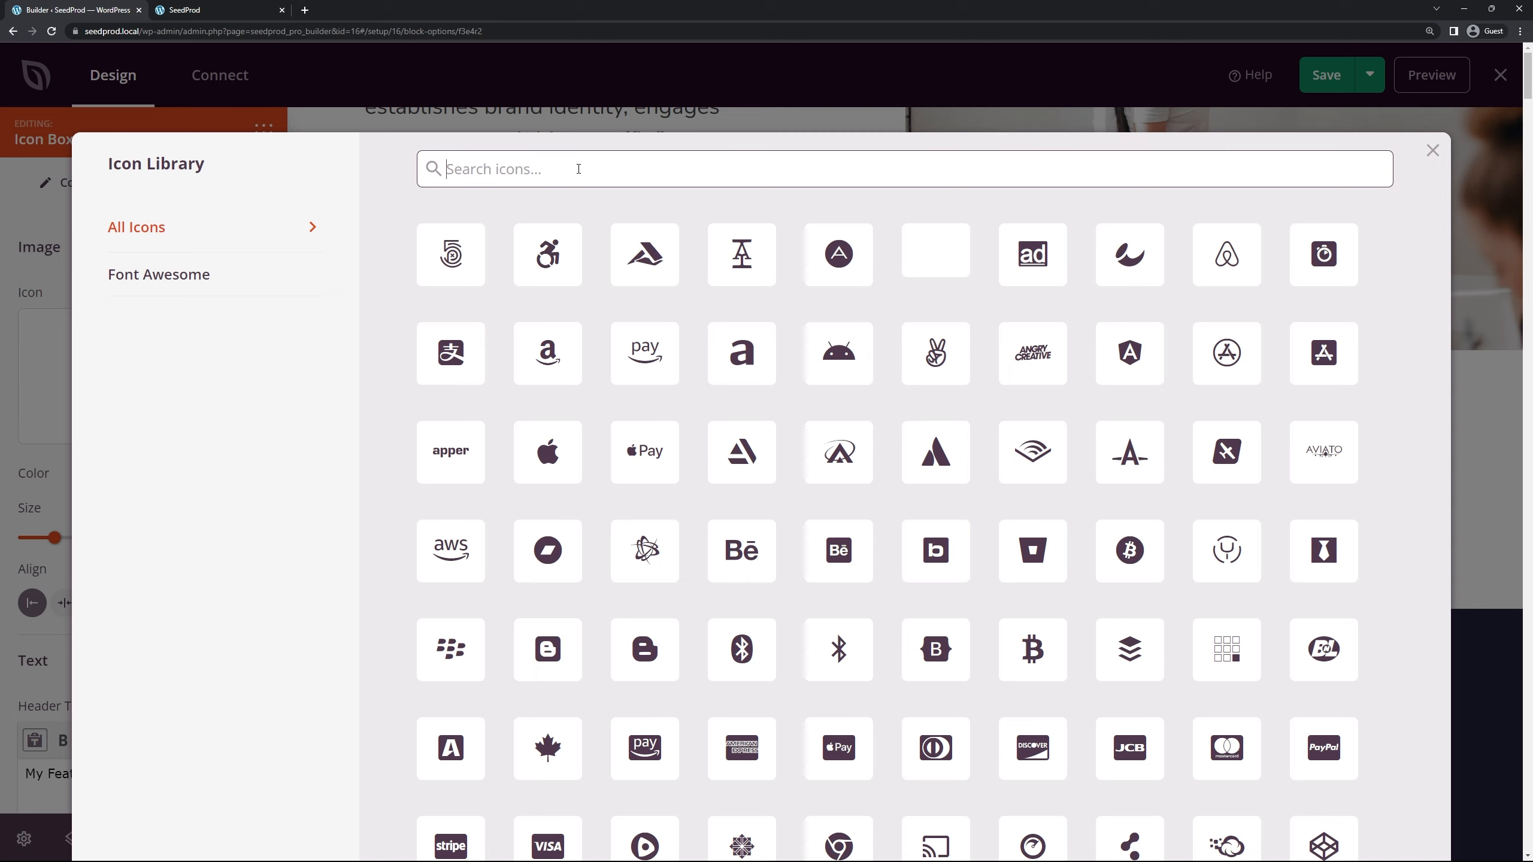
pyautogui.write('line')
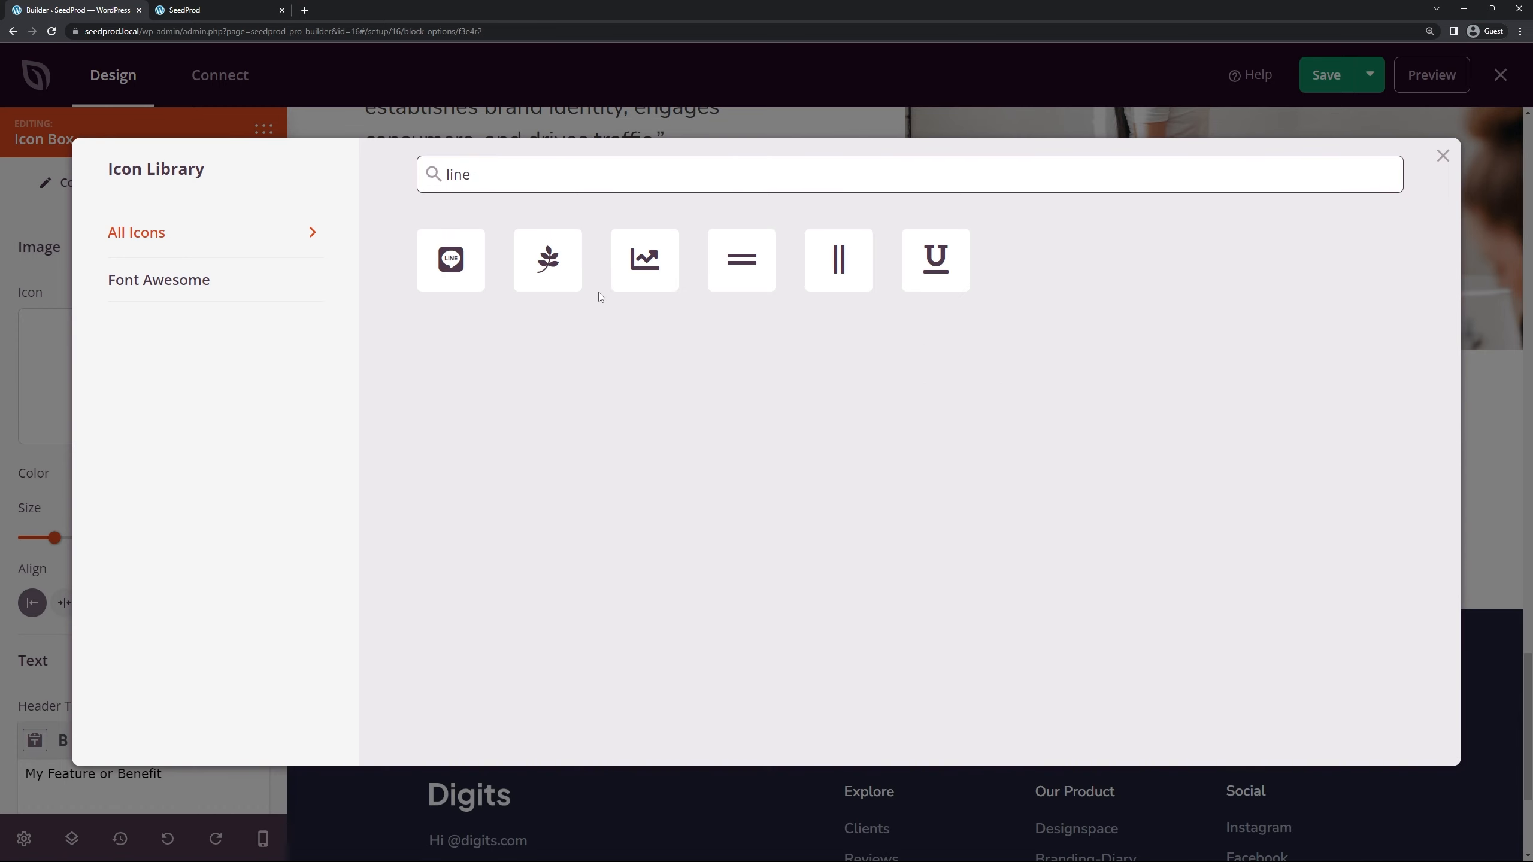
pyautogui.click(639, 265)
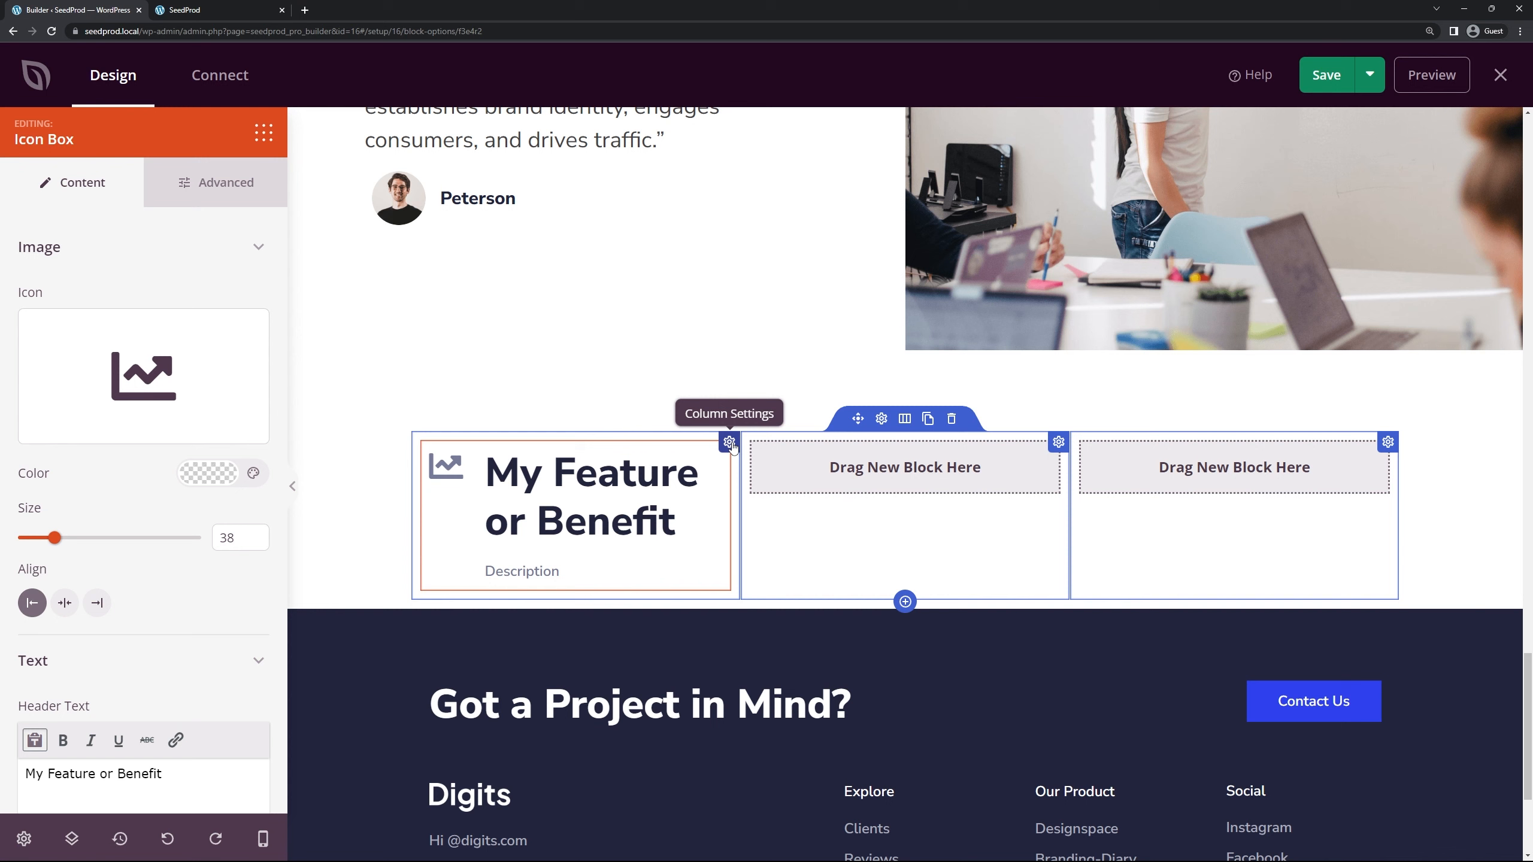
# Step: Set the background color of the new section's first column to the global theme blue #2E41EE
pyautogui.click(729, 442)
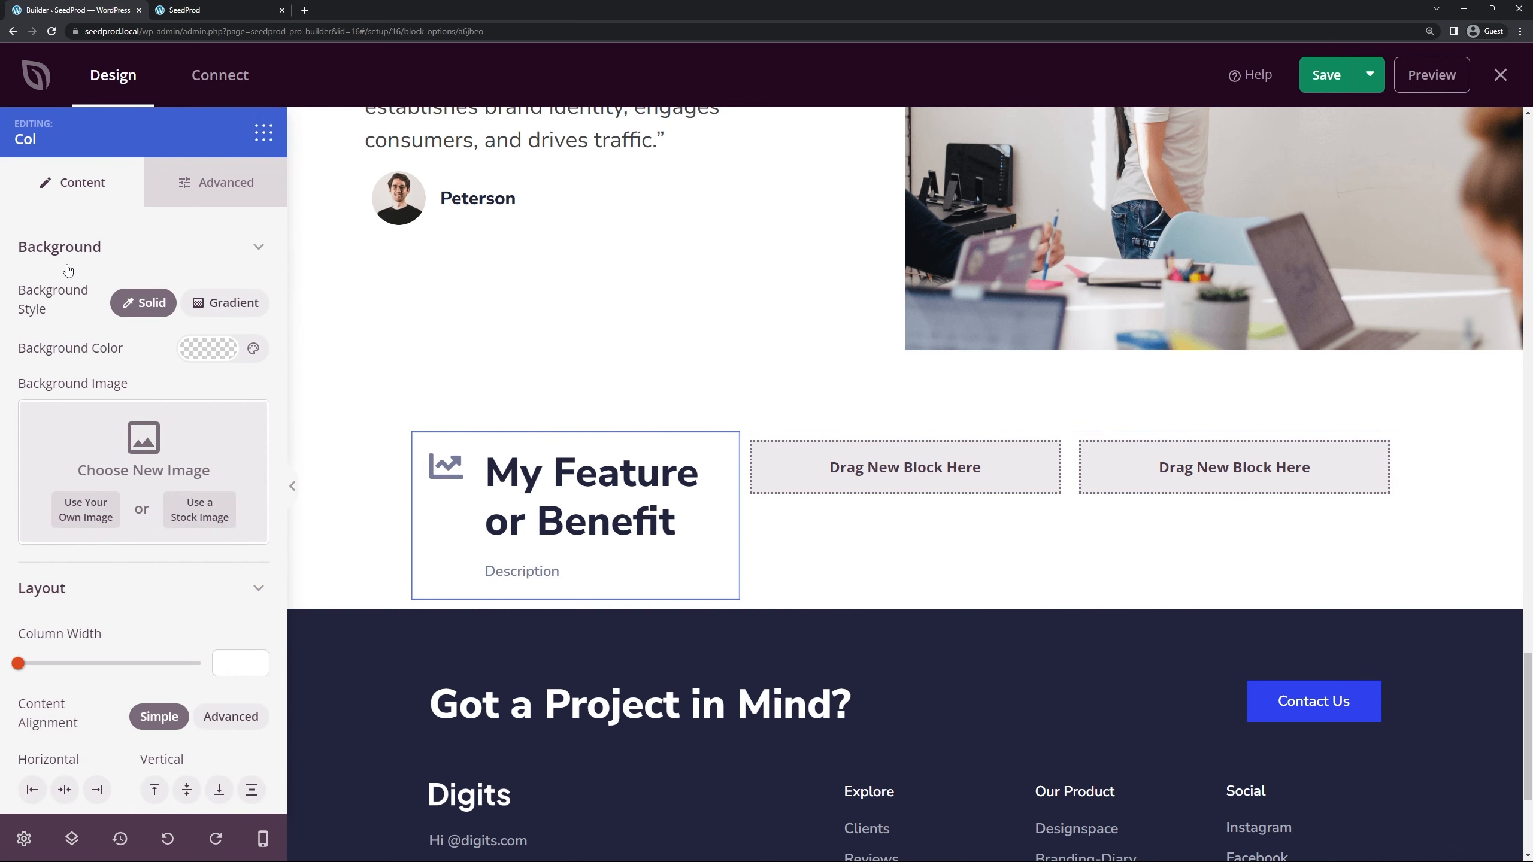
pyautogui.click(208, 357)
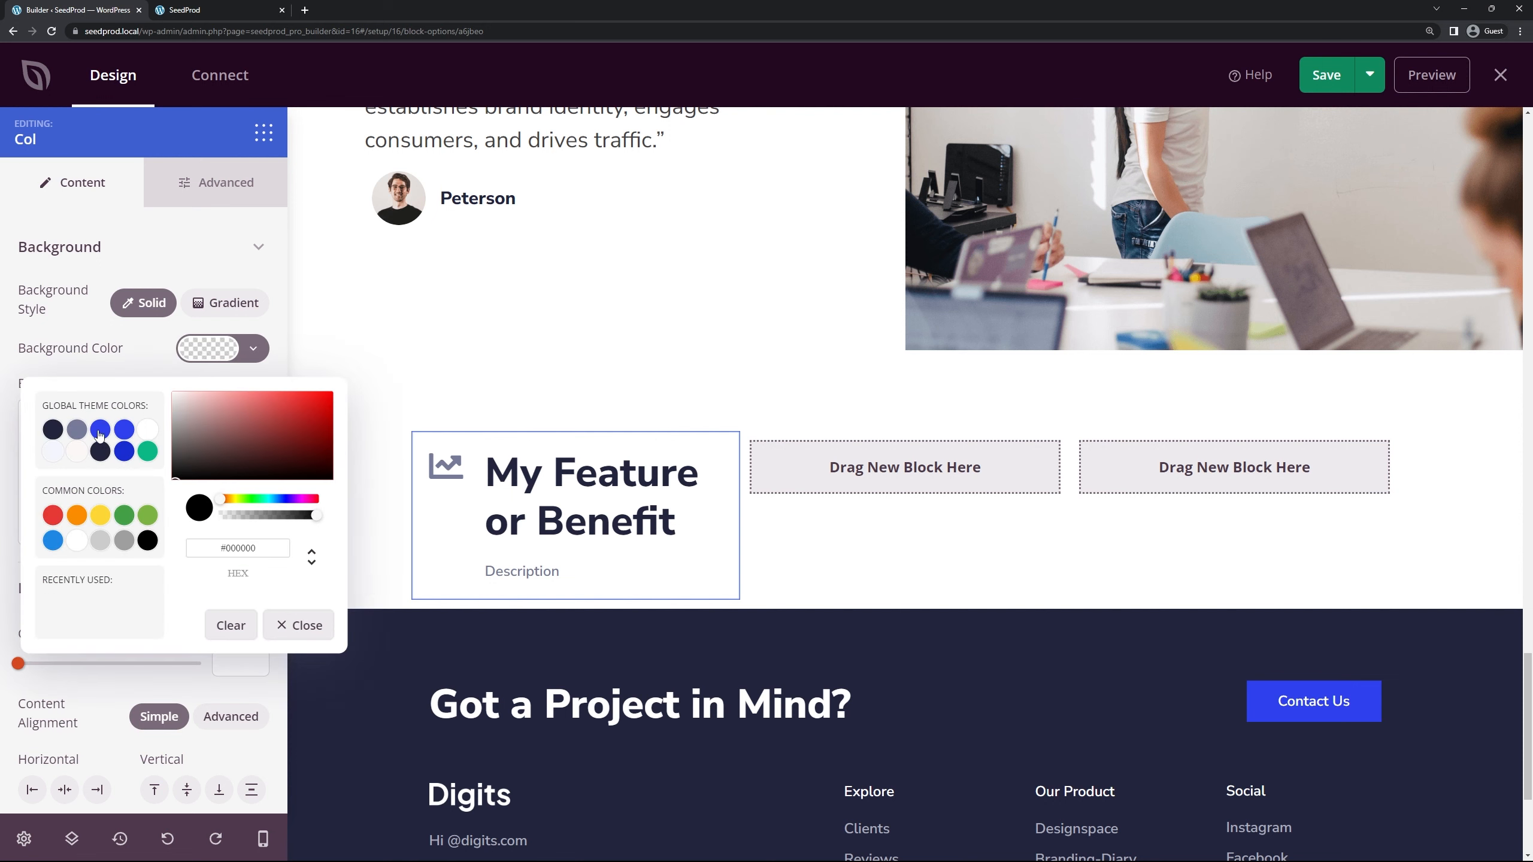
pyautogui.click(124, 431)
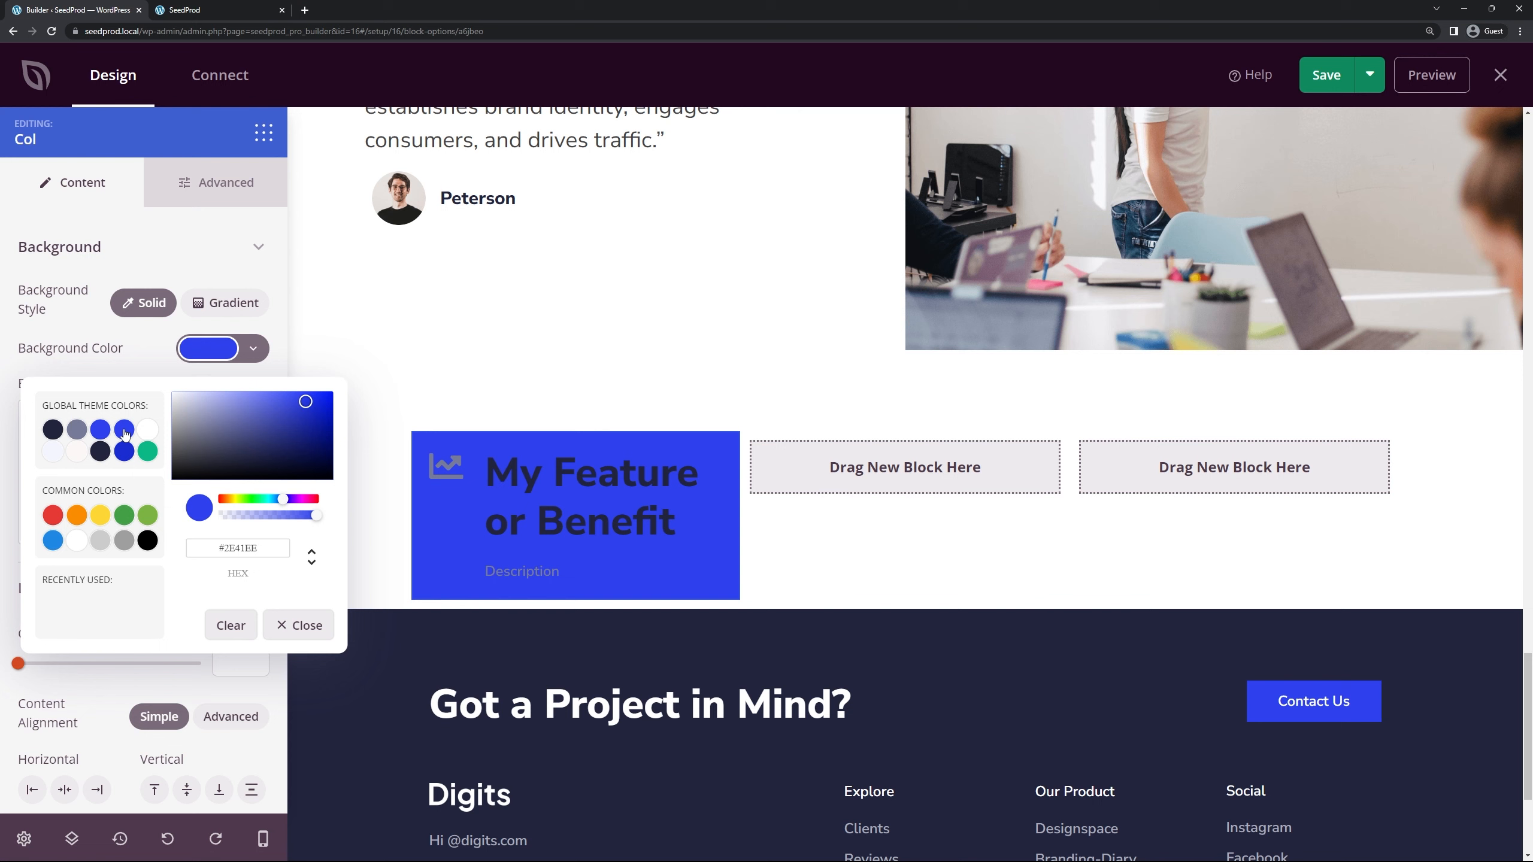
pyautogui.click(145, 356)
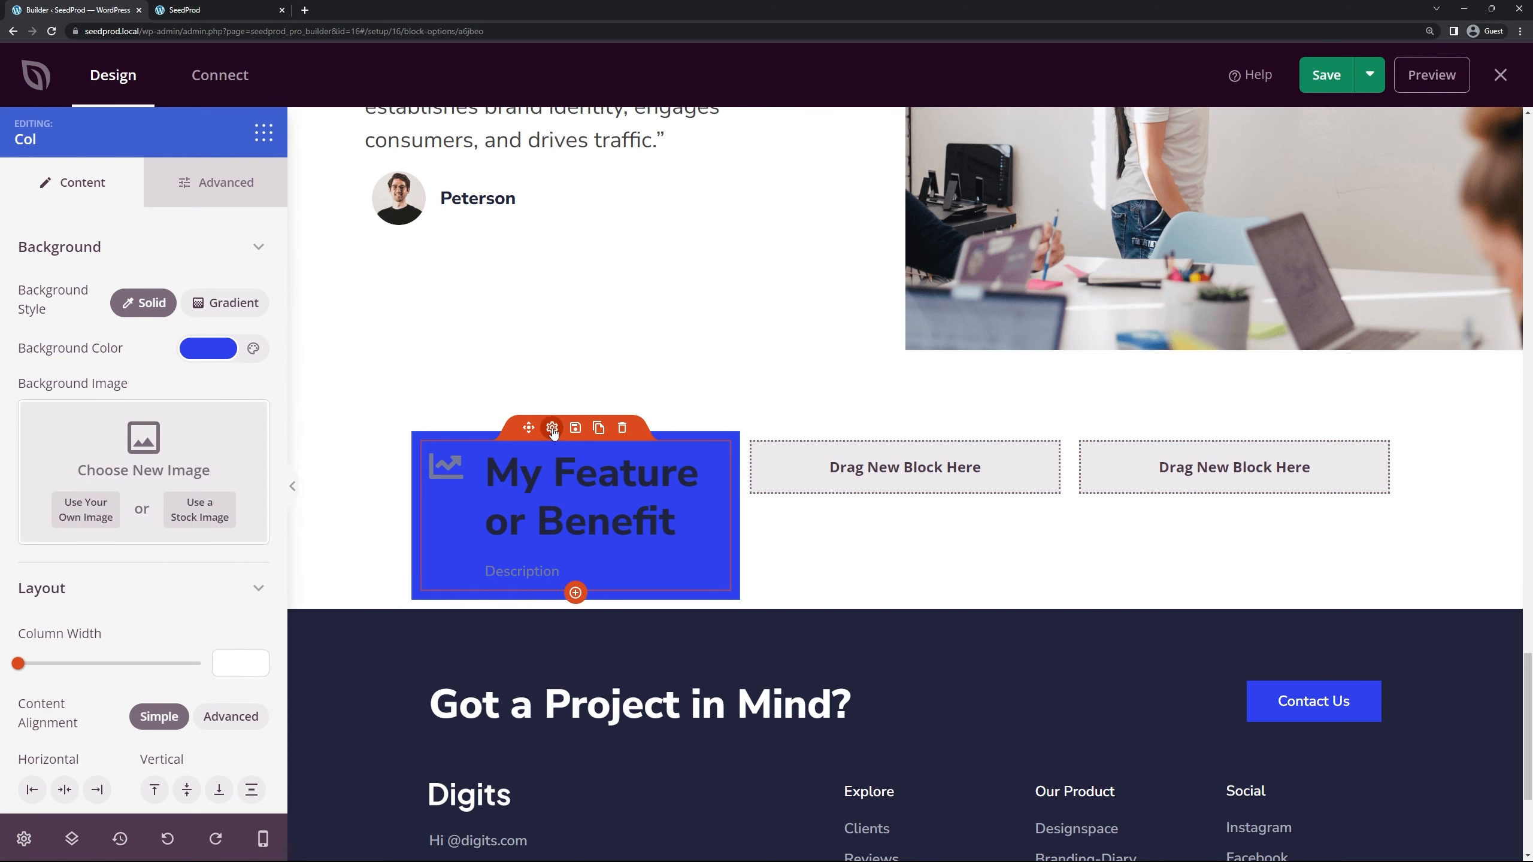
# Step: Color the Icon Box's chart icon white, center-align it and set its size to 60
pyautogui.click(552, 429)
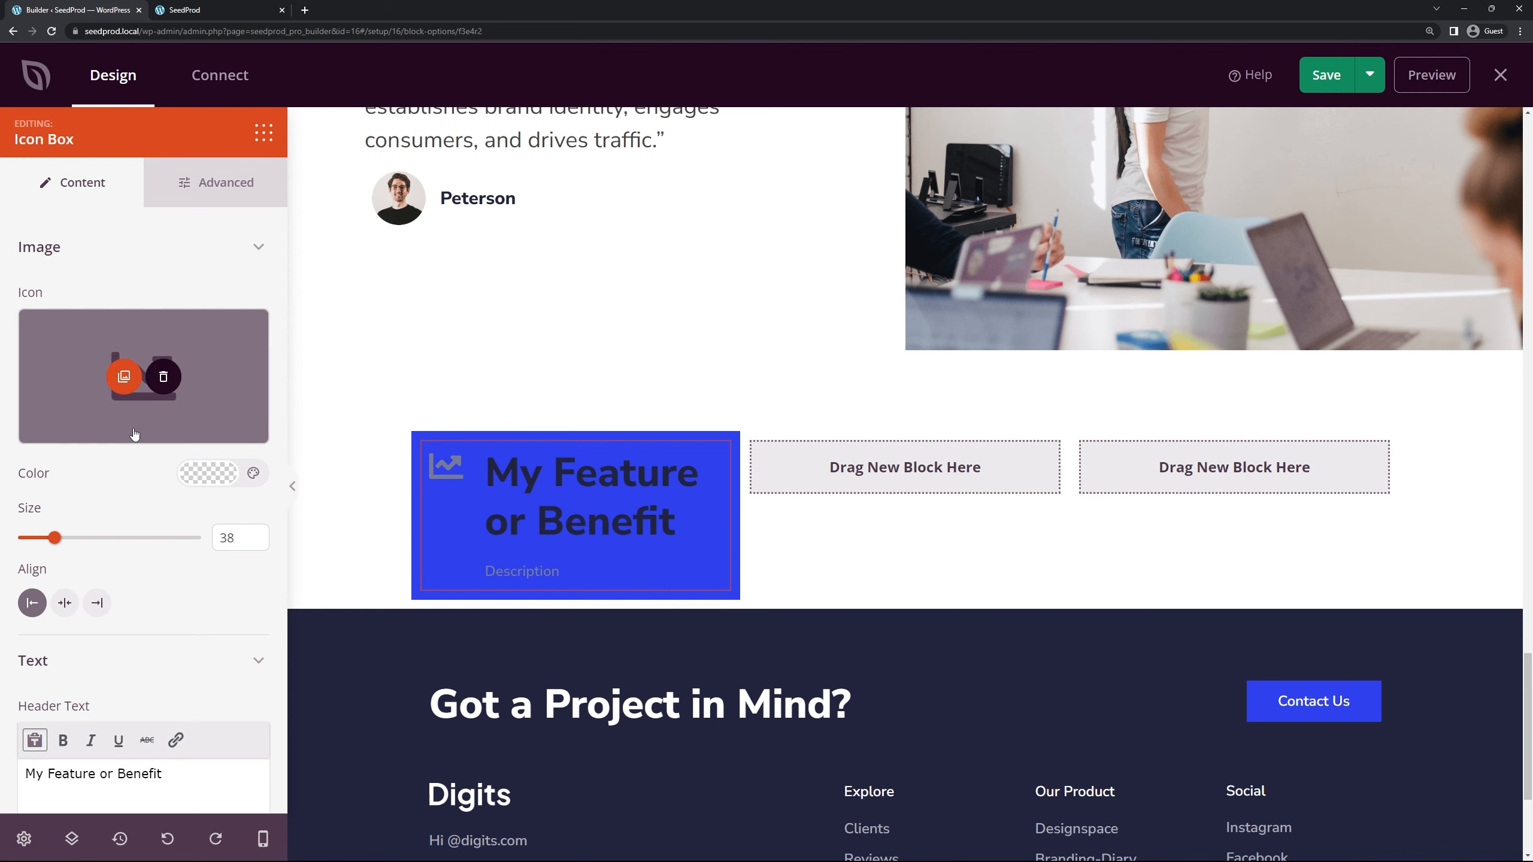
pyautogui.click(192, 476)
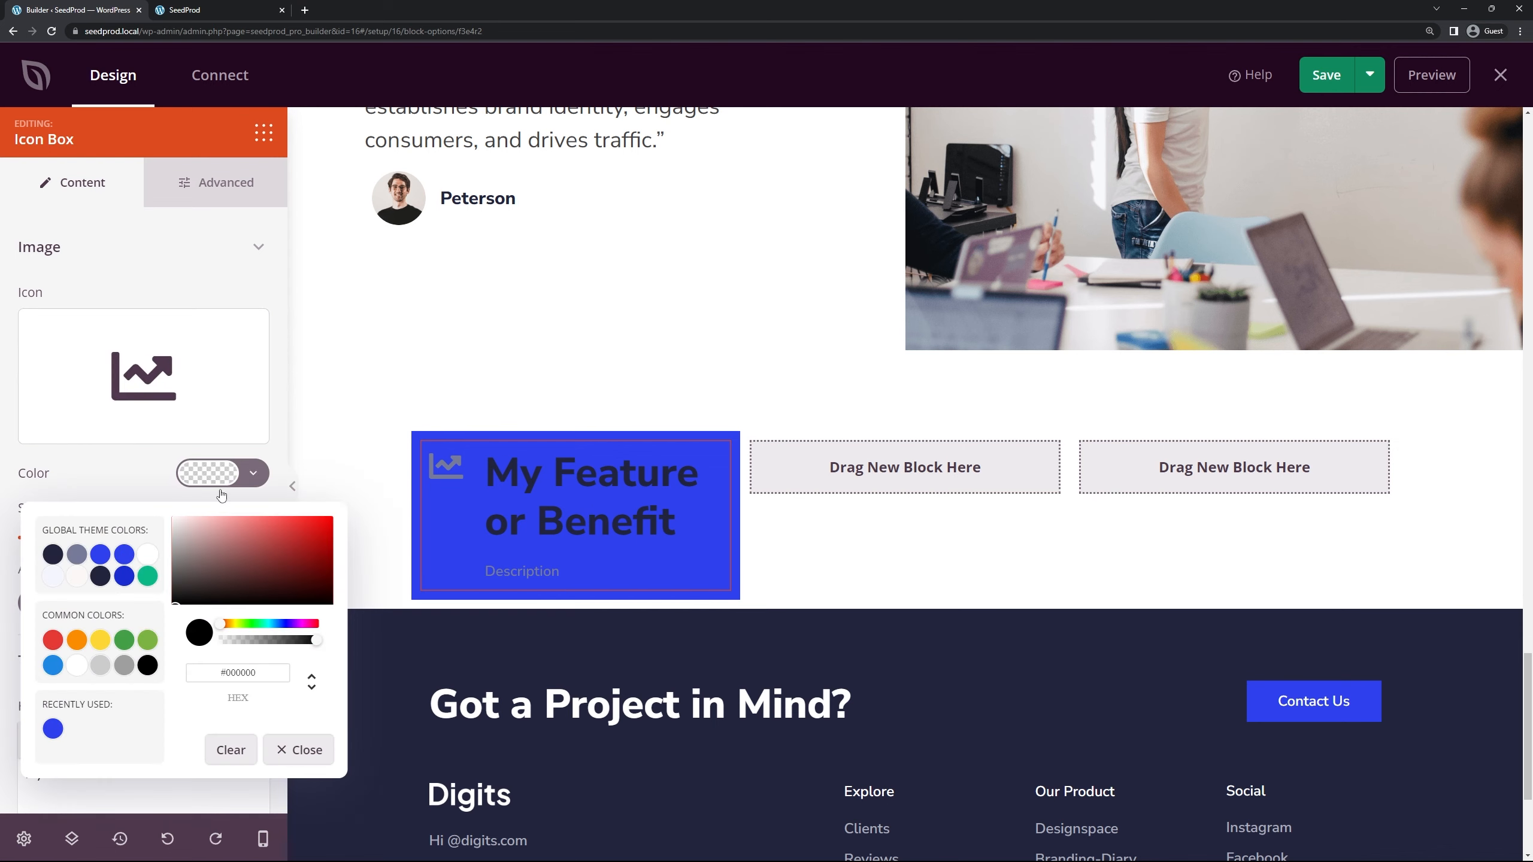
pyautogui.click(147, 555)
pyautogui.click(131, 483)
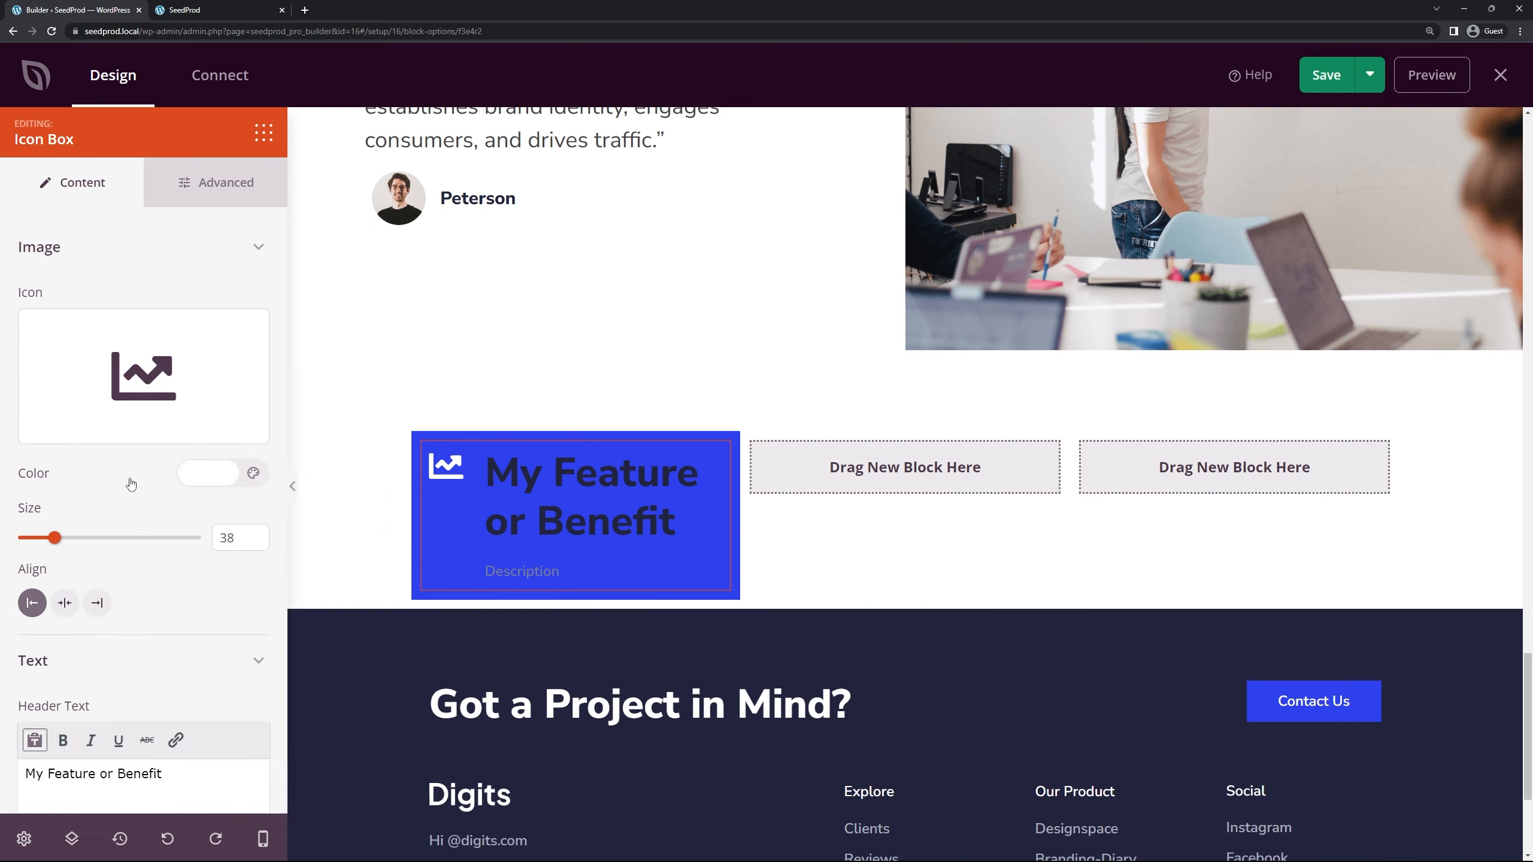
pyautogui.click(65, 604)
pyautogui.moveTo(56, 544); pyautogui.dragTo(83, 537)
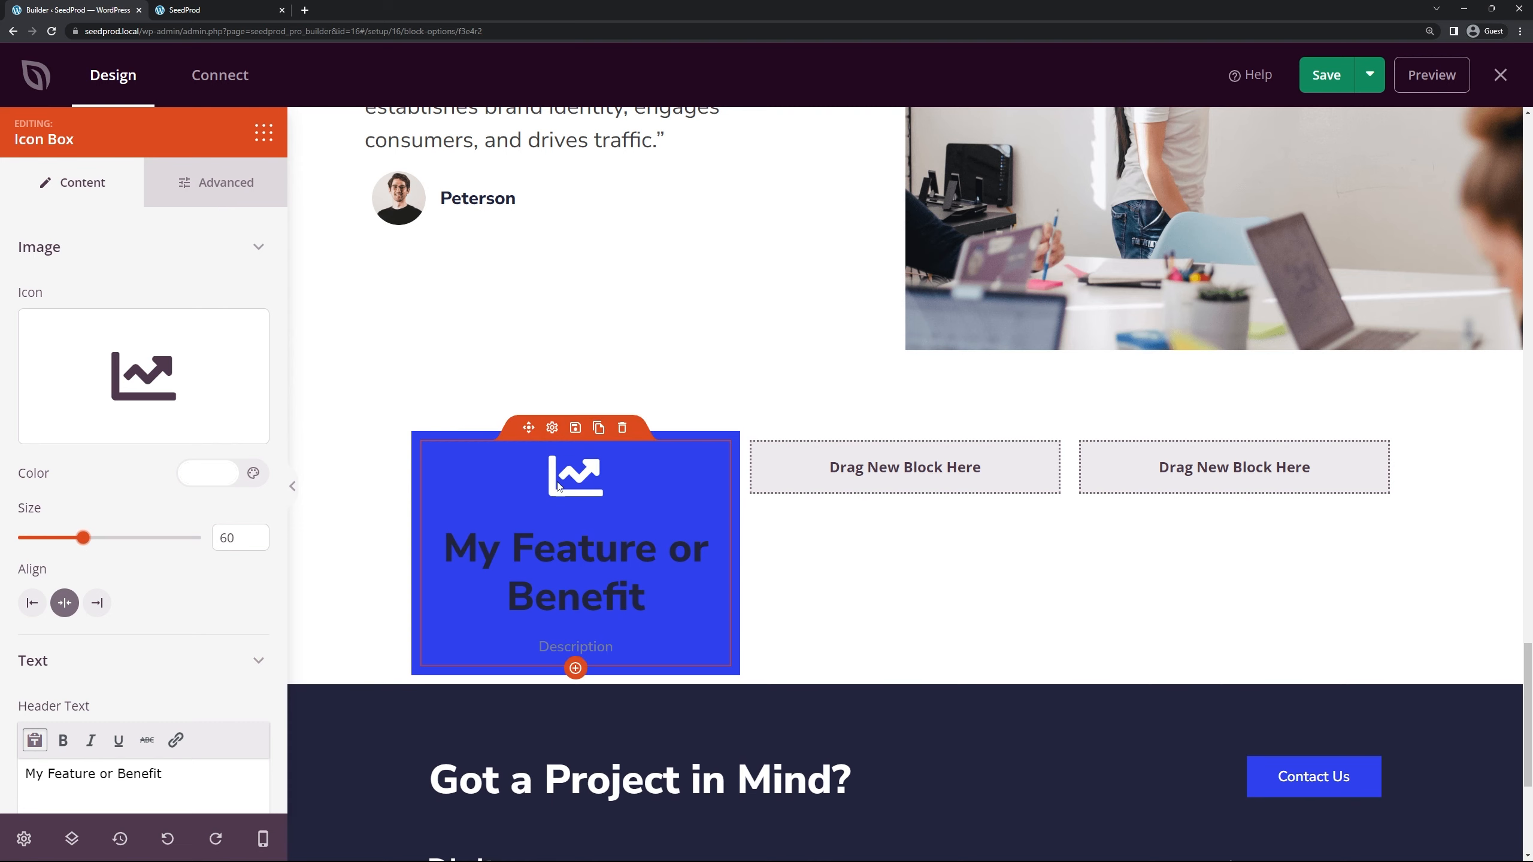
# Step: Set the Icon Box's header text to "Amplify Your Brand" and its description to "Unleash the Power of Strategic Advertising"
pyautogui.scroll(-1, 162, 489)
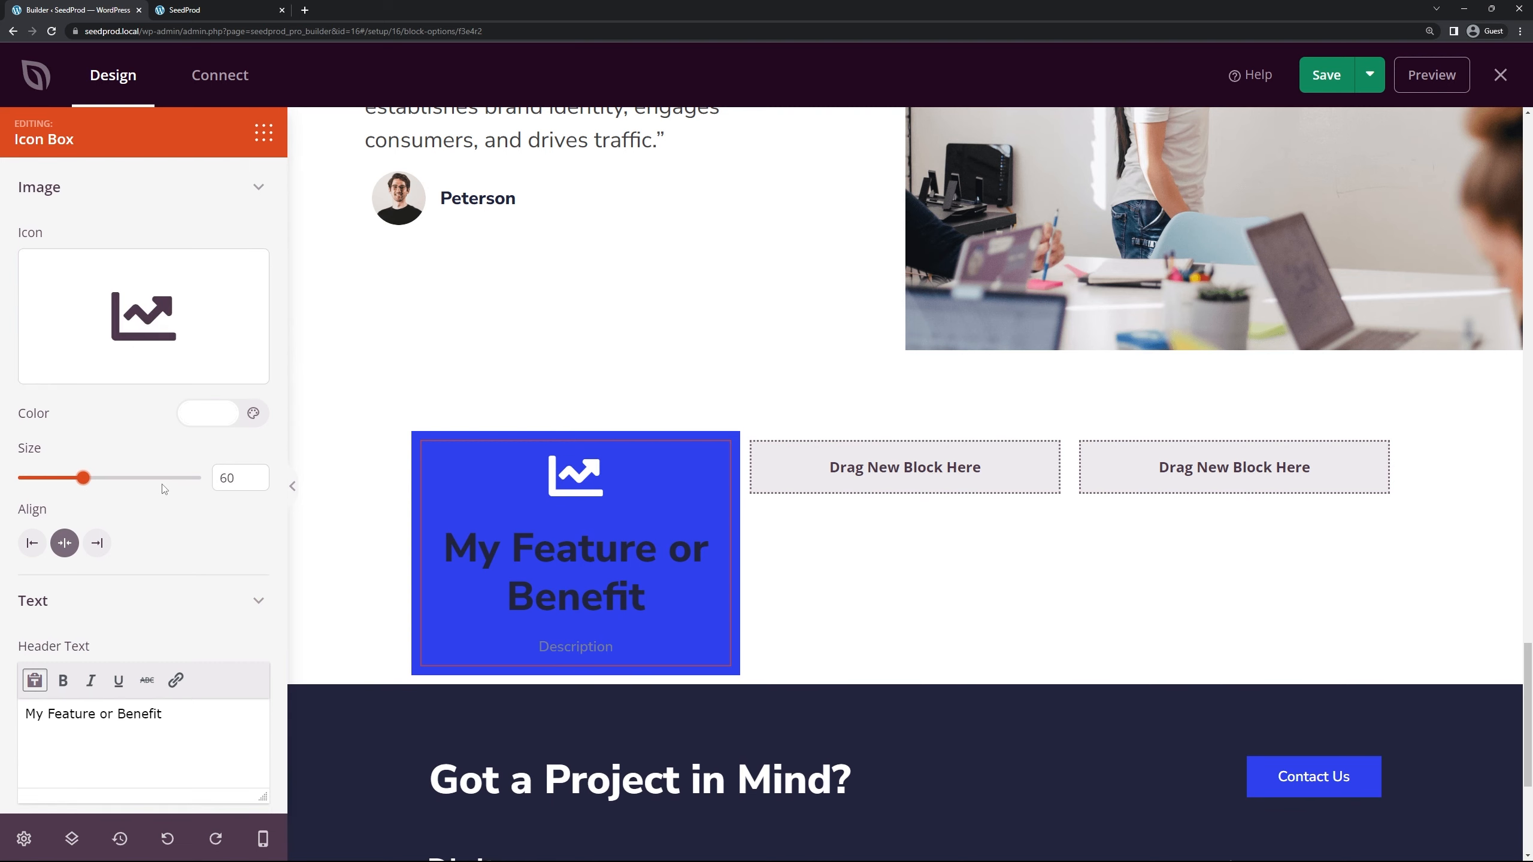
pyautogui.scroll(-6, 171, 485)
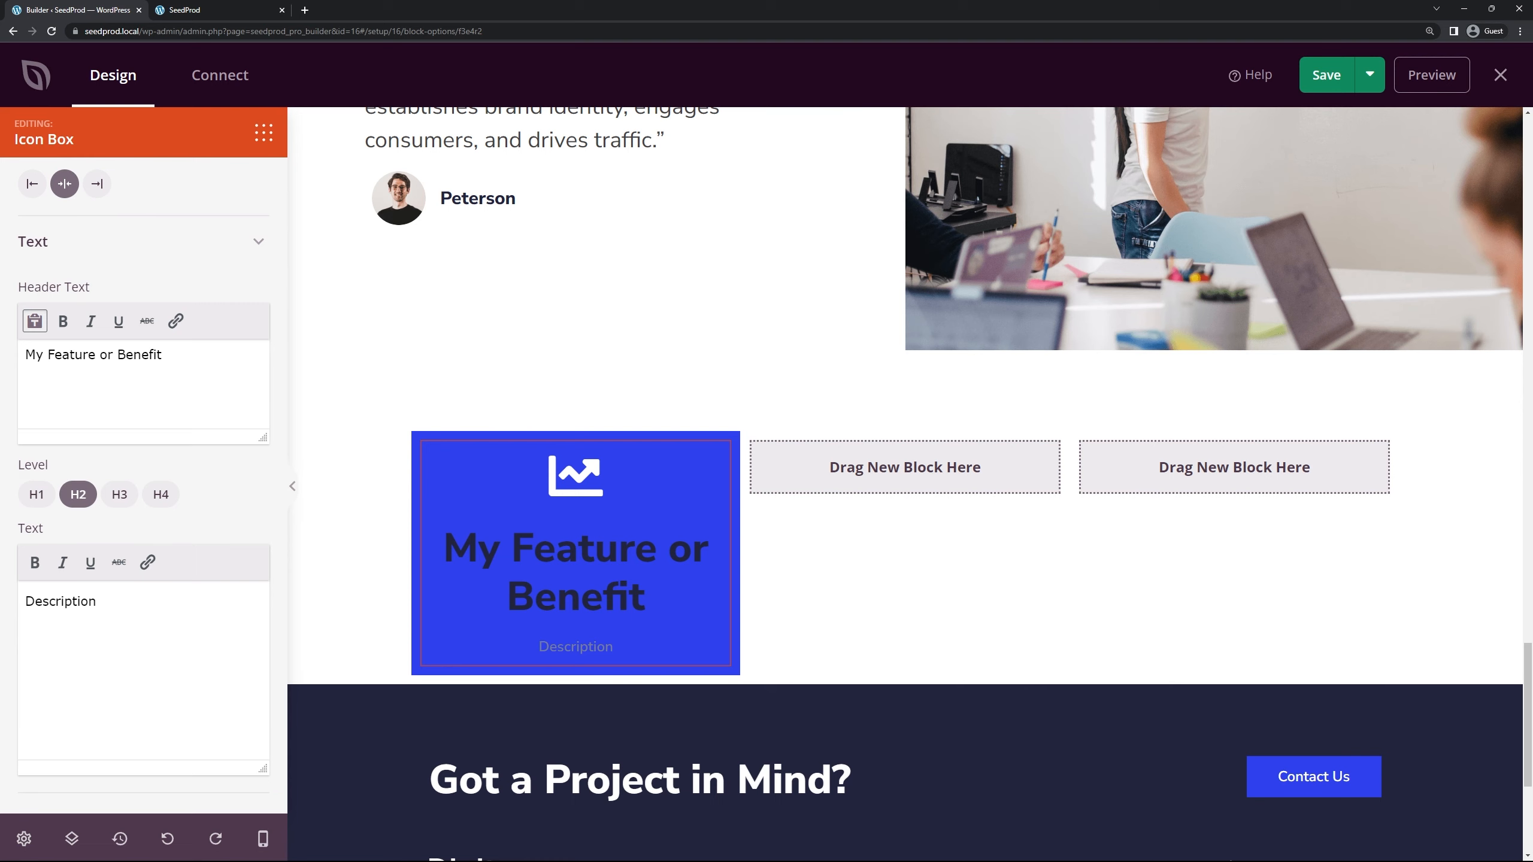
pyautogui.moveTo(162, 355); pyautogui.dragTo(24, 355)
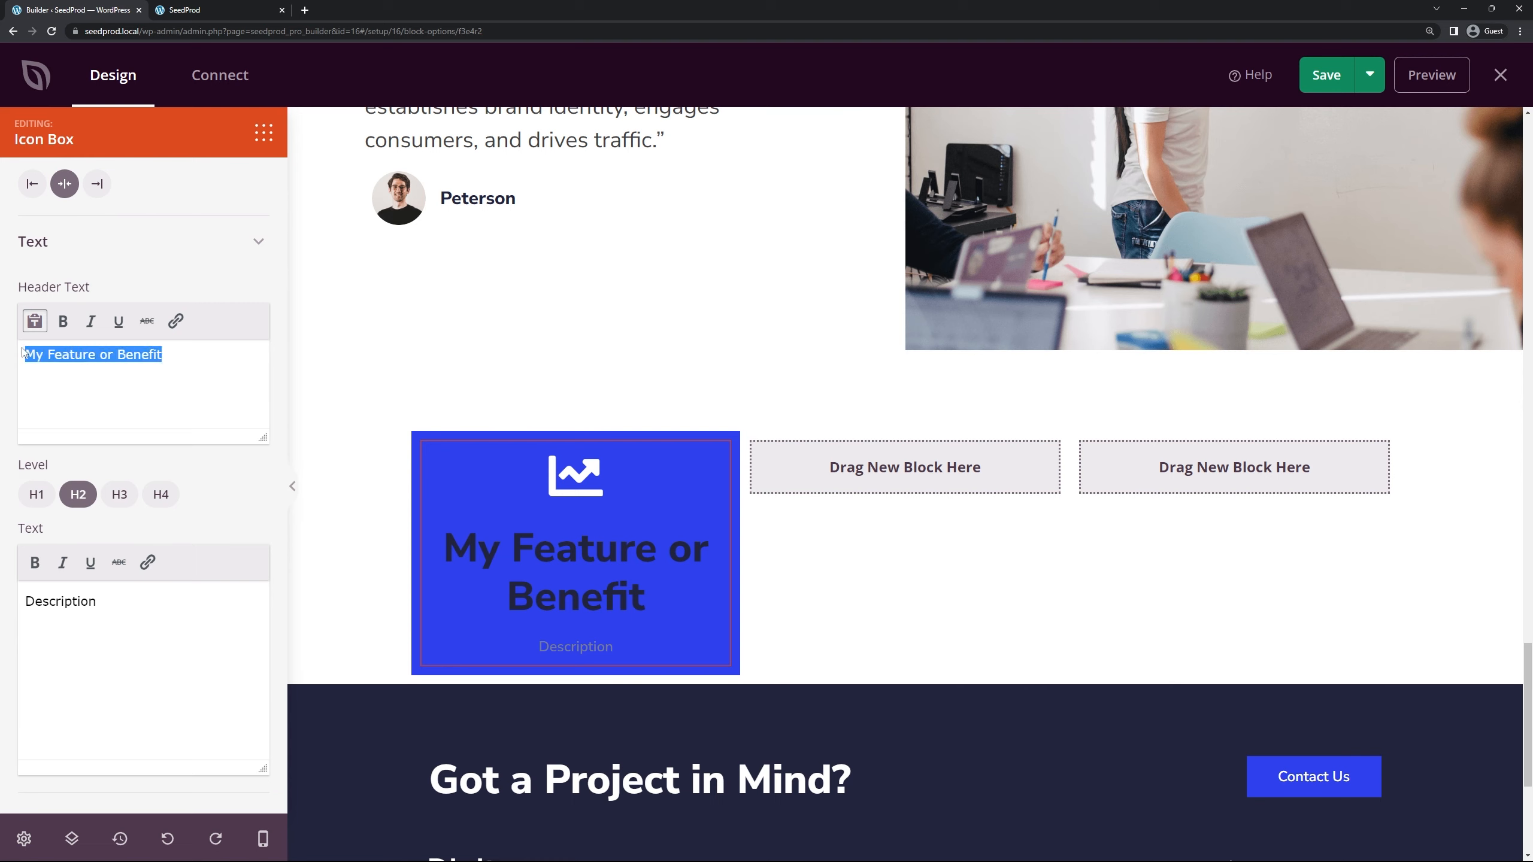
pyautogui.write('Amplify Your Brand')
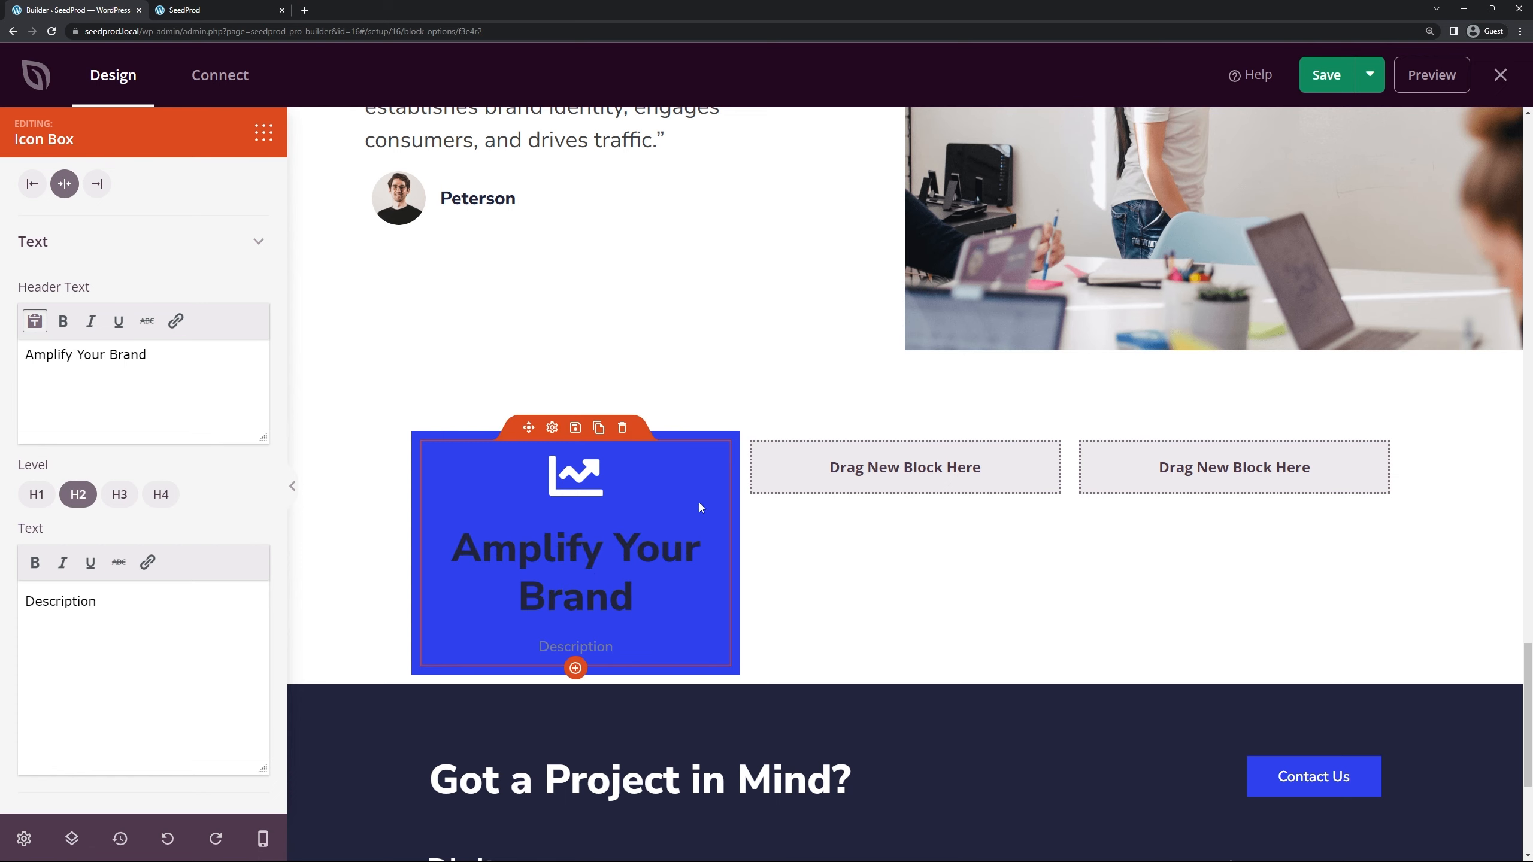
pyautogui.moveTo(105, 601); pyautogui.dragTo(24, 601)
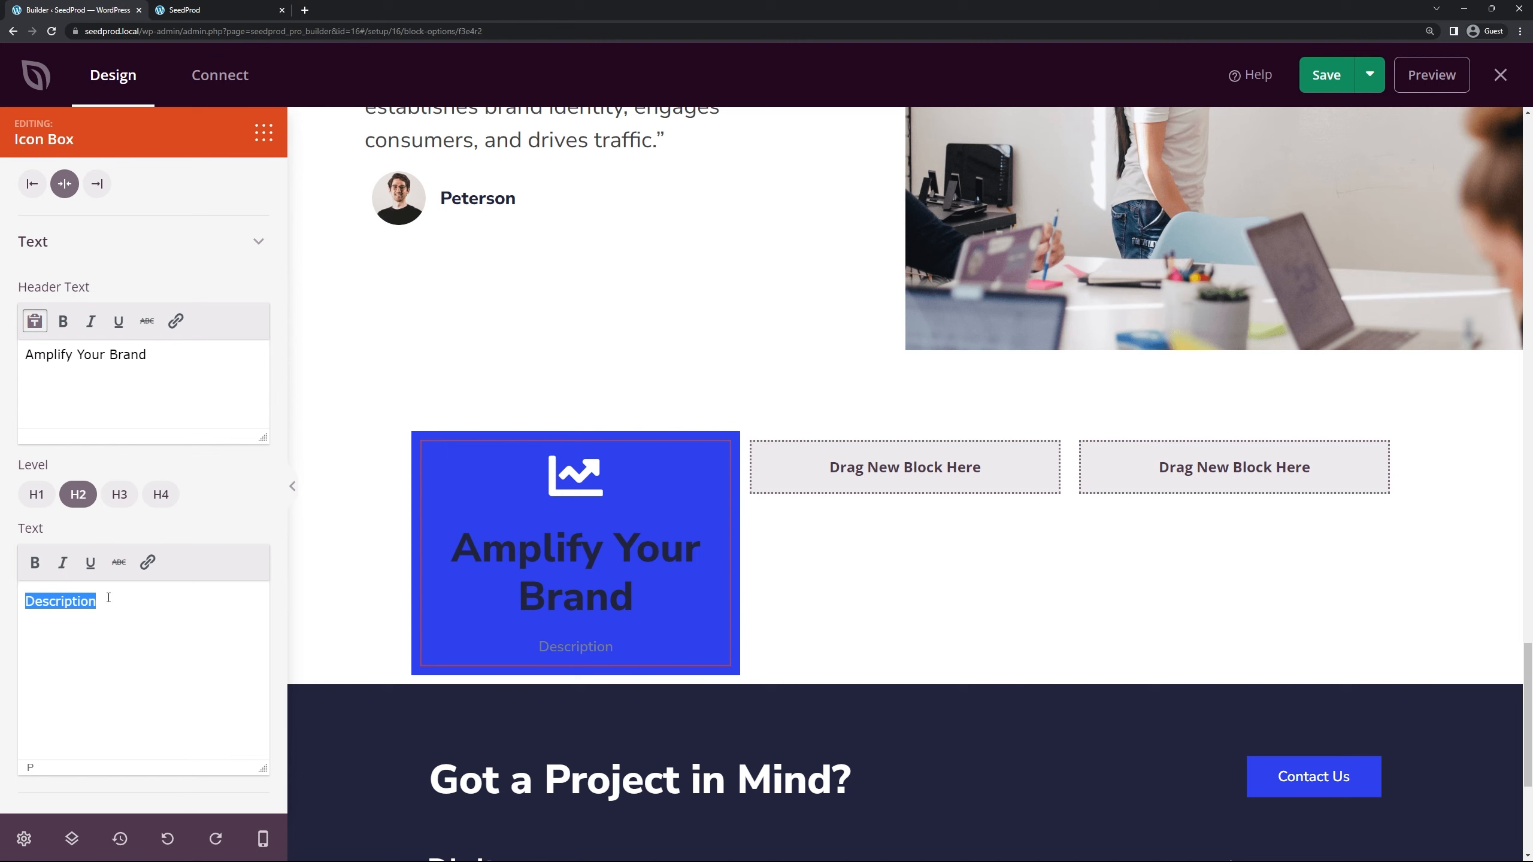
pyautogui.write('Unleash the Power of Strategic Advertising')
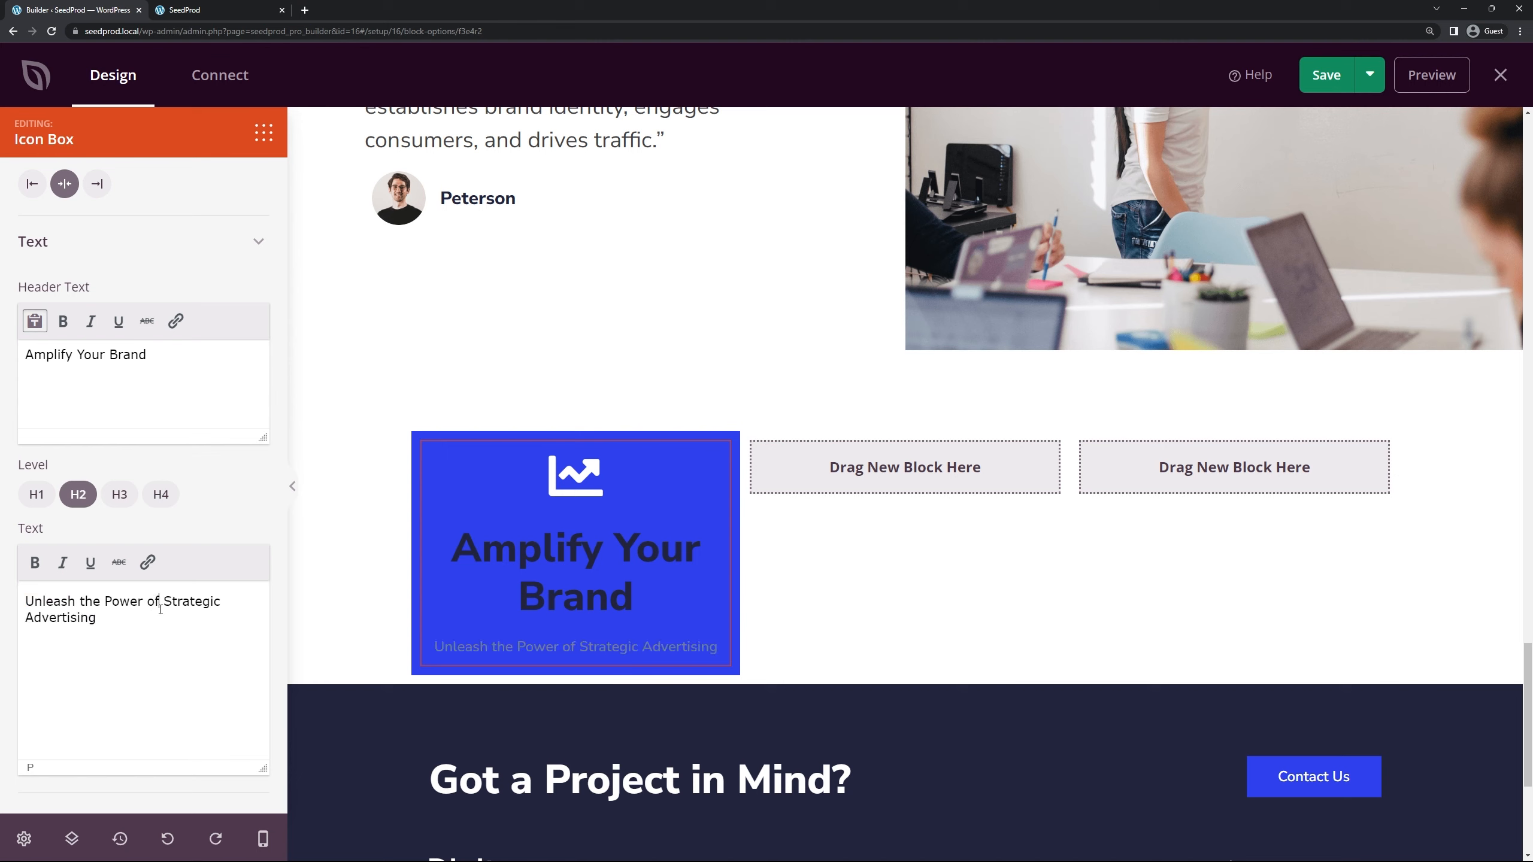
# Step: Set the Icon Box header's font family to Nunito with weight Bold 700
pyautogui.scroll(7, 242, 602)
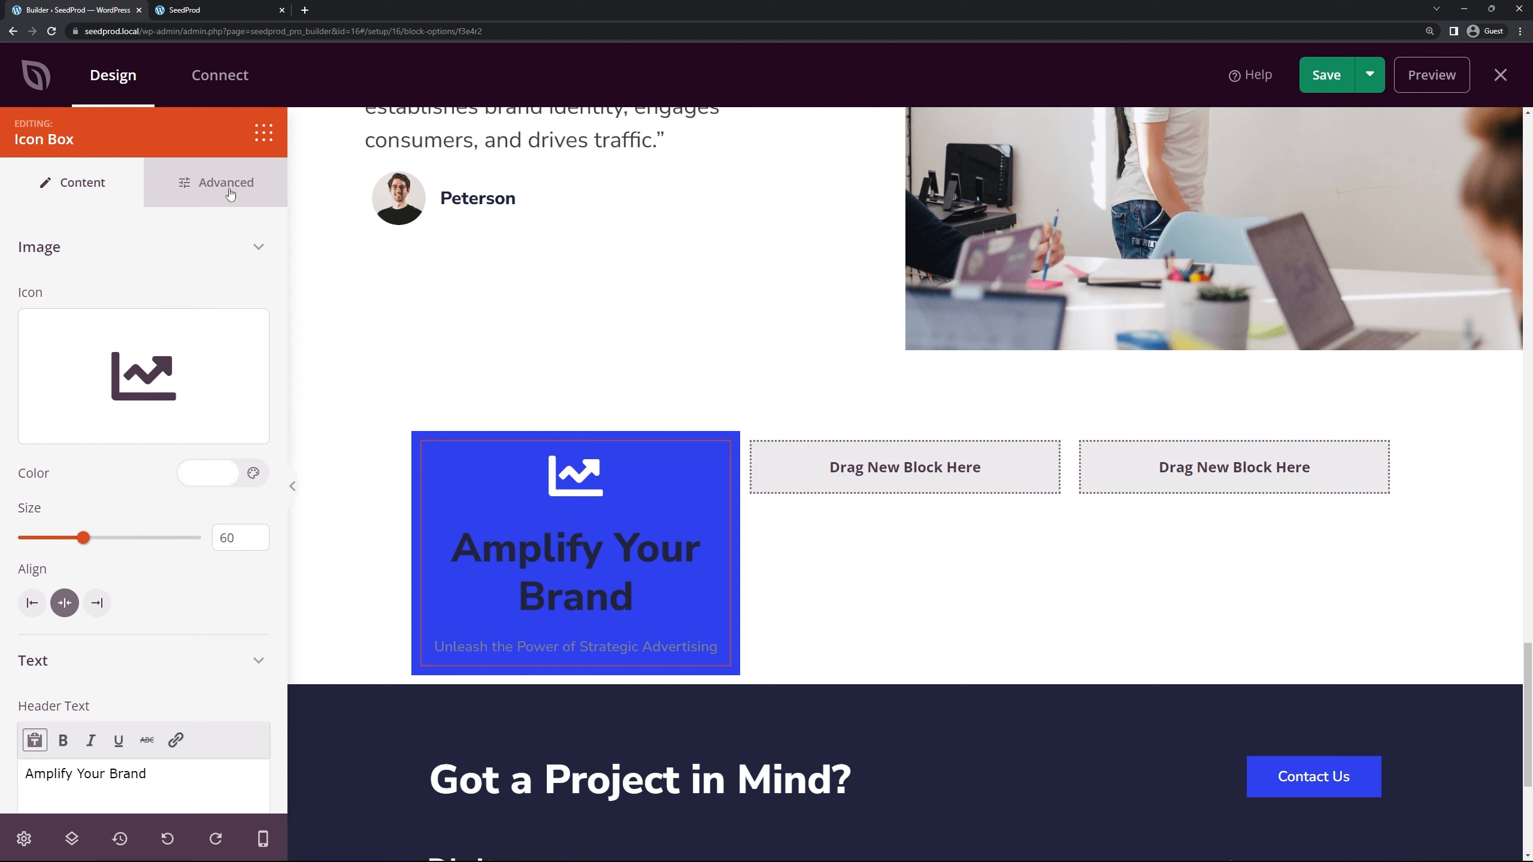
pyautogui.click(226, 189)
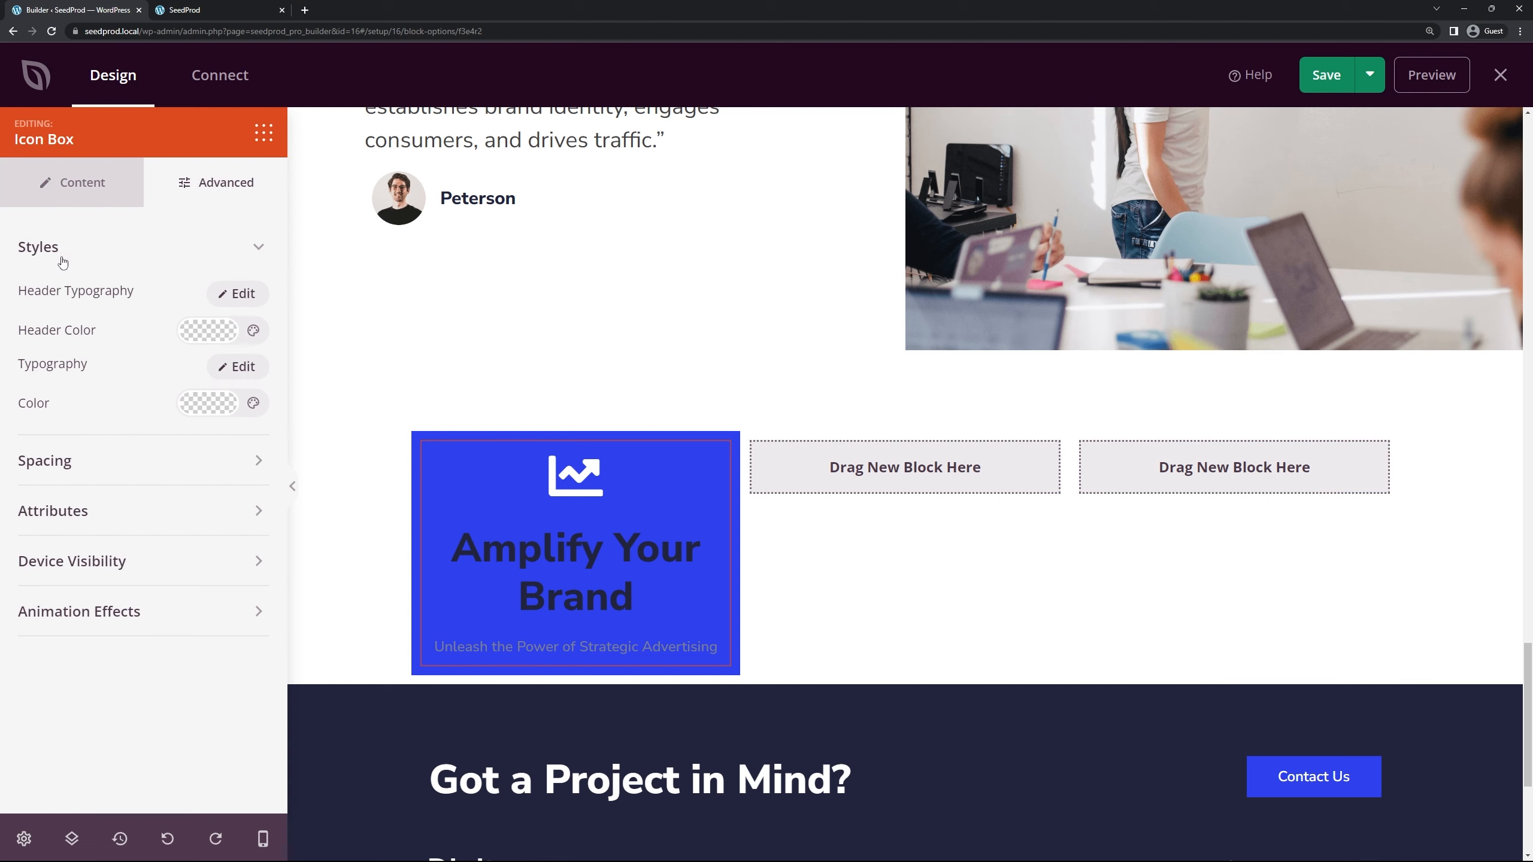
pyautogui.click(230, 294)
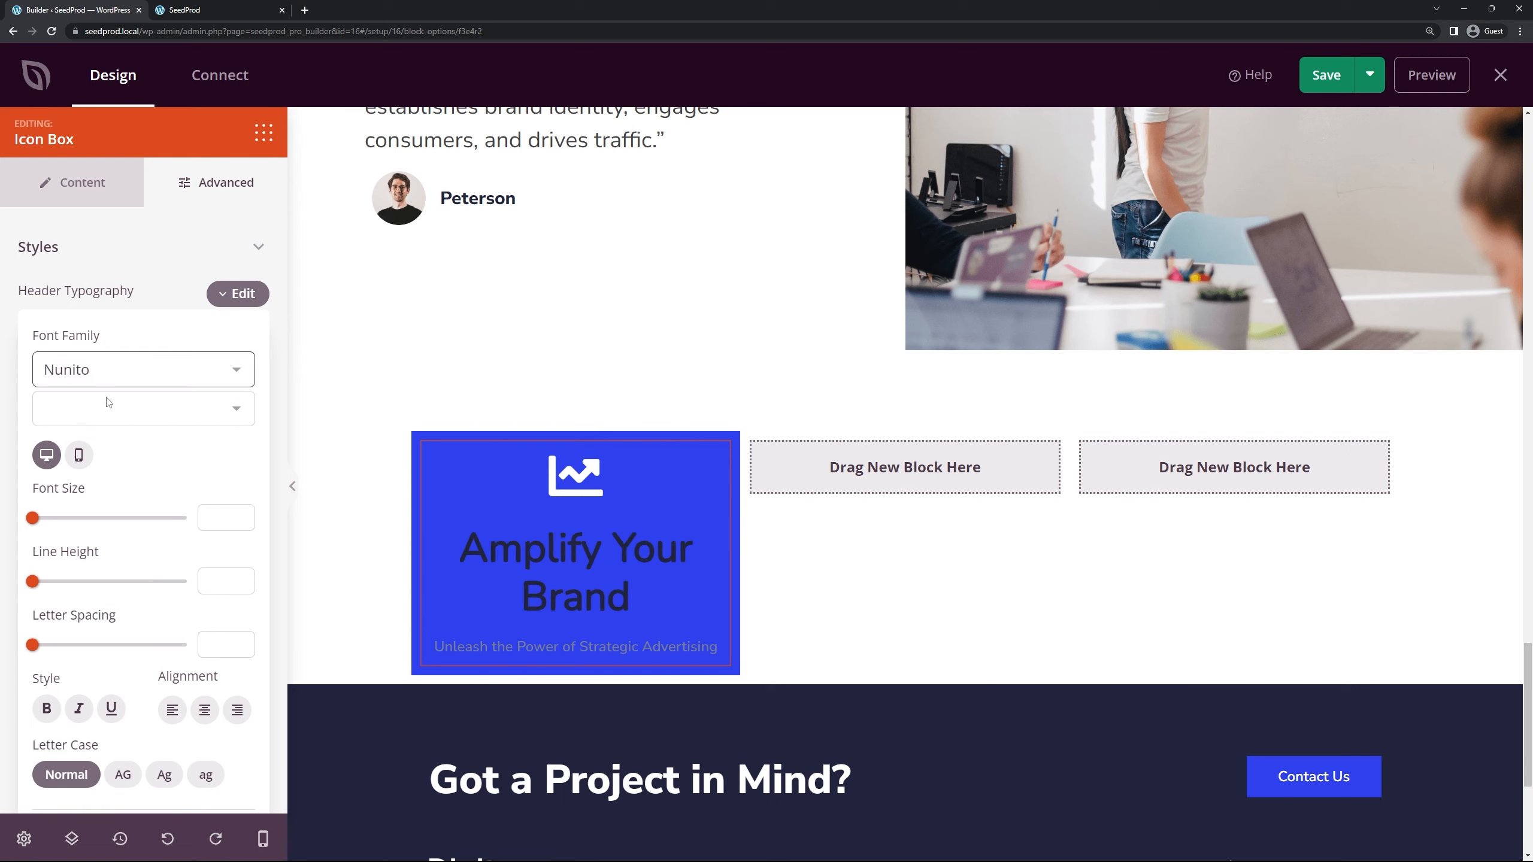
pyautogui.click(107, 403)
pyautogui.click(118, 518)
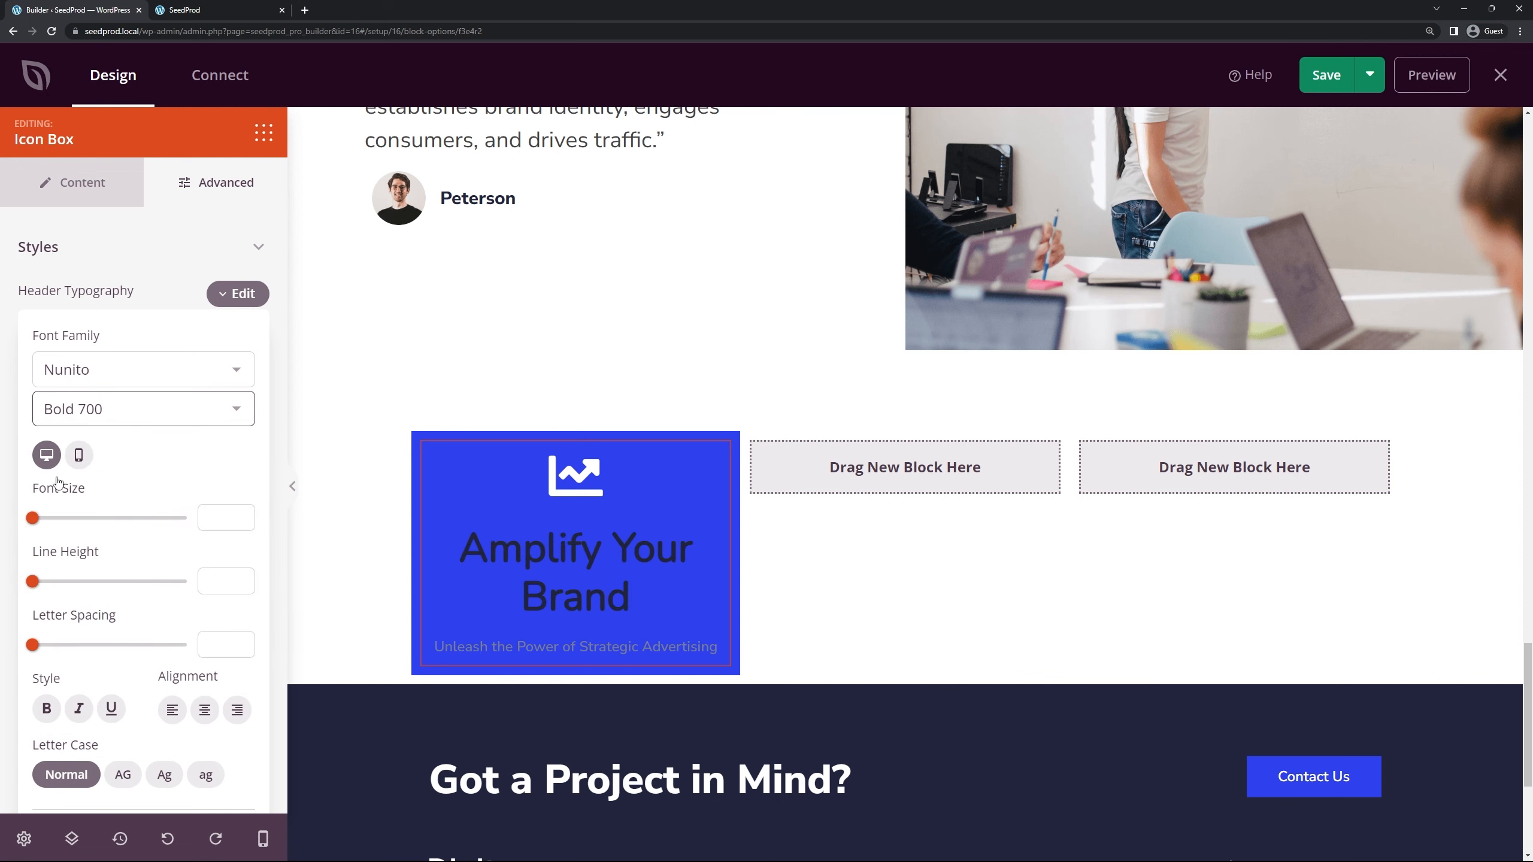
# Step: Give the Icon Box header a font size of 22, line height 0 and letter spacing 4, and close its typography settings
pyautogui.moveTo(34, 518); pyautogui.dragTo(63, 524)
pyautogui.moveTo(32, 581)
pyautogui.mouseDown()
pyautogui.moveTo(84, 581)
pyautogui.moveTo(31, 581)
pyautogui.mouseUp()
pyautogui.moveTo(225, 583); pyautogui.dragTo(195, 583)
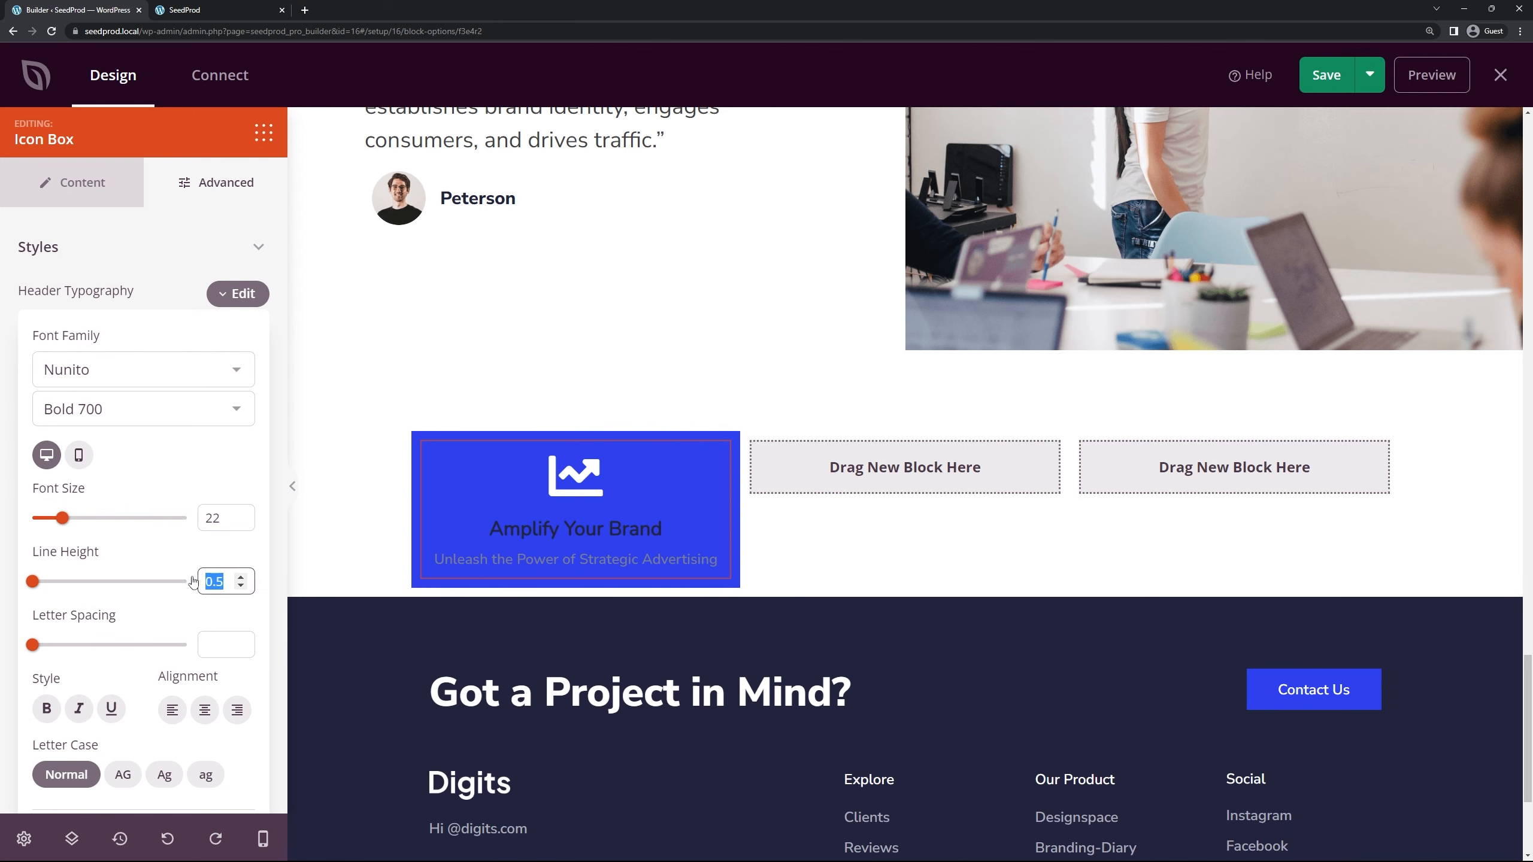
pyautogui.press('BackSpace')
pyautogui.write('0')
pyautogui.moveTo(34, 646); pyautogui.dragTo(45, 646)
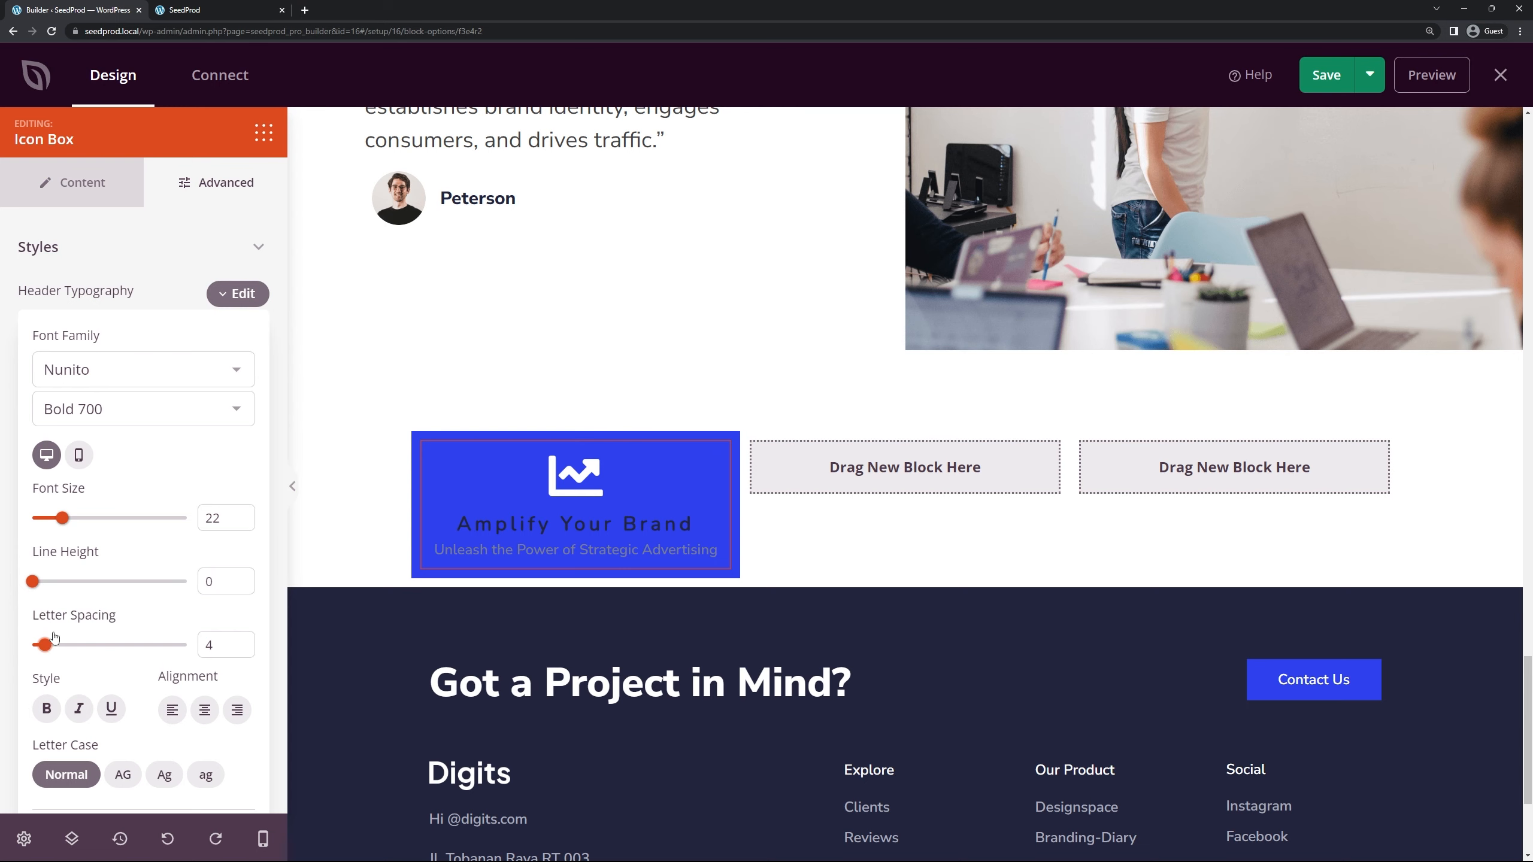
pyautogui.scroll(-1, 184, 726)
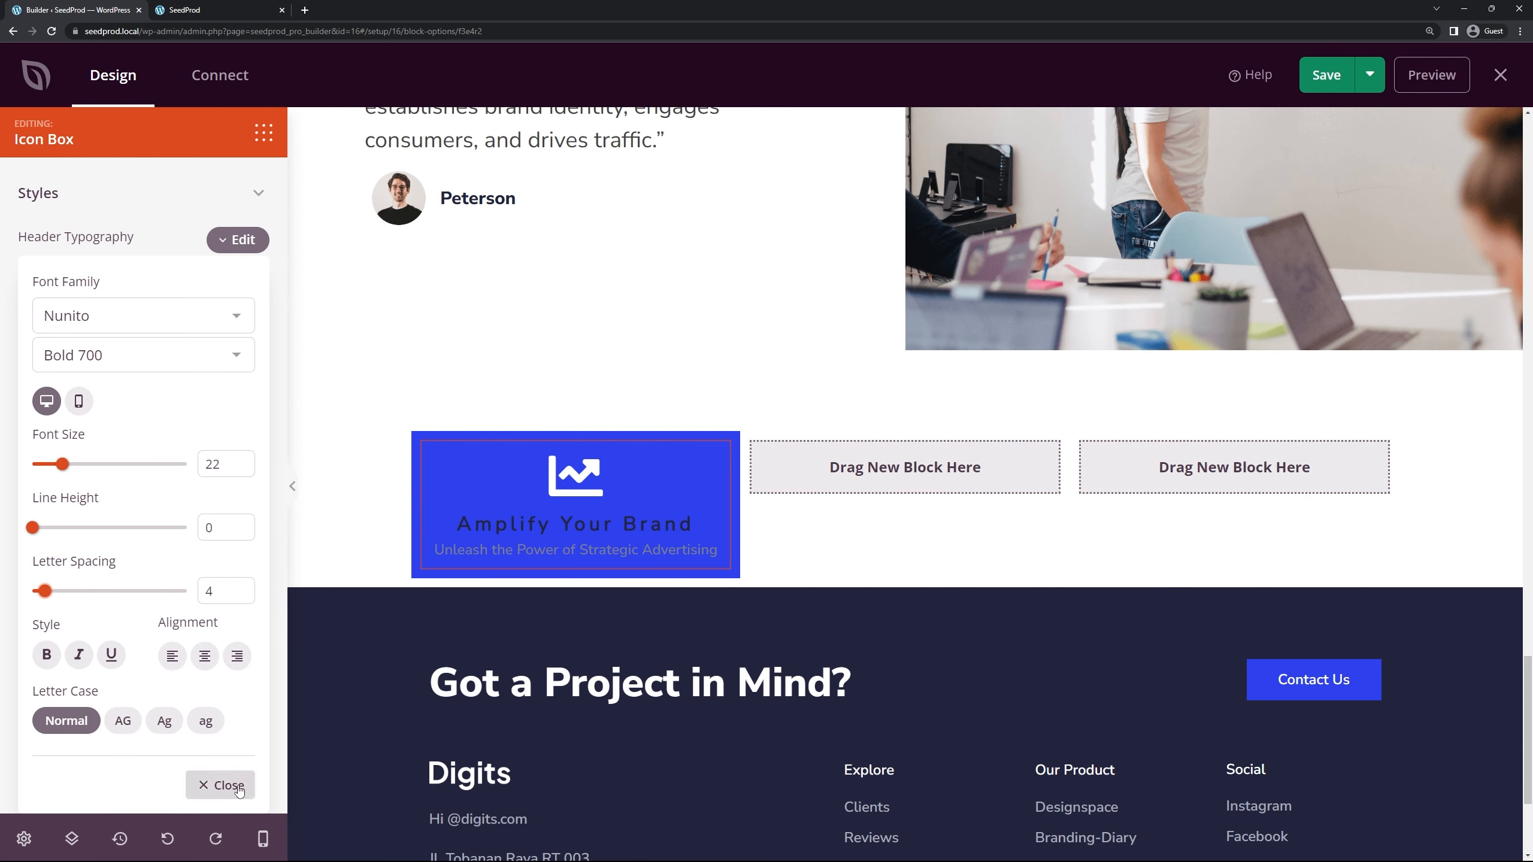
pyautogui.click(220, 785)
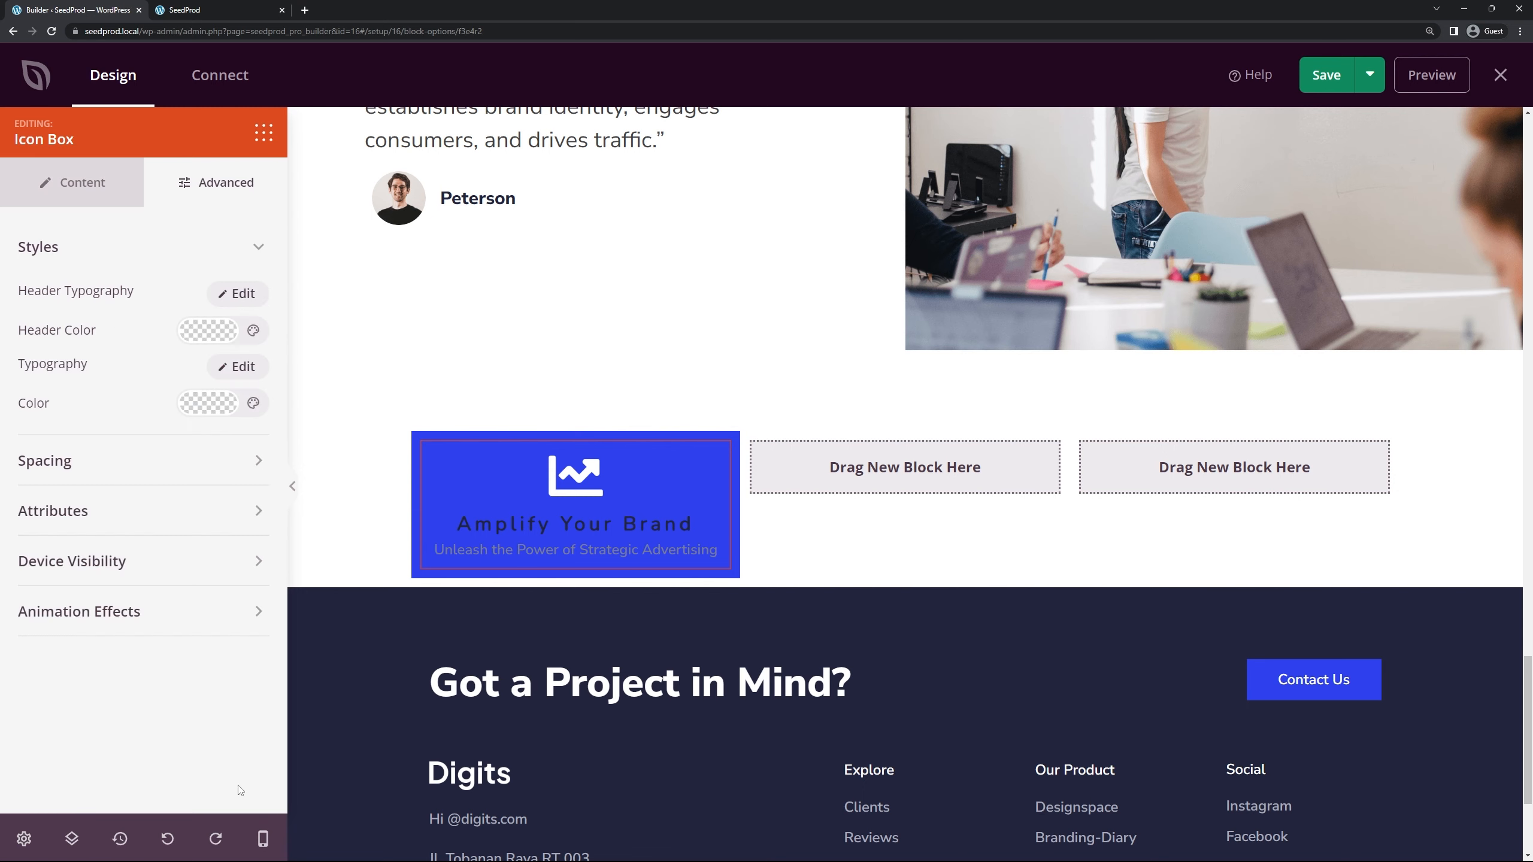
# Step: Set the Icon Box's header color to yellow from the common colors, after trying white
pyautogui.click(211, 339)
pyautogui.click(147, 413)
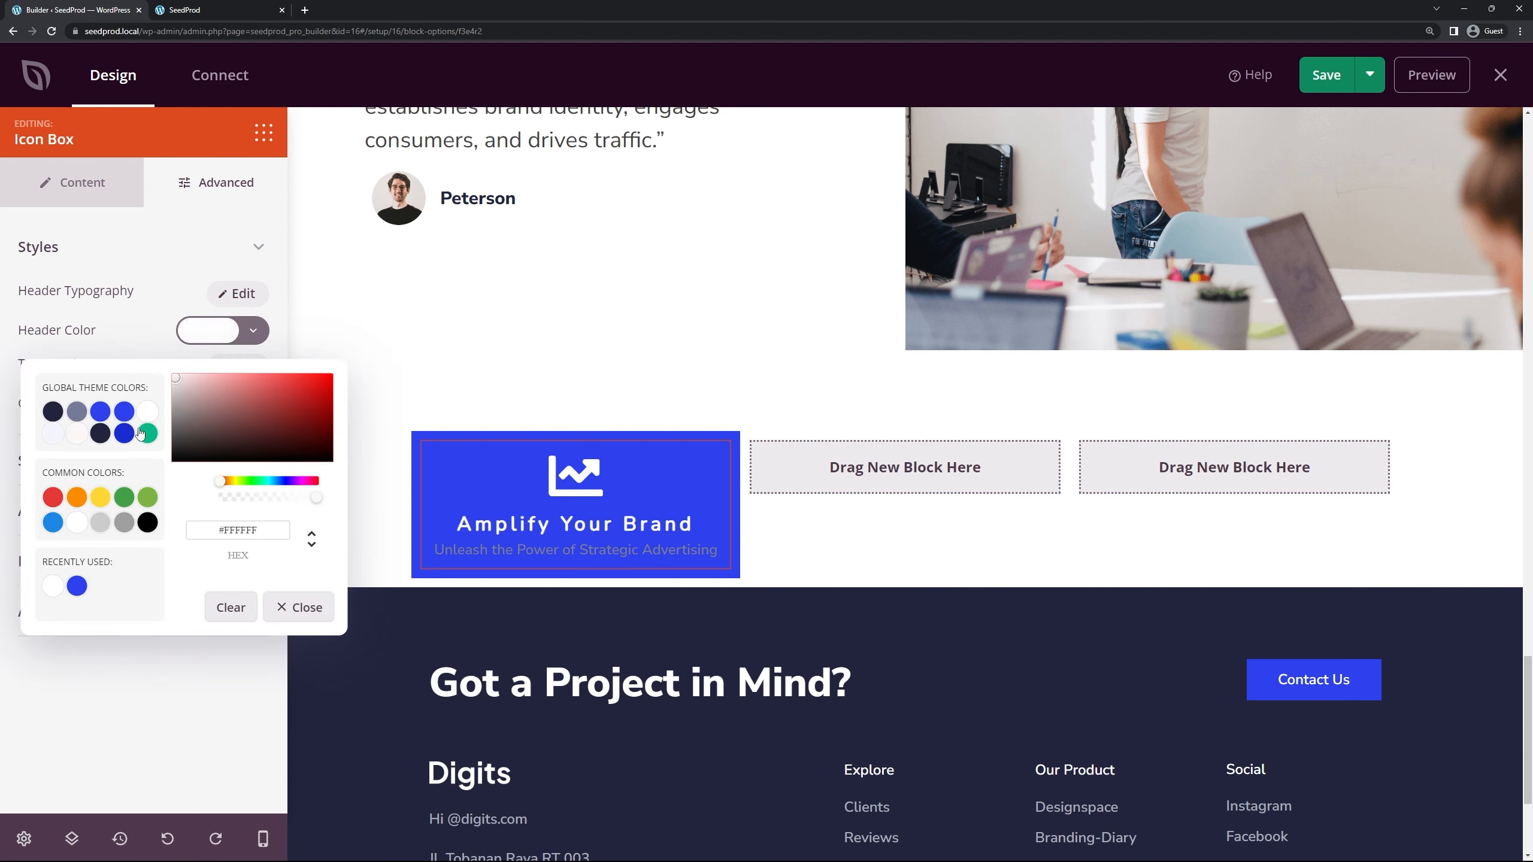
pyautogui.click(101, 498)
pyautogui.click(302, 608)
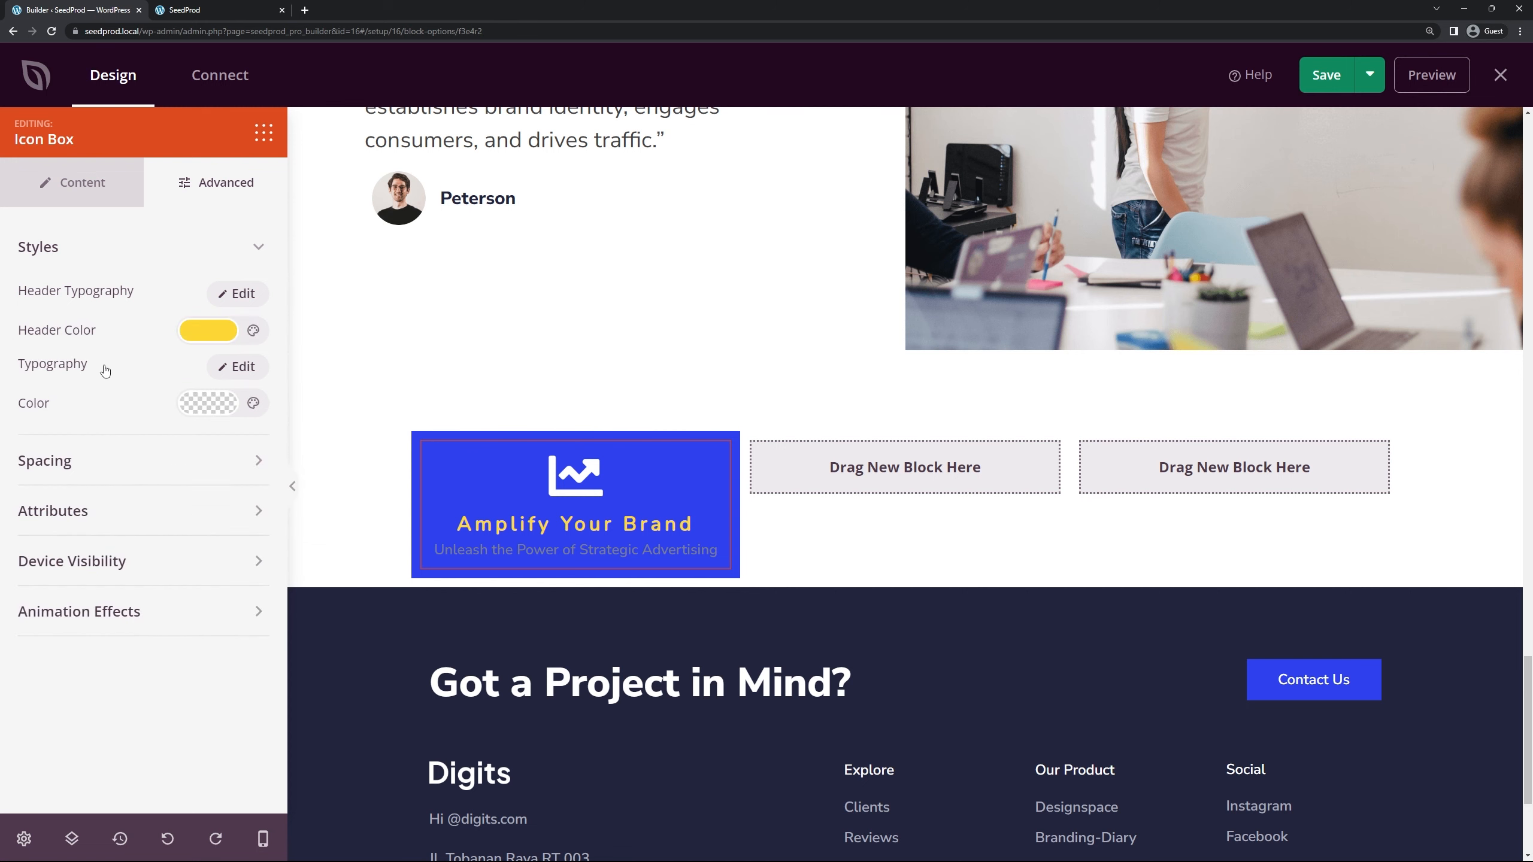
# Step: Set the Icon Box's description typography to Nunito, Light 300, with font size 14, and close its typography settings
pyautogui.click(227, 376)
pyautogui.click(98, 444)
pyautogui.write('nun')
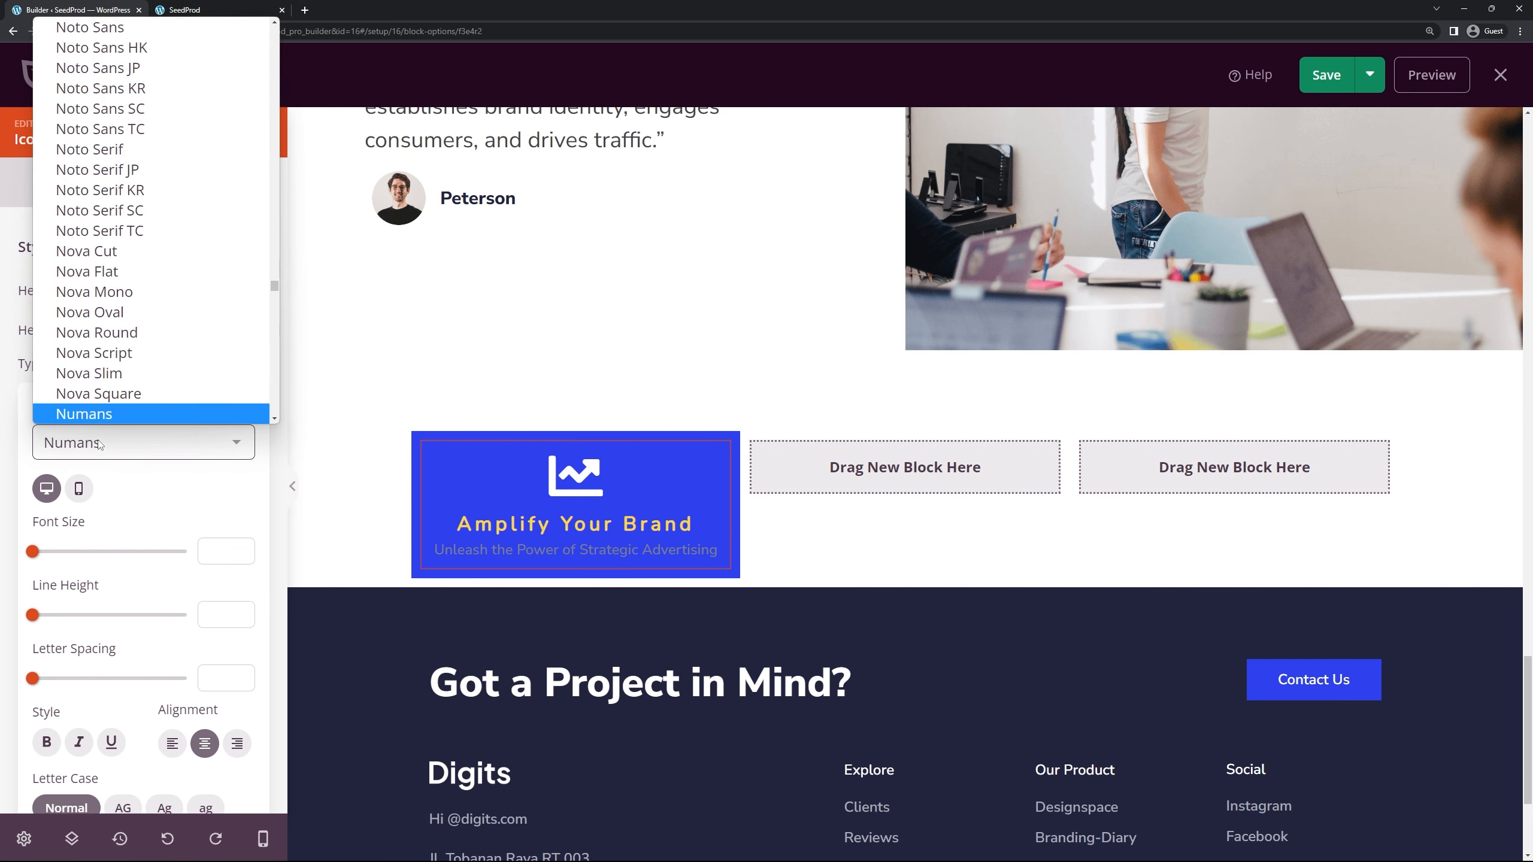
pyautogui.click(105, 417)
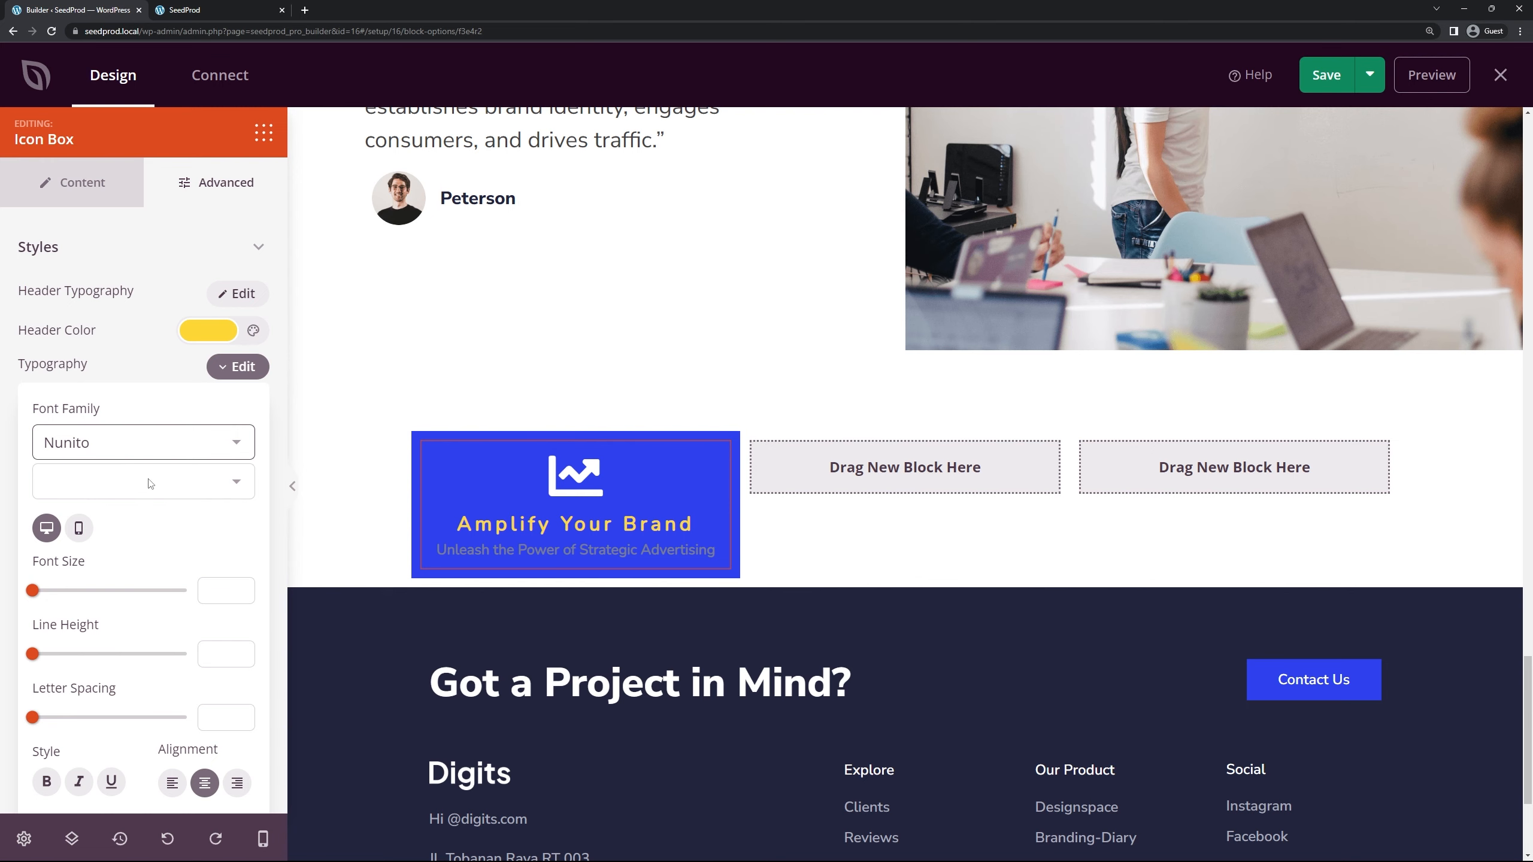
pyautogui.moveTo(33, 593); pyautogui.dragTo(37, 592)
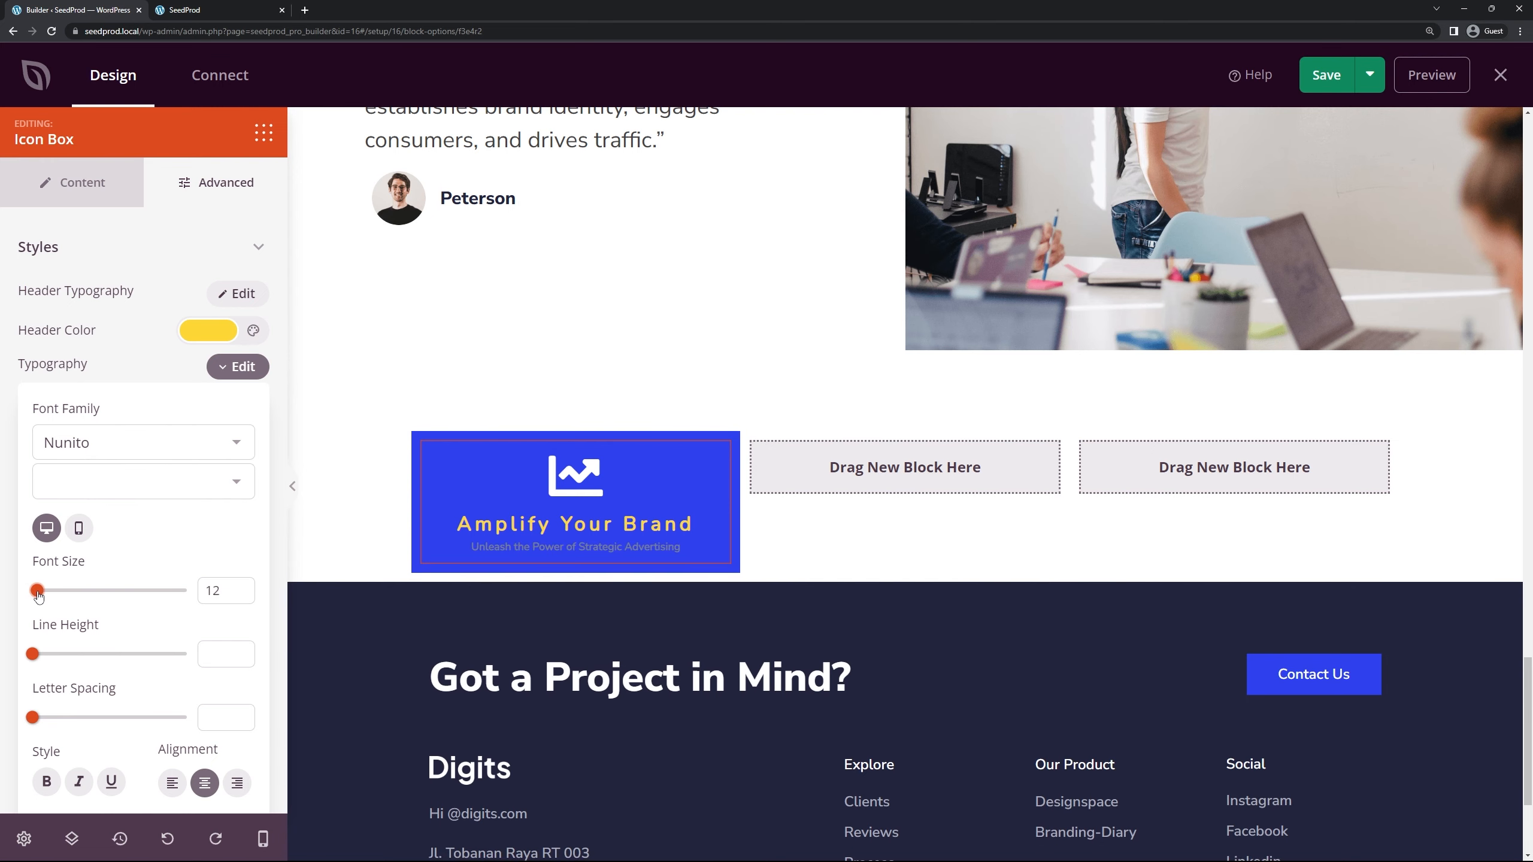
pyautogui.click(89, 499)
pyautogui.click(90, 530)
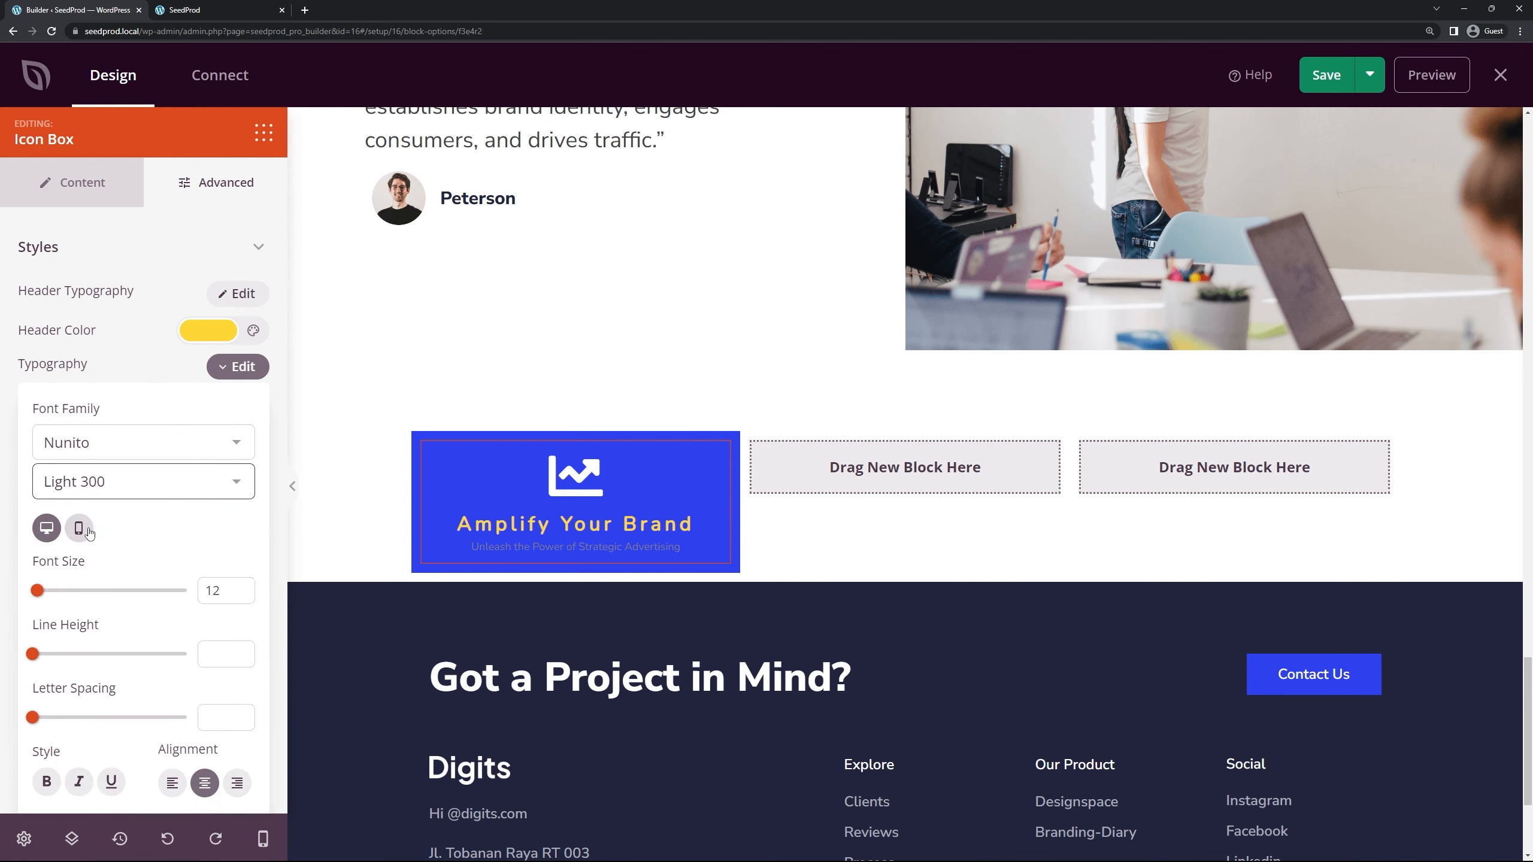
pyautogui.moveTo(41, 595); pyautogui.dragTo(43, 594)
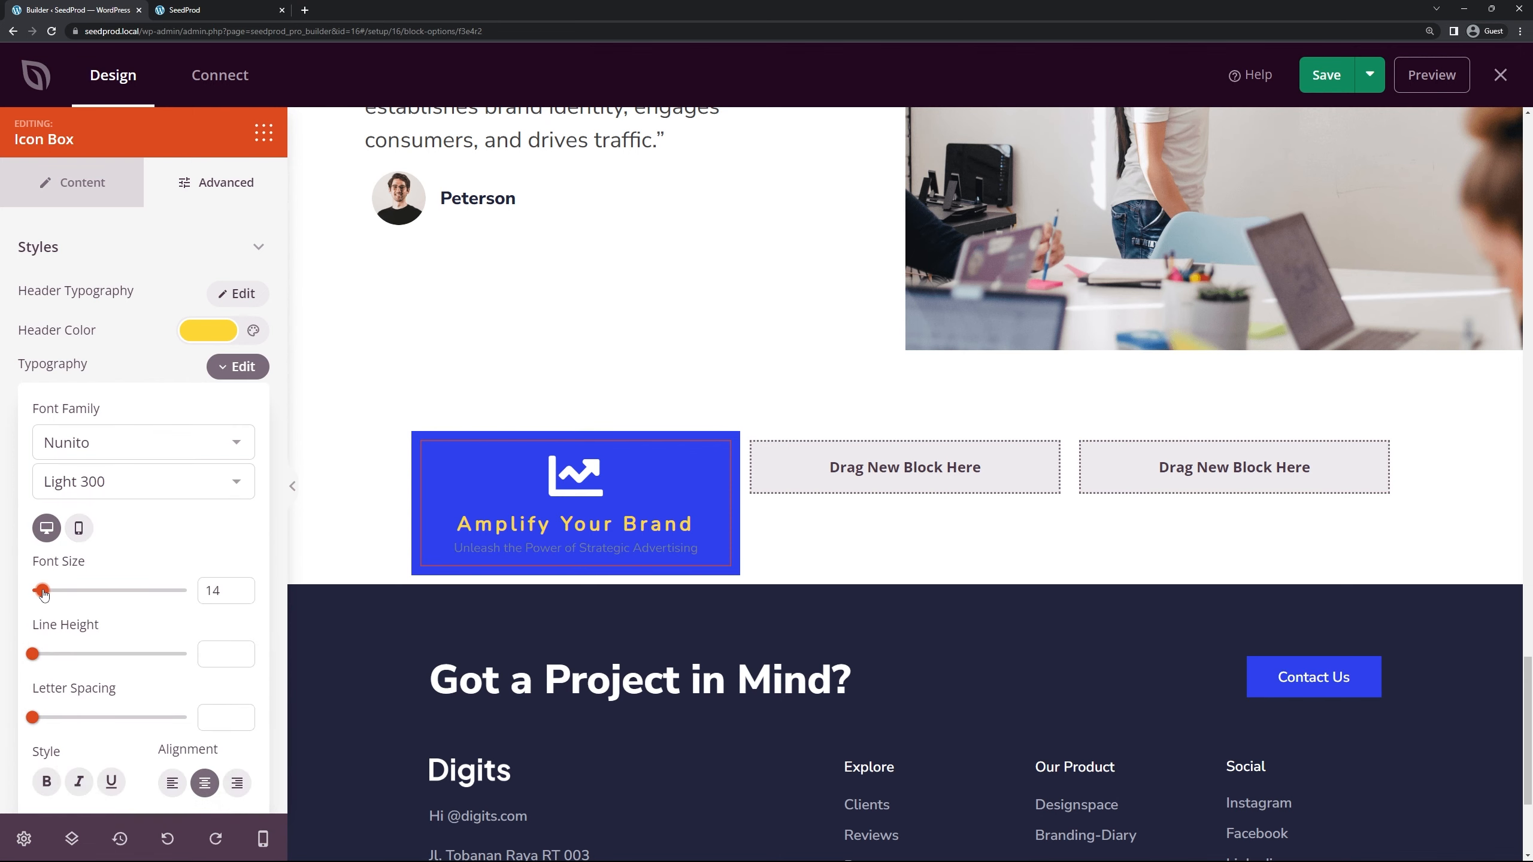
pyautogui.scroll(-2, 44, 594)
pyautogui.click(222, 778)
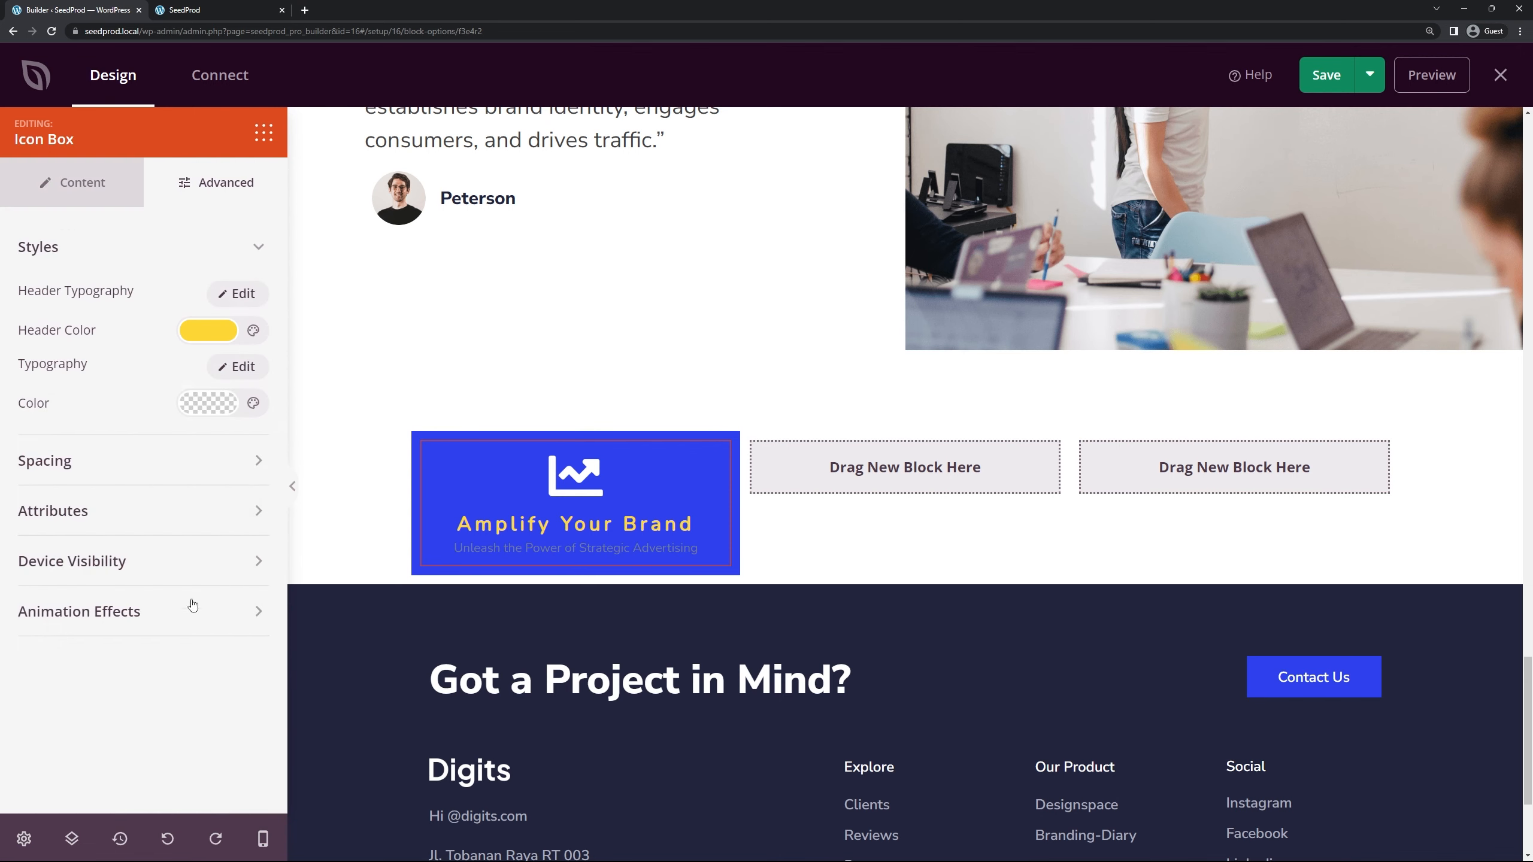
# Step: Set the Icon Box's description color to #F4F5FF from the global theme colors and collapse its style options
pyautogui.click(209, 403)
pyautogui.click(54, 506)
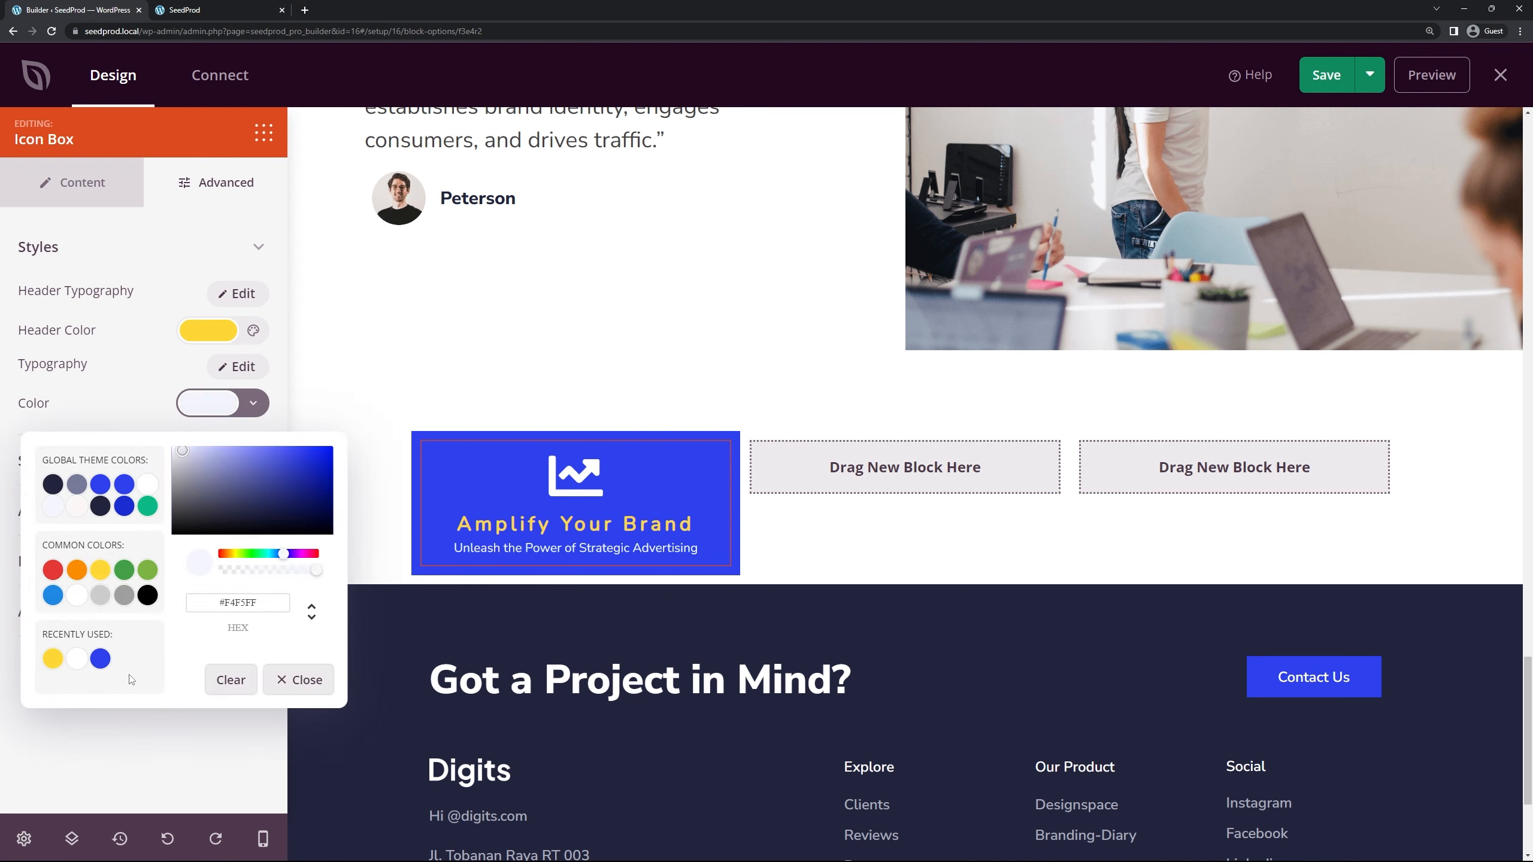
pyautogui.click(166, 763)
pyautogui.click(121, 247)
# Step: Review the Icon Box's spacing, attributes, device visibility and animation effects options, switching Hide on Desktop on and back off
pyautogui.click(161, 299)
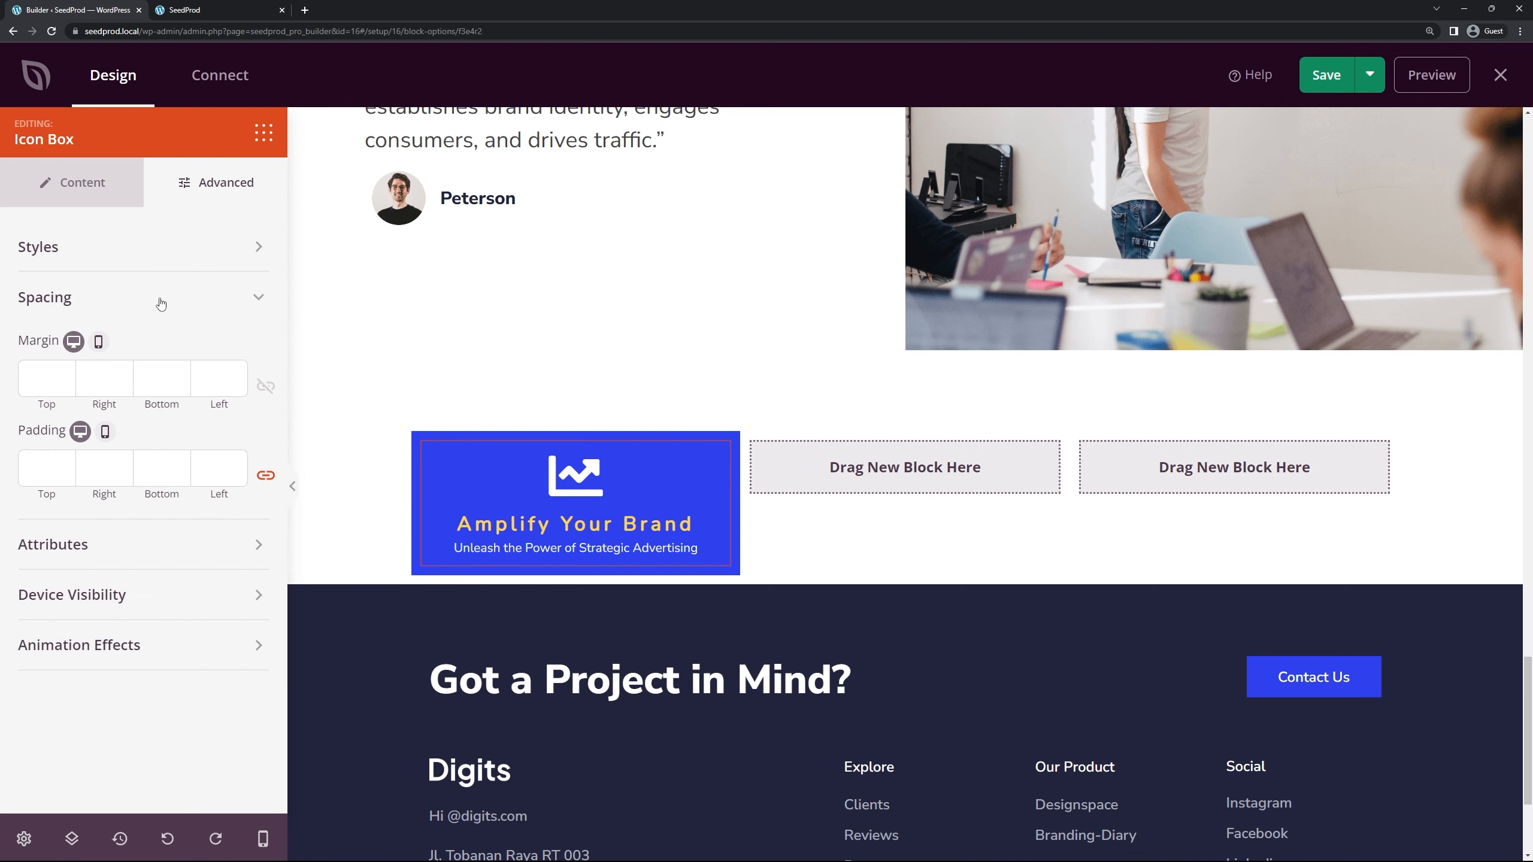
pyautogui.click(161, 300)
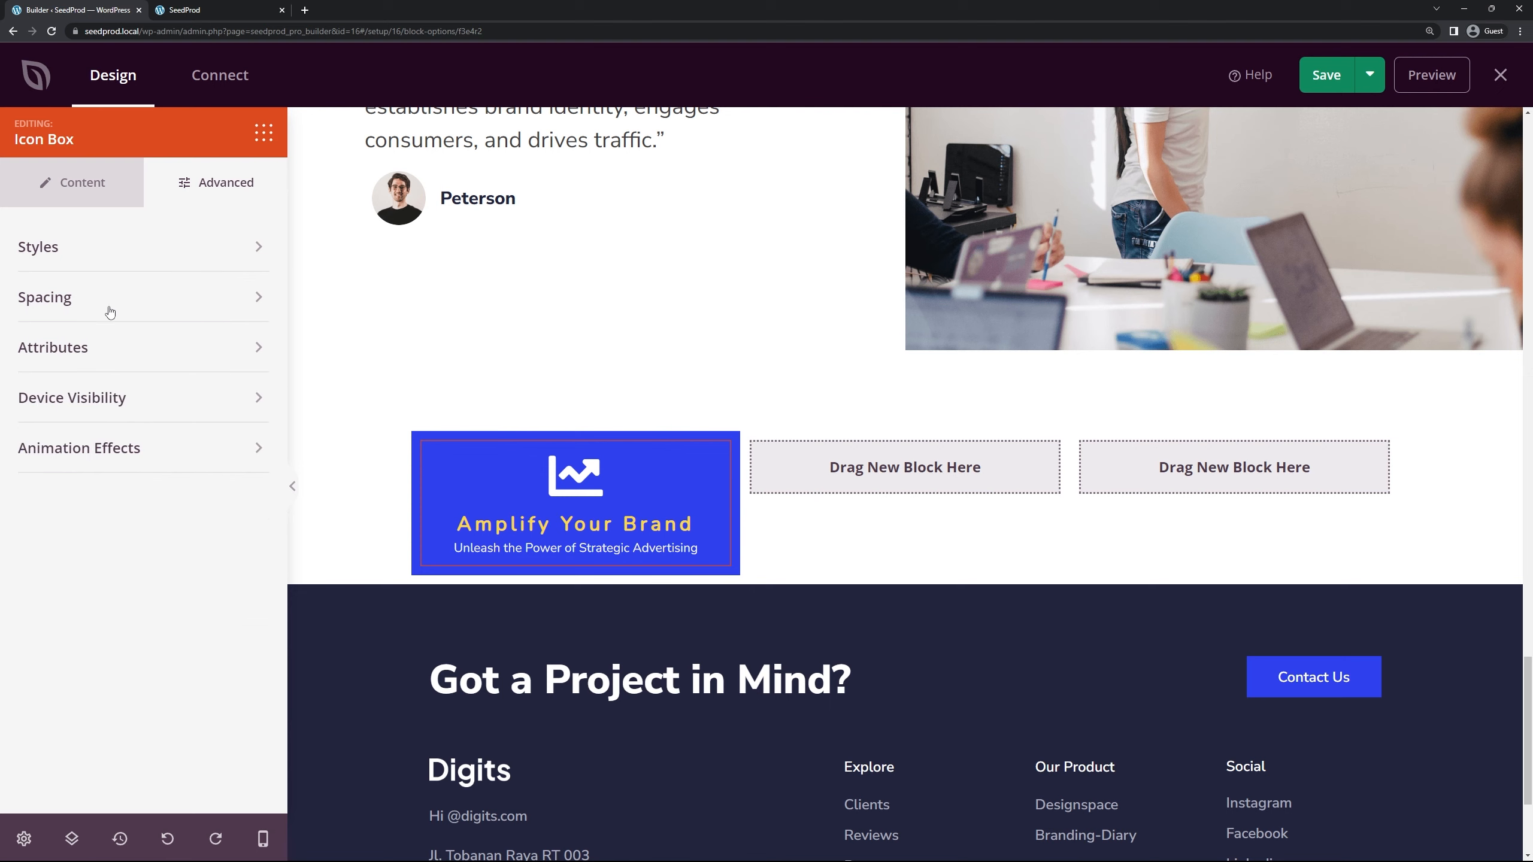
pyautogui.click(121, 348)
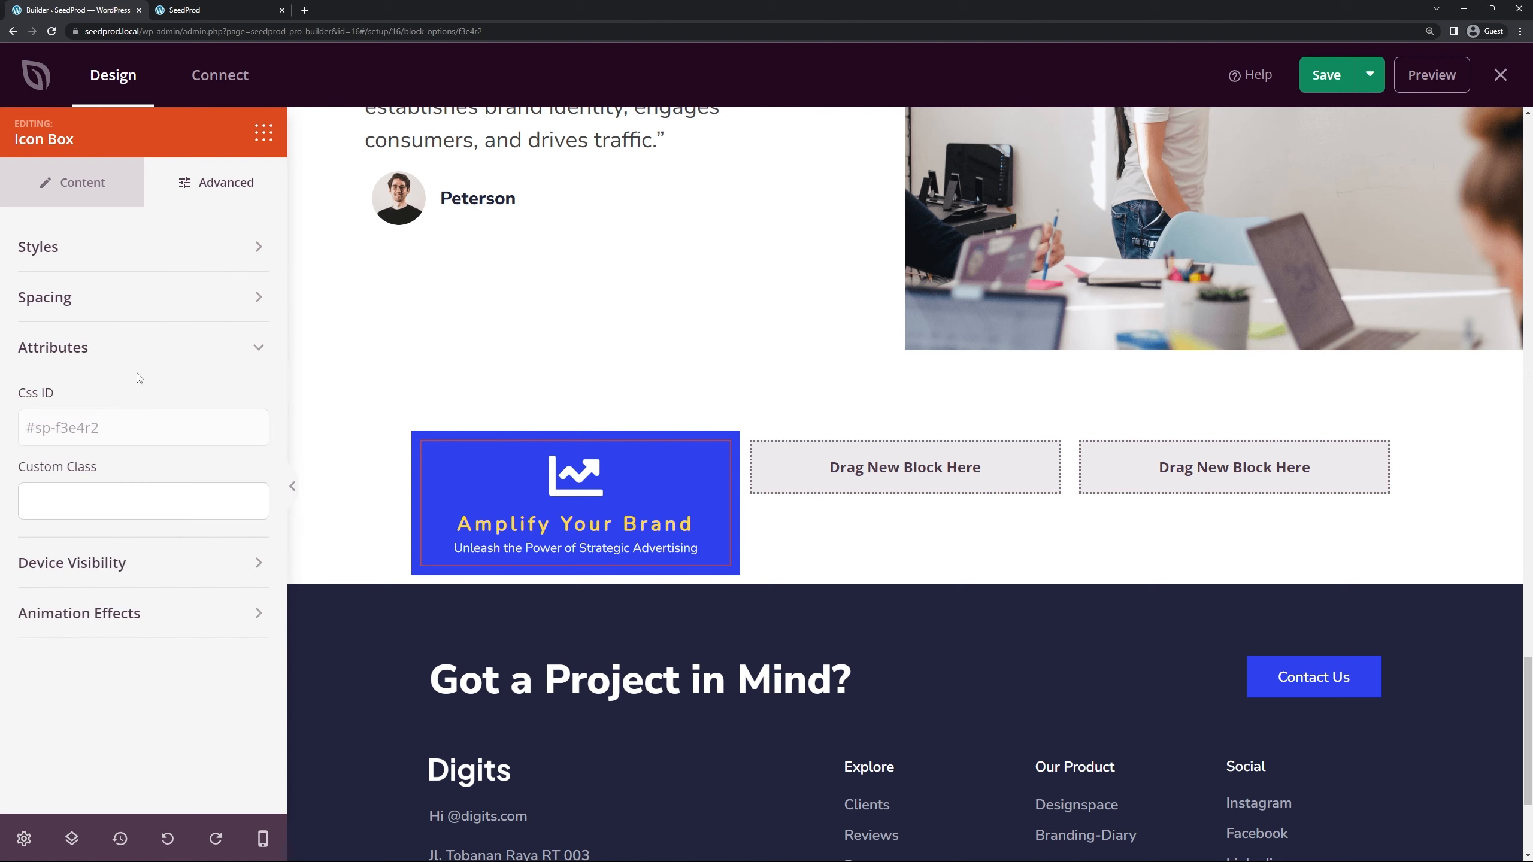
pyautogui.click(216, 355)
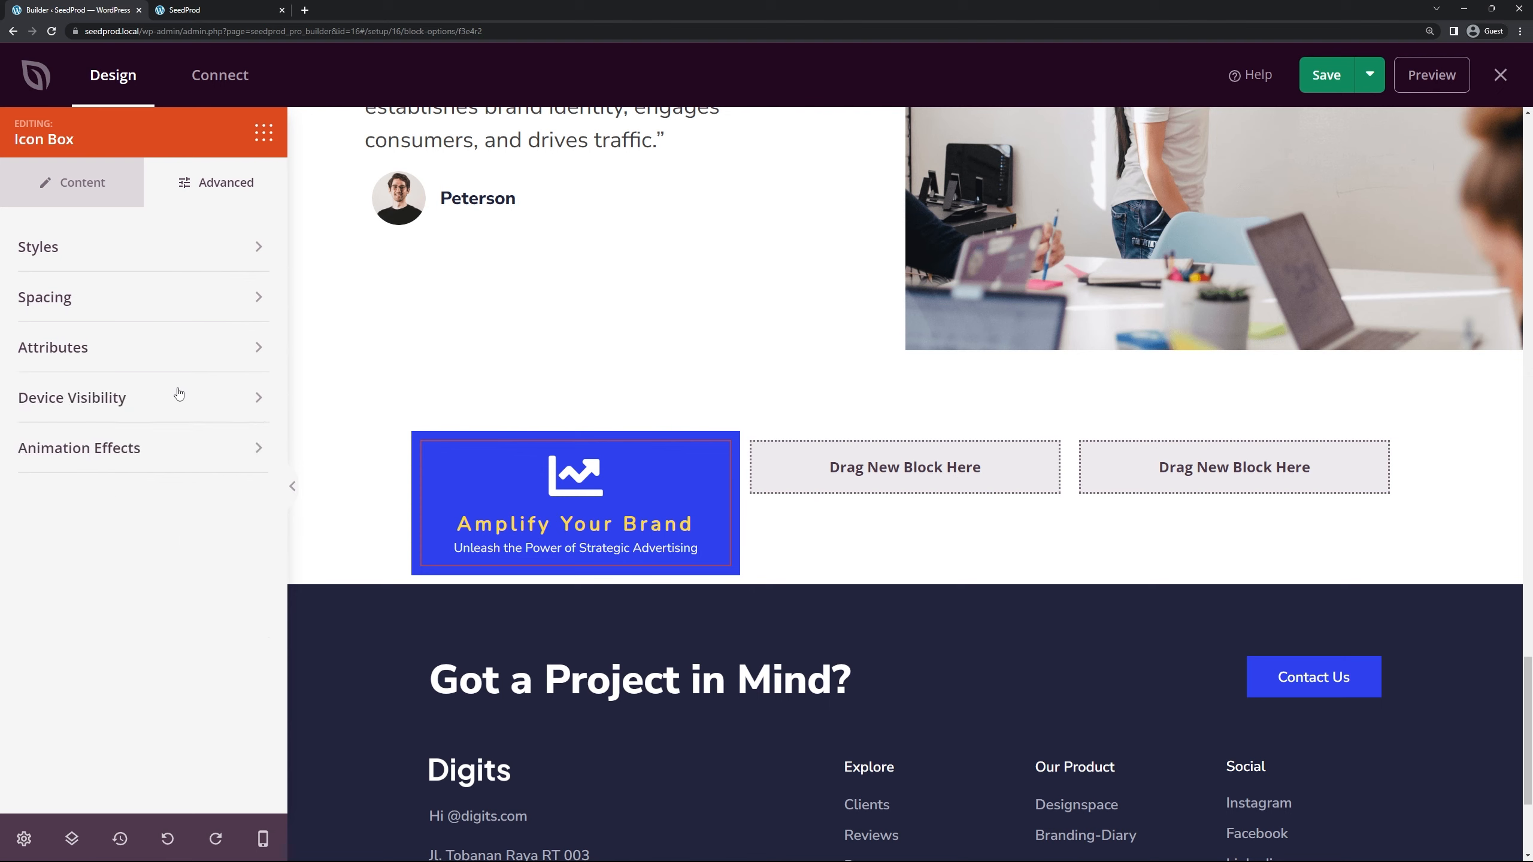
pyautogui.click(176, 400)
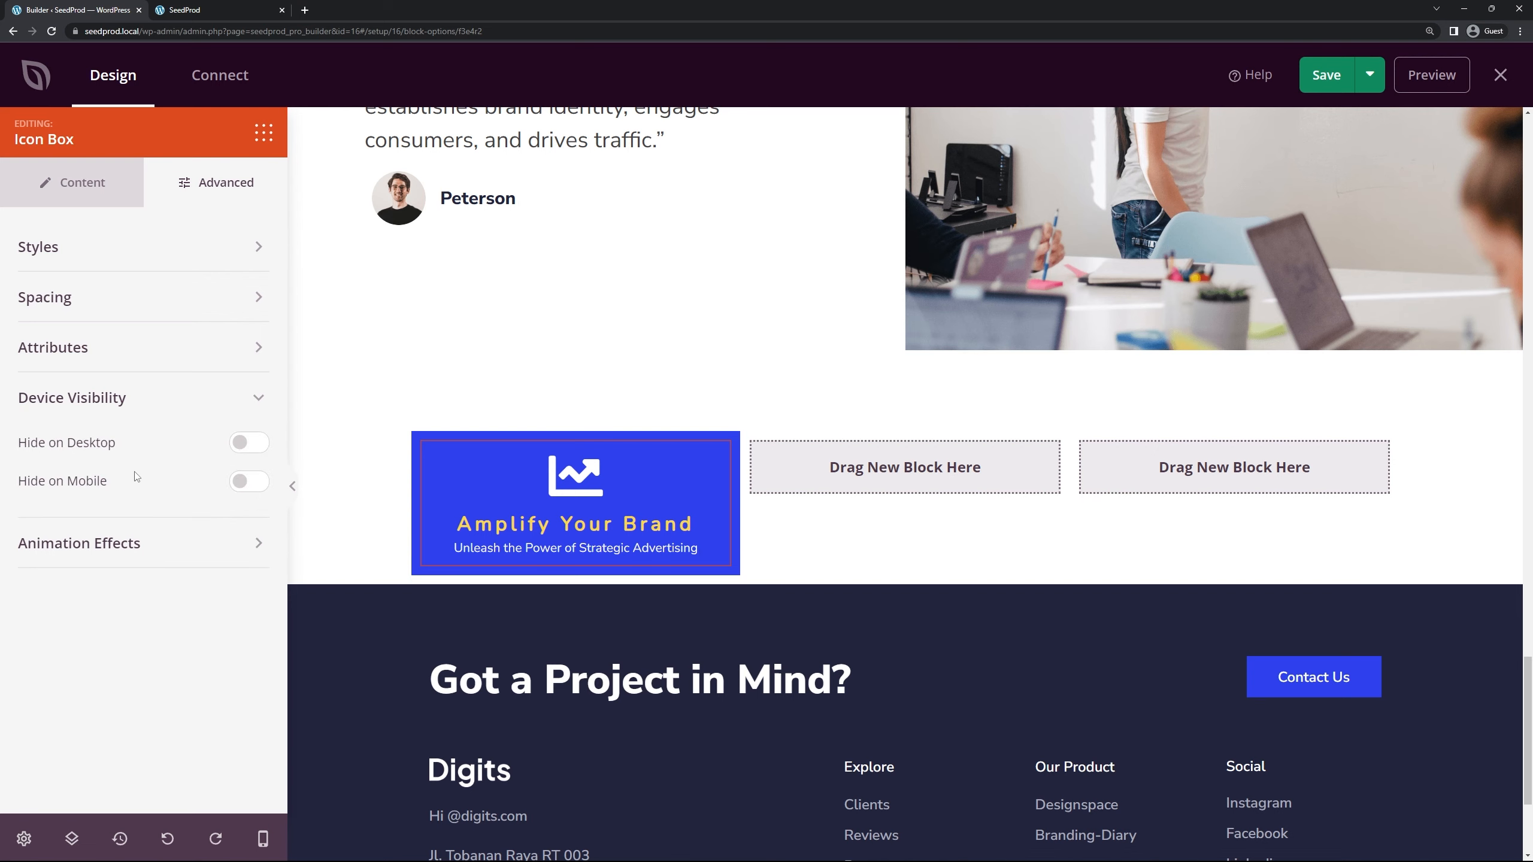
pyautogui.click(241, 443)
pyautogui.click(248, 442)
pyautogui.click(108, 413)
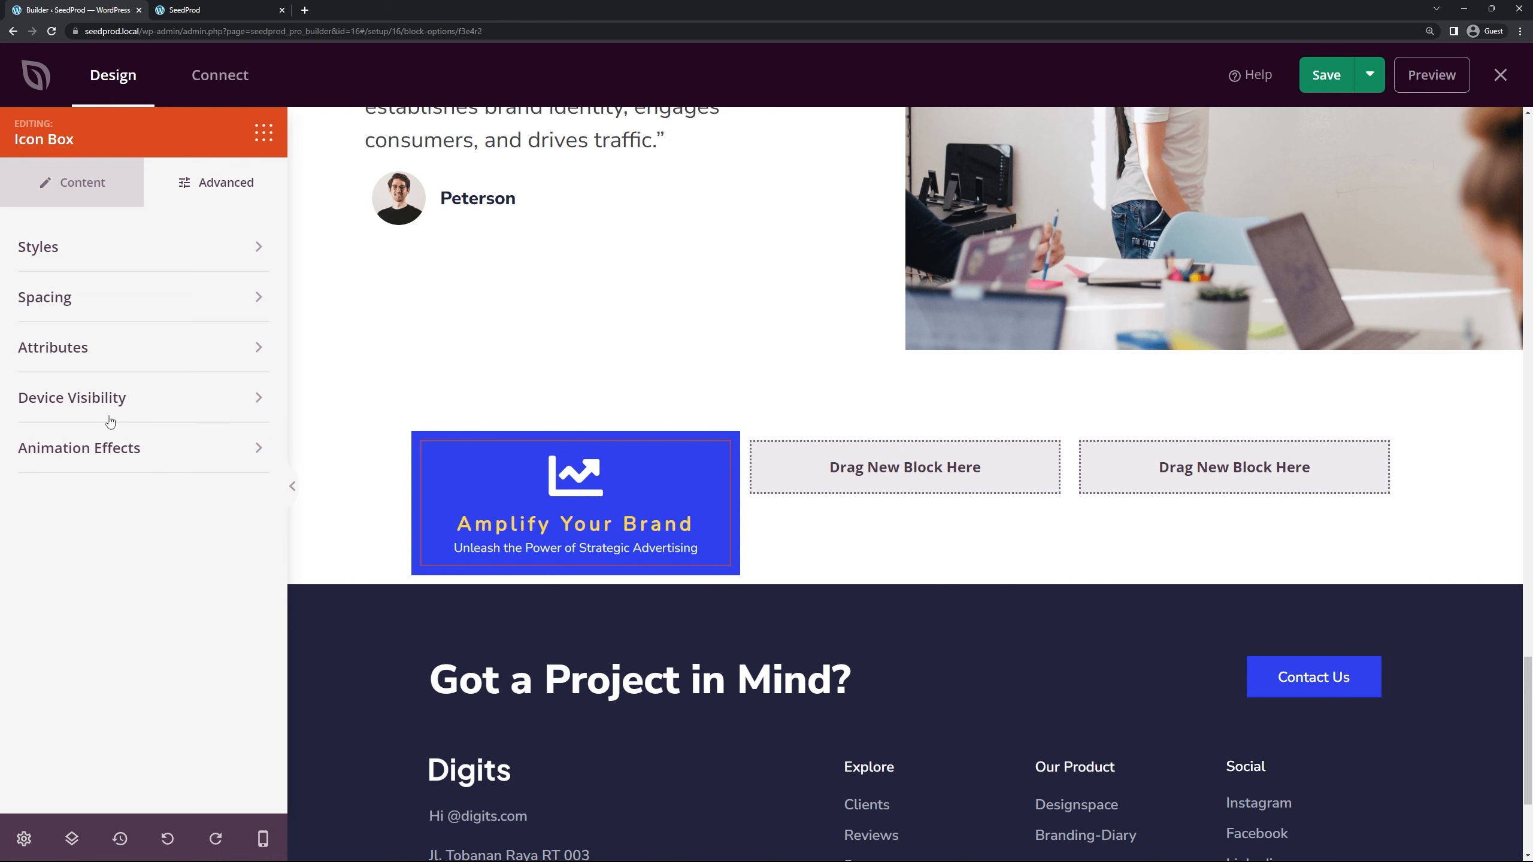
pyautogui.click(152, 454)
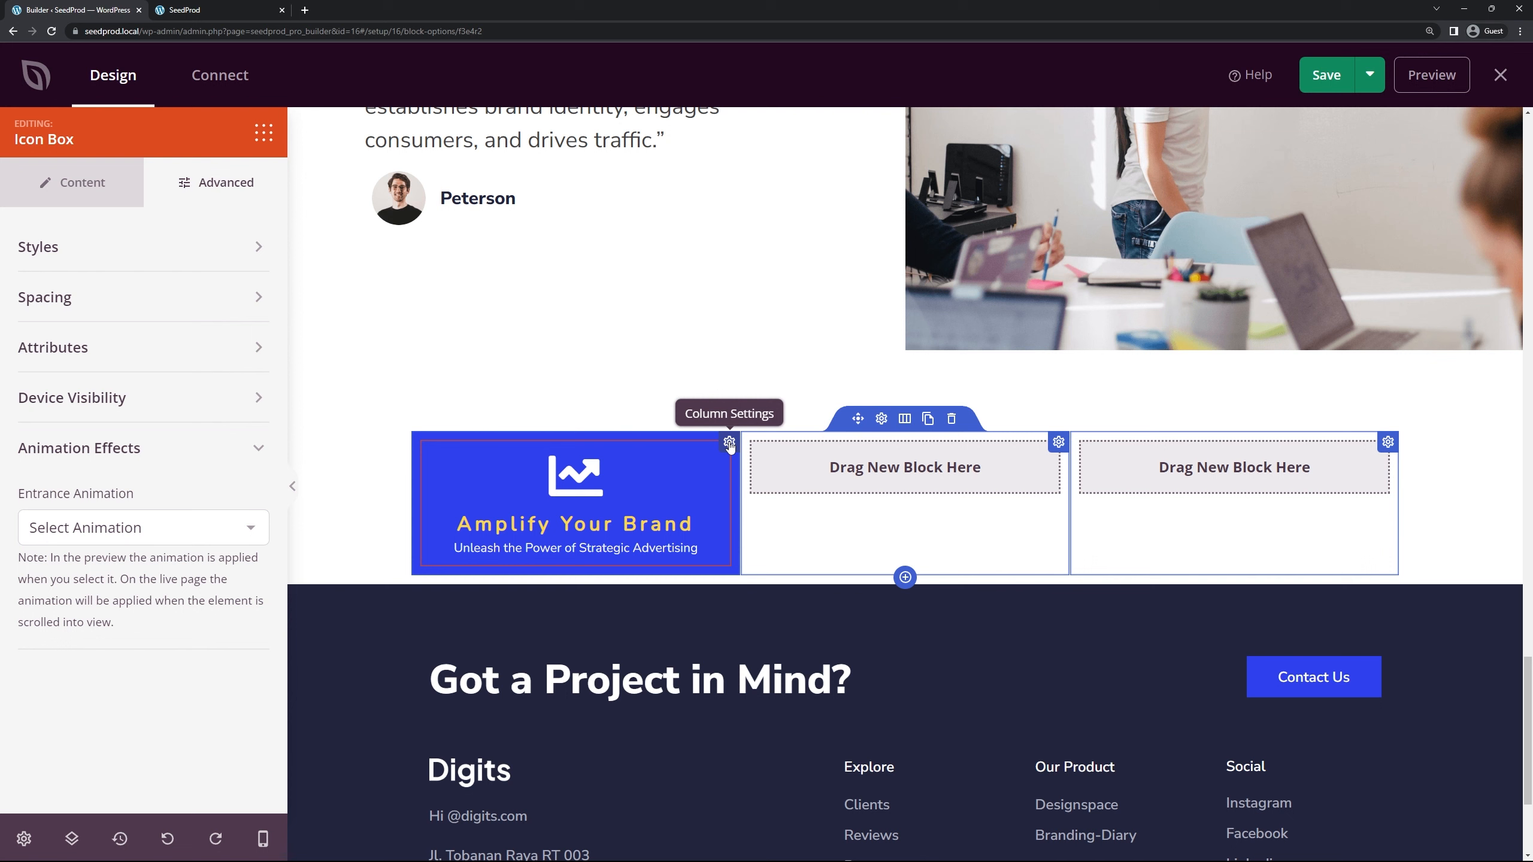
# Step: Apply the Fade In entrance animation to the column containing the Icon Box and collapse its animation options
pyautogui.click(730, 443)
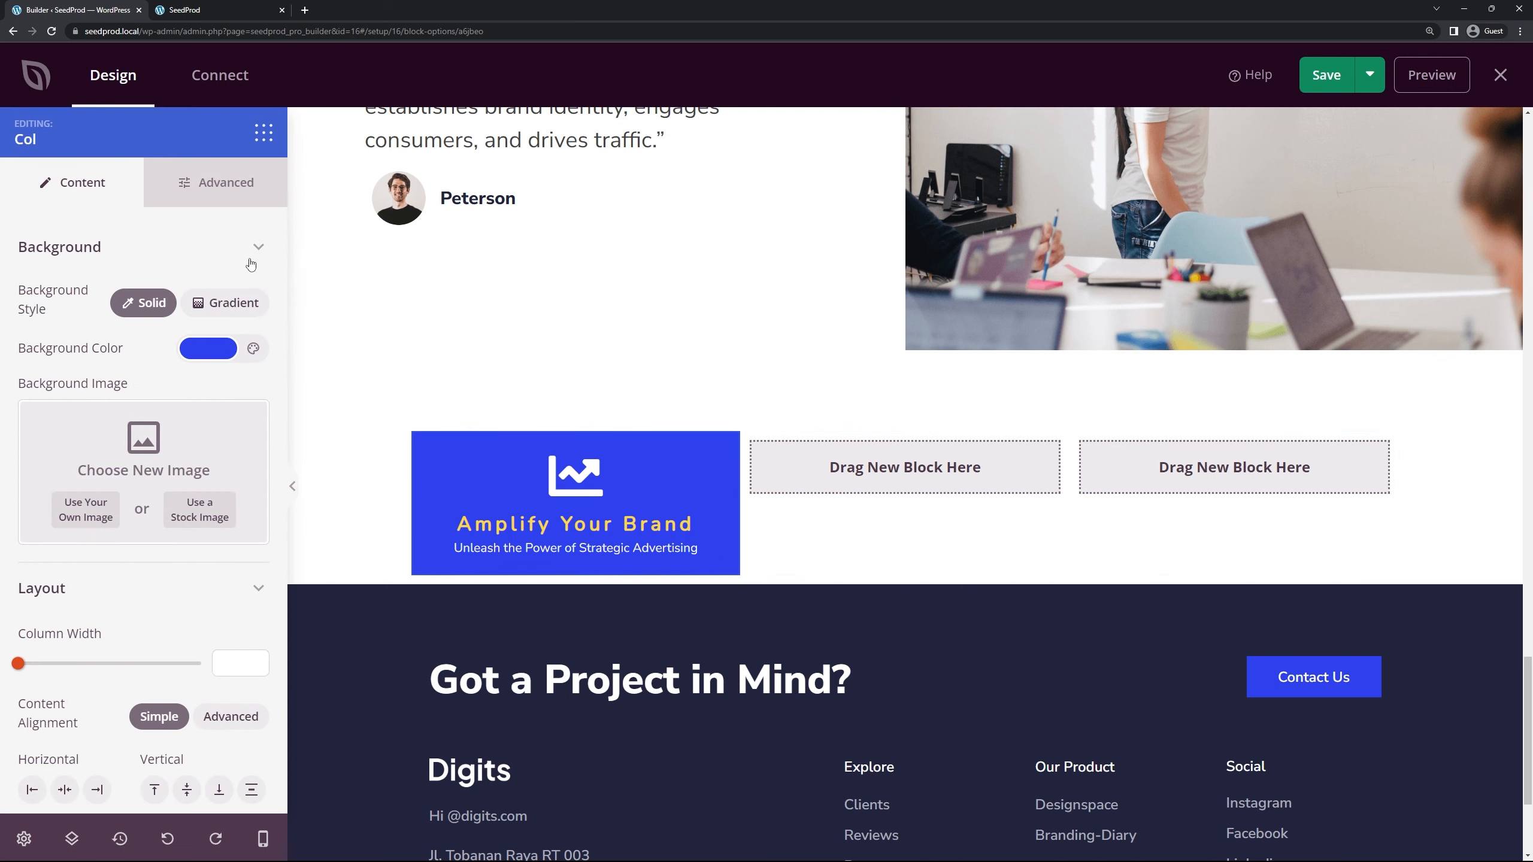
pyautogui.click(205, 196)
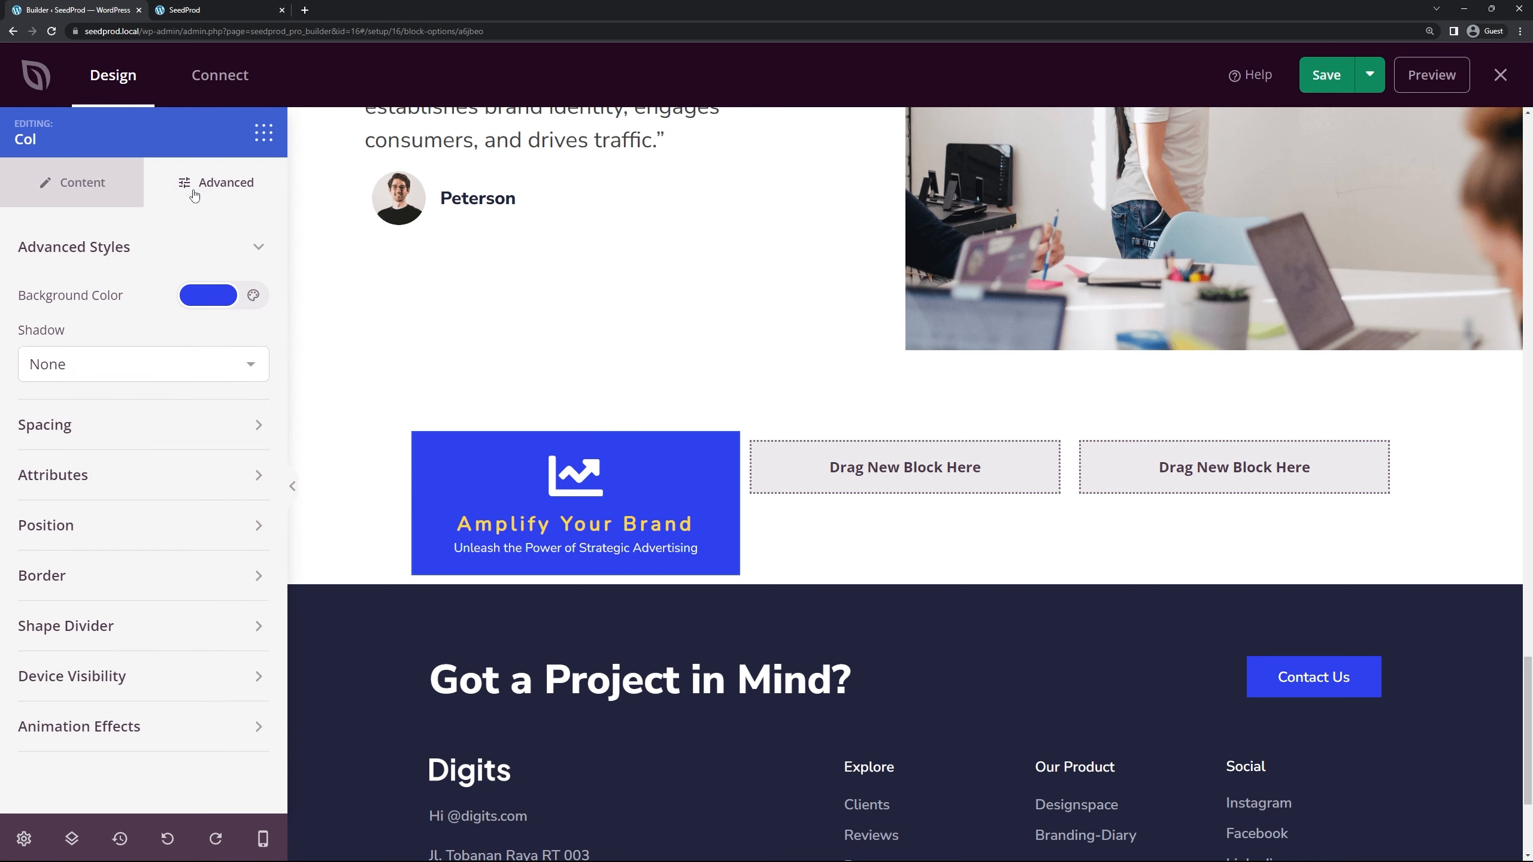
pyautogui.click(161, 730)
pyautogui.scroll(-2, 189, 730)
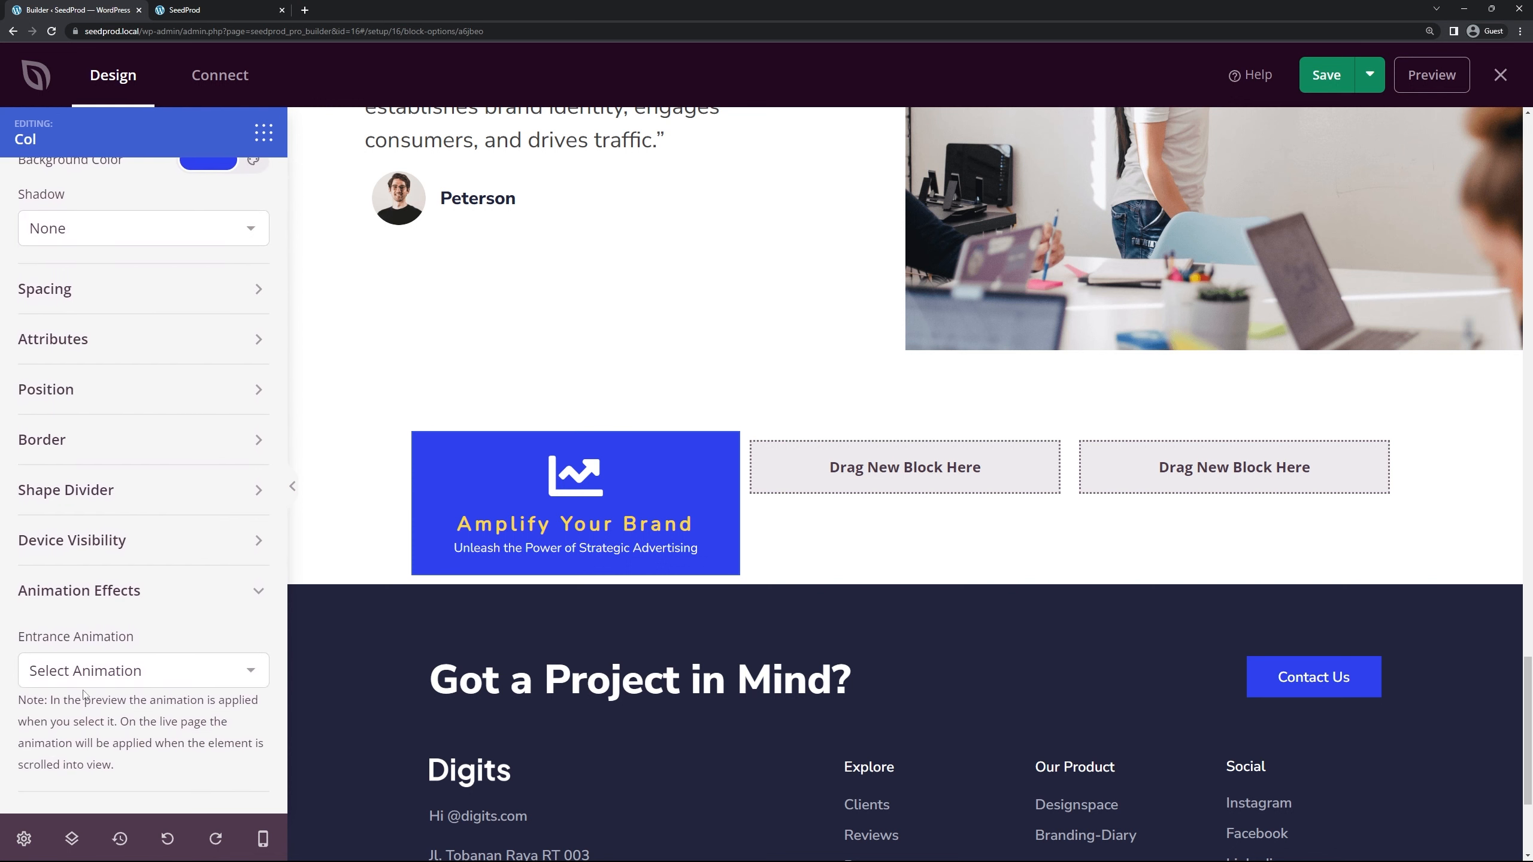
pyautogui.click(127, 672)
pyautogui.scroll(-2, 133, 516)
pyautogui.scroll(2, 133, 517)
pyautogui.scroll(-10, 138, 517)
pyautogui.scroll(8, 144, 519)
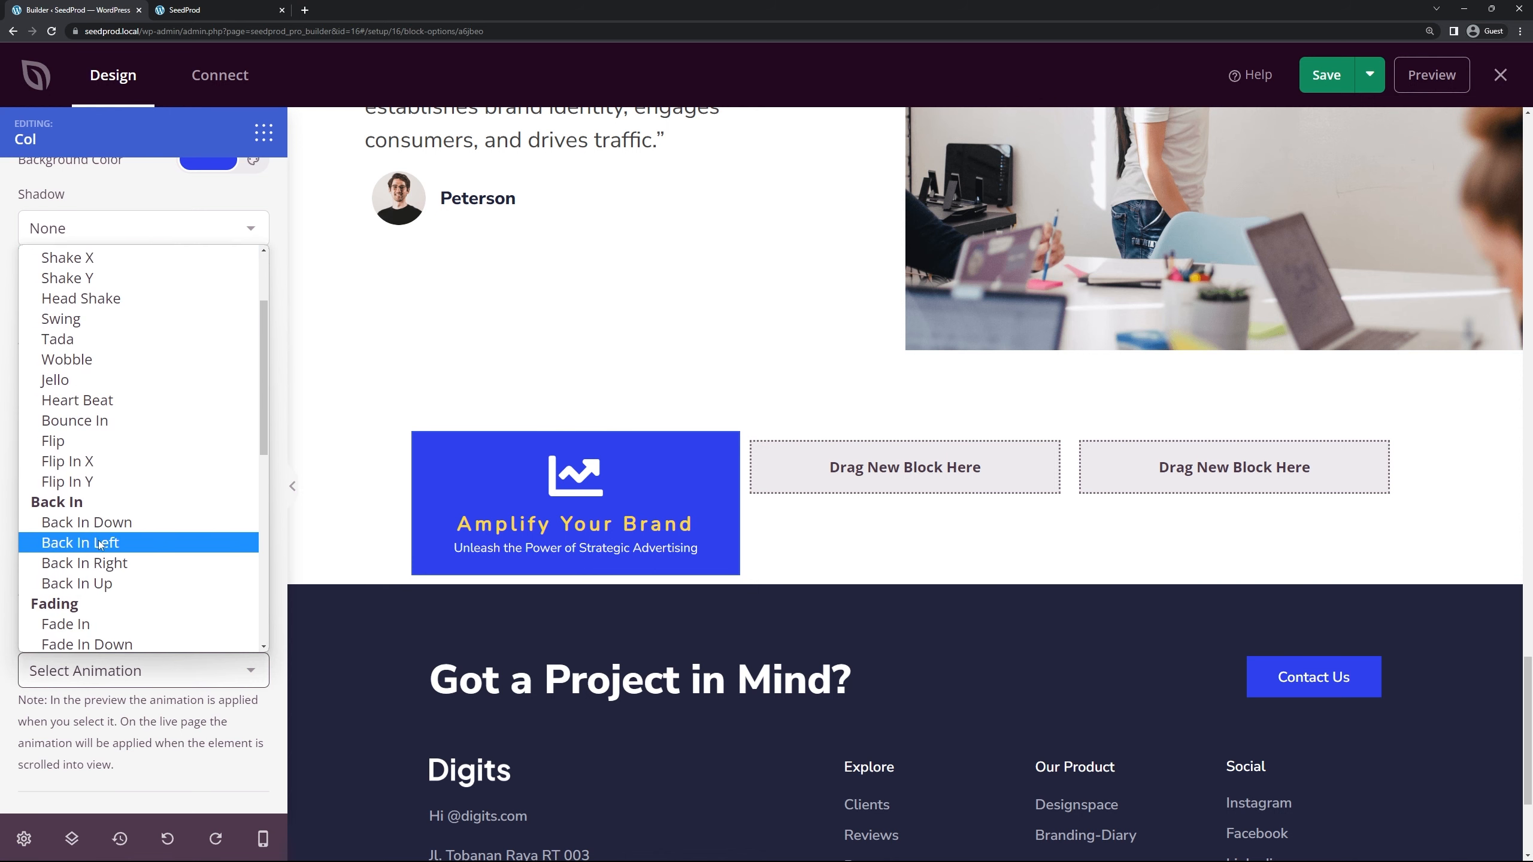
pyautogui.scroll(-2, 96, 534)
pyautogui.click(89, 506)
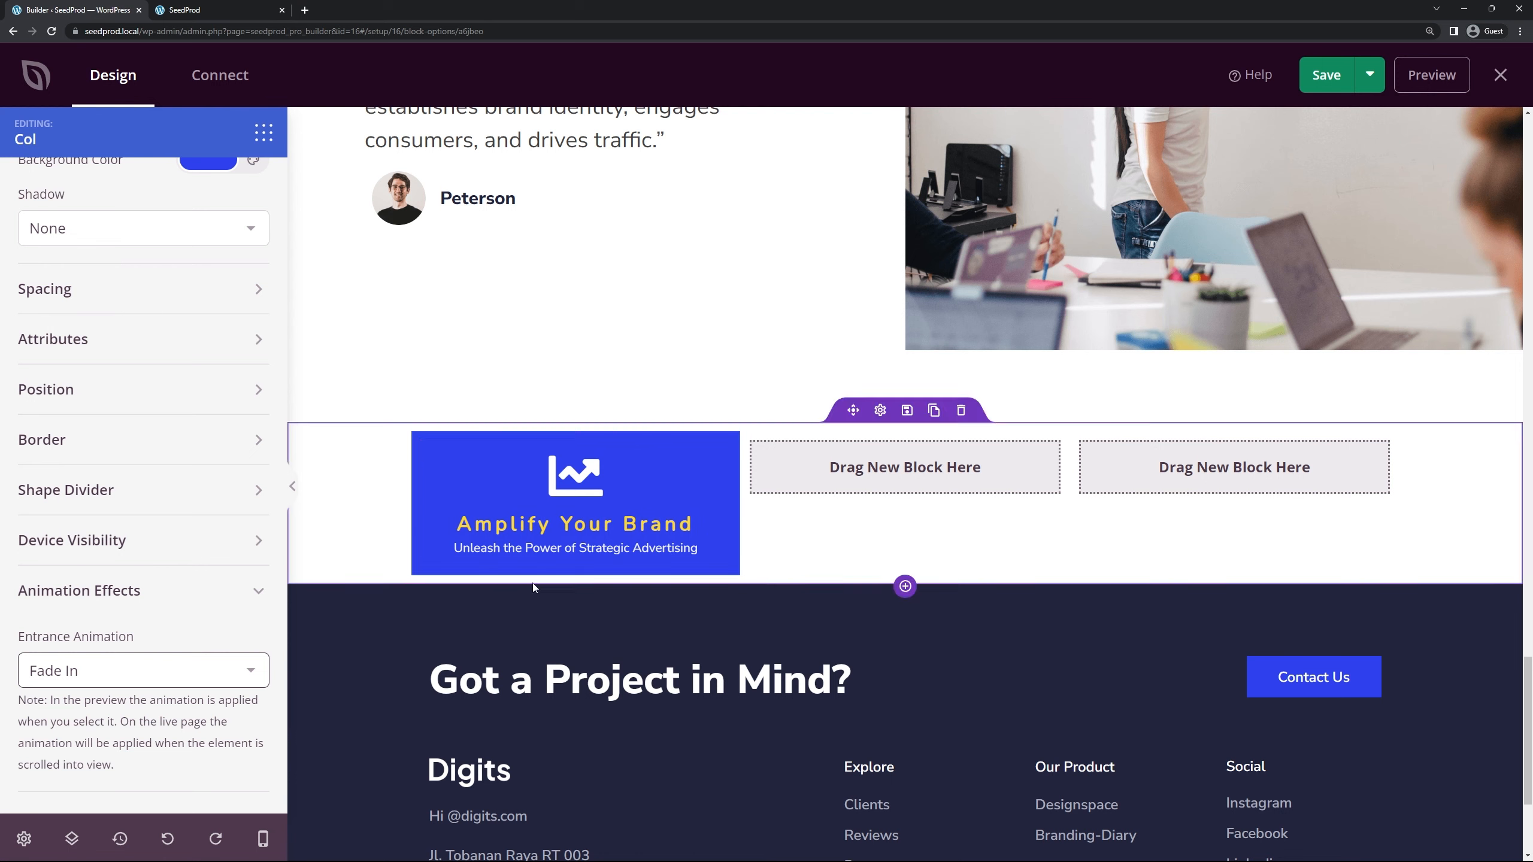
pyautogui.click(216, 599)
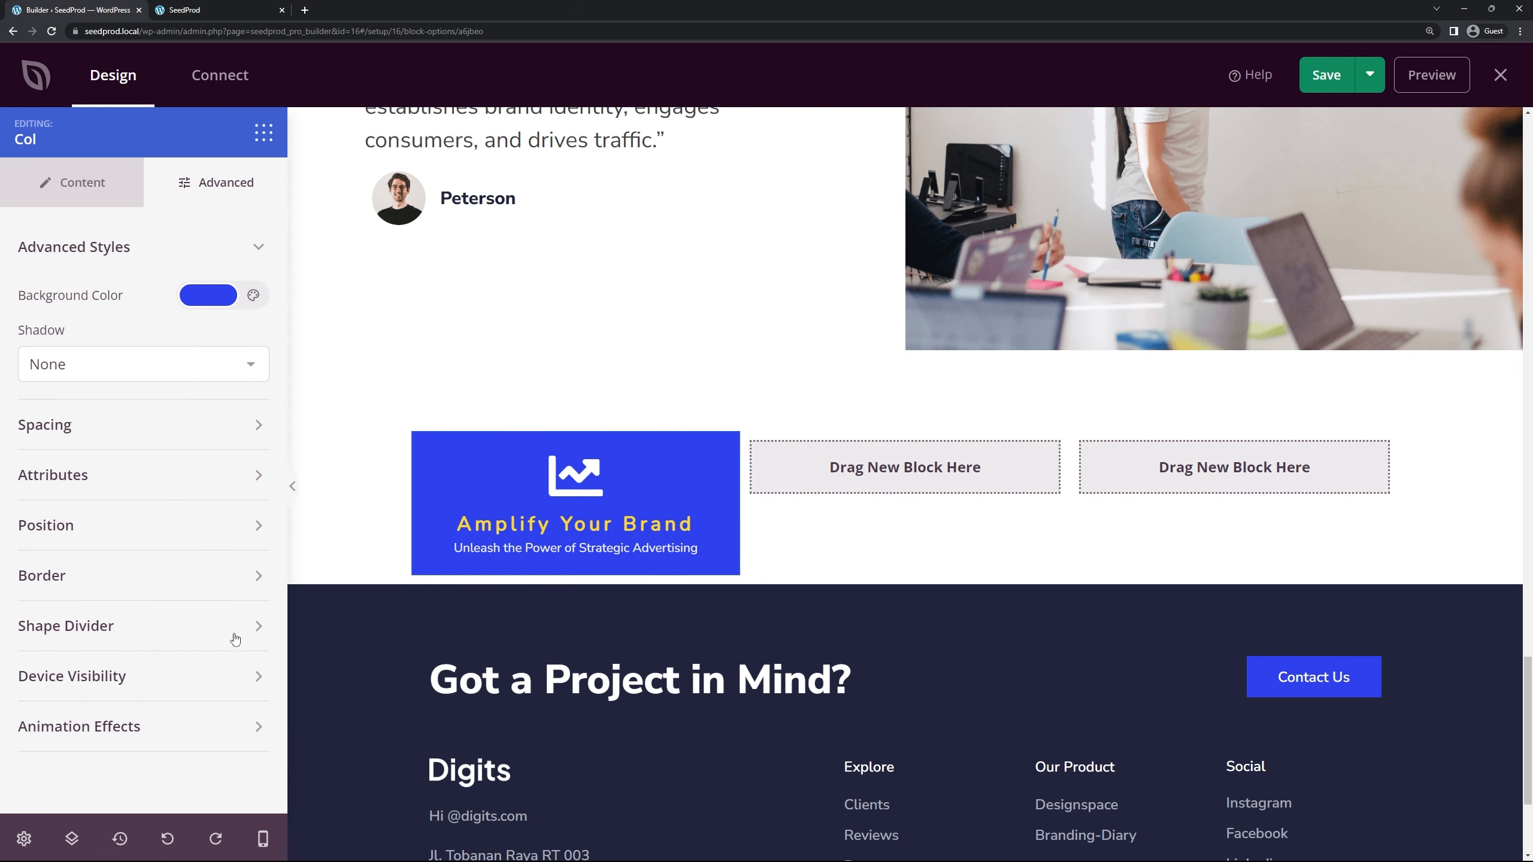
# Step: Add a Fan Opacity shape divider to the top of the Icon Box column
pyautogui.click(151, 634)
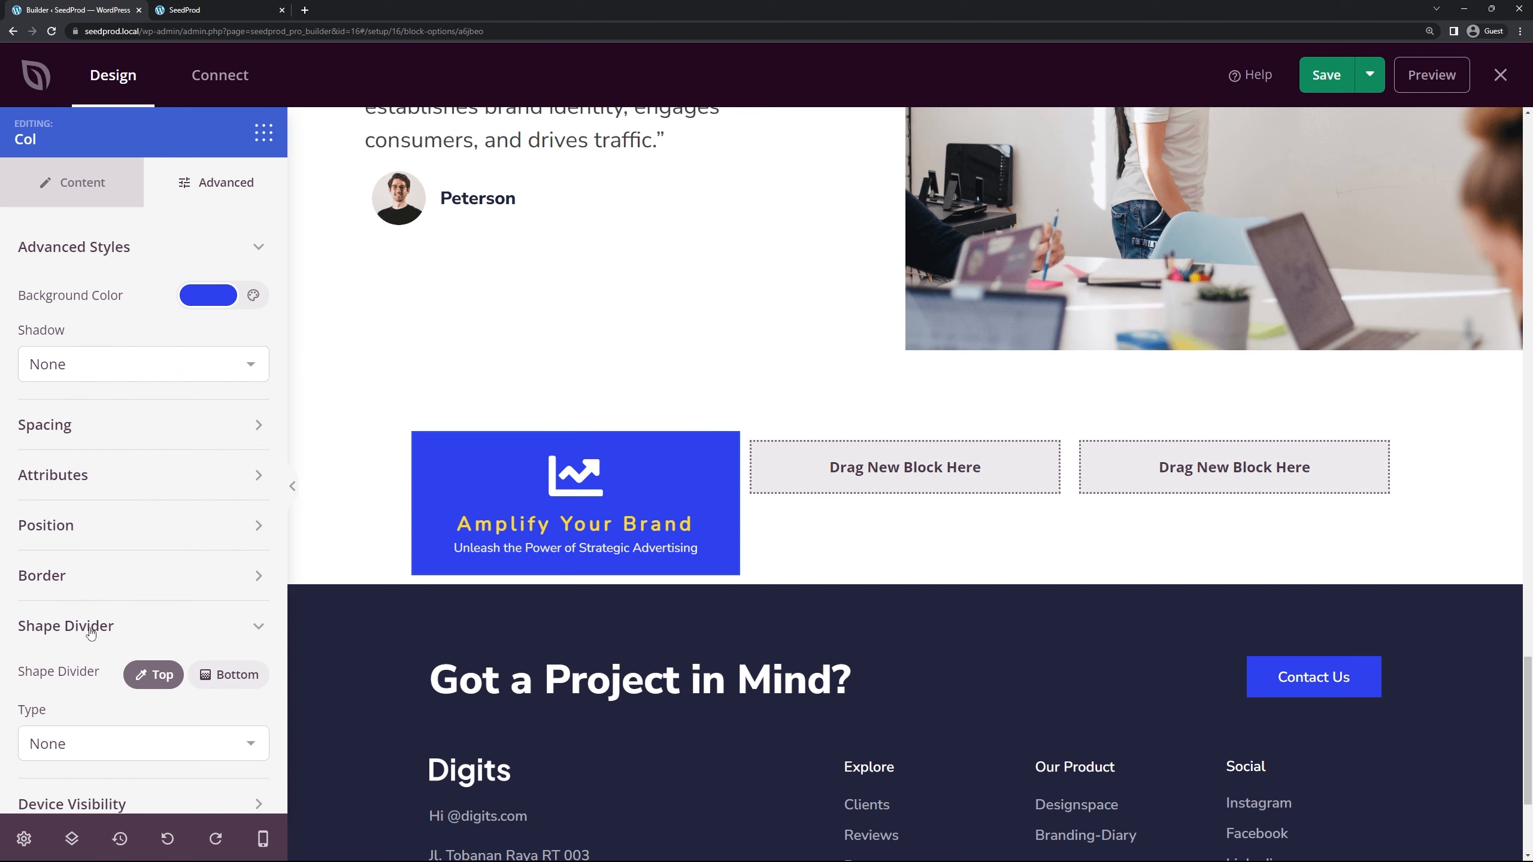
pyautogui.scroll(-1, 42, 613)
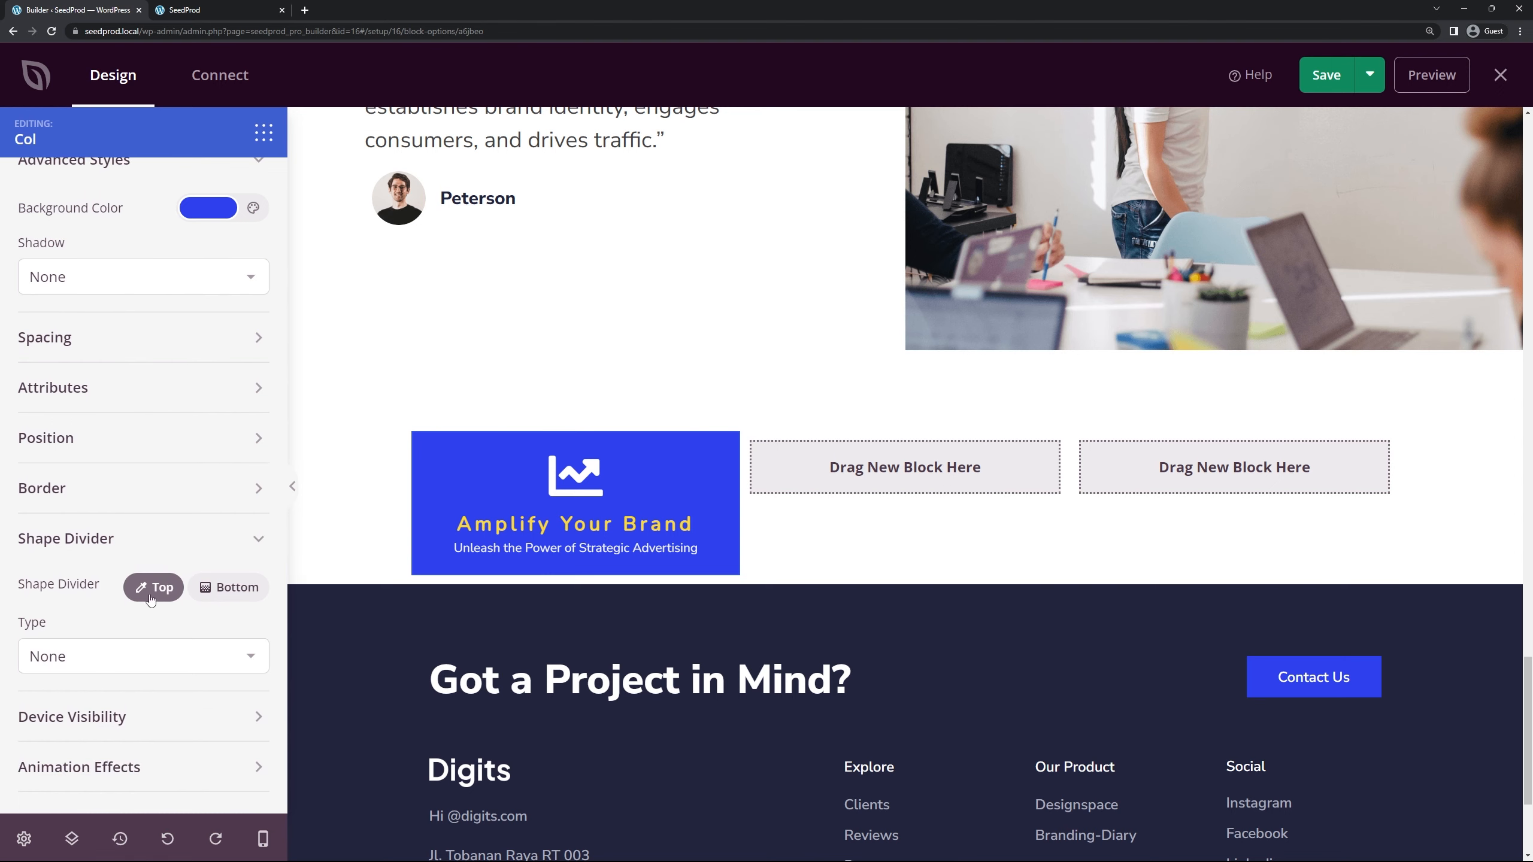
pyautogui.click(145, 657)
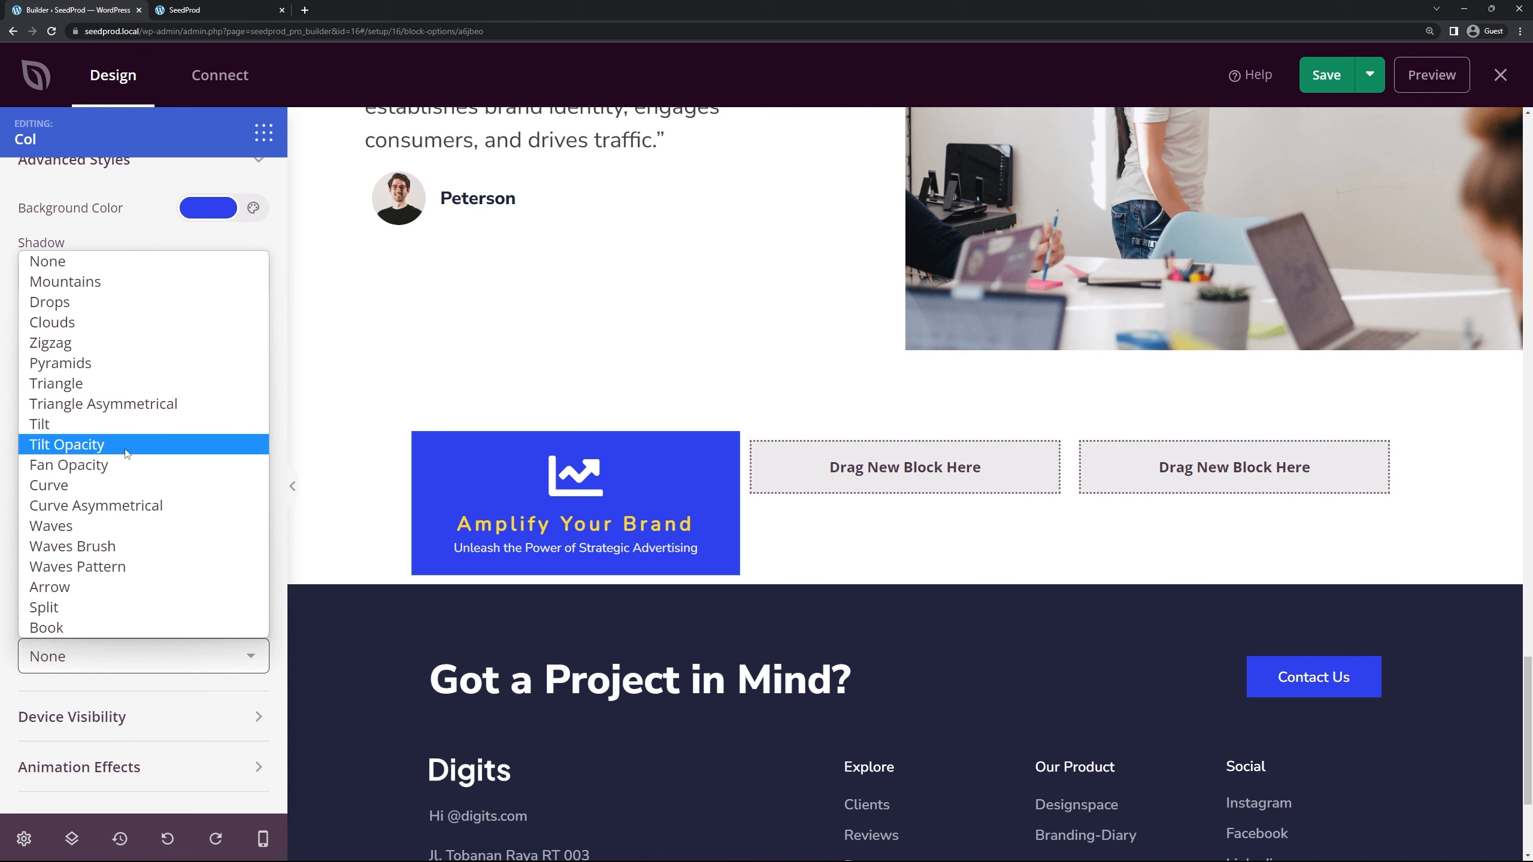
pyautogui.click(111, 465)
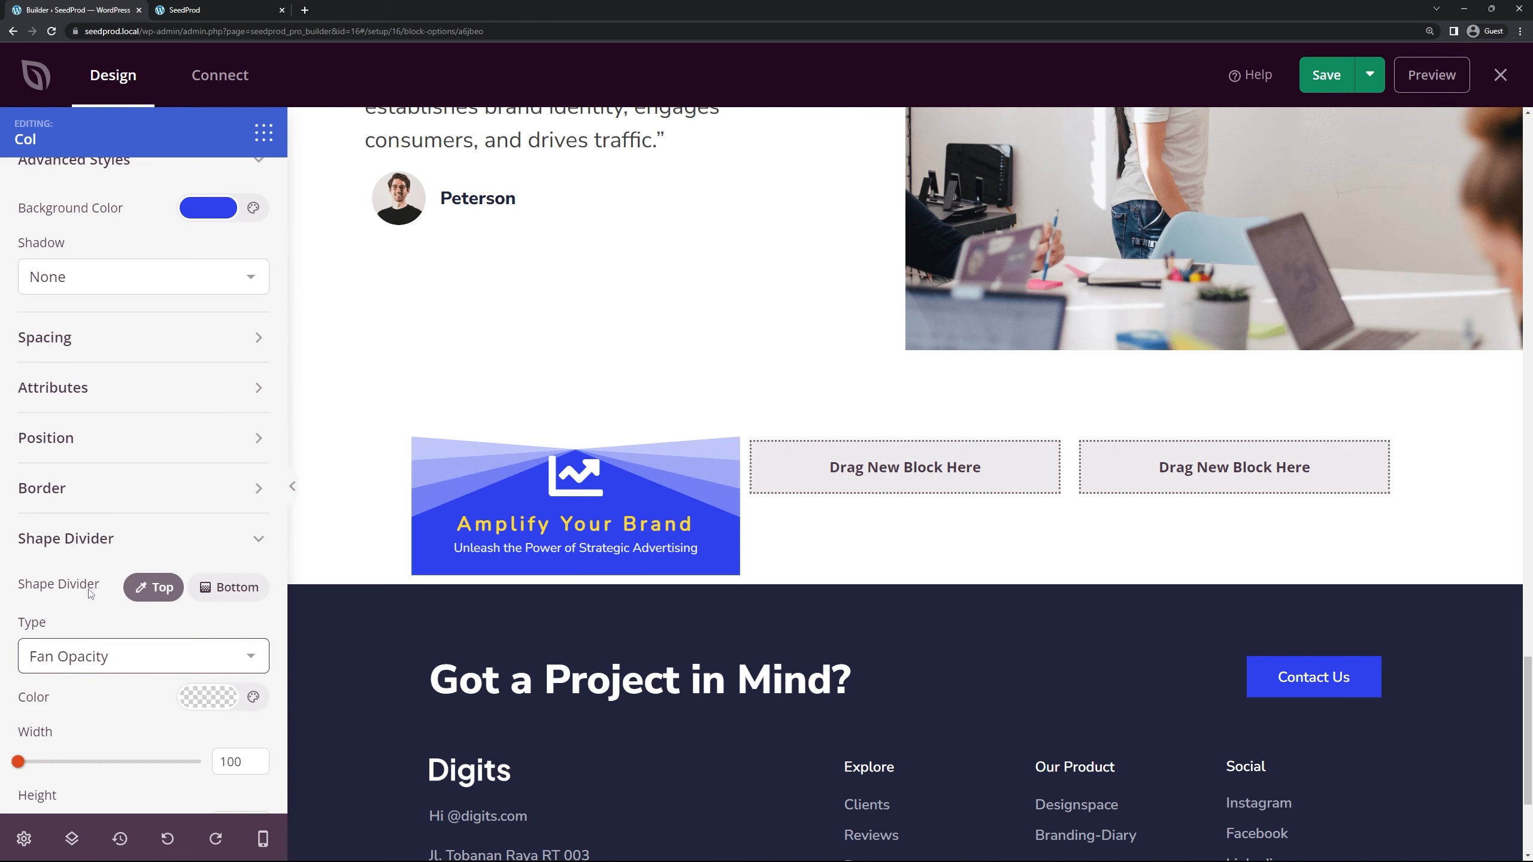
# Step: Set the Icon Box column's shape divider color to #1A2DD2 from the global theme colors, after trying #2E41EE
pyautogui.scroll(-2, 91, 590)
pyautogui.click(193, 579)
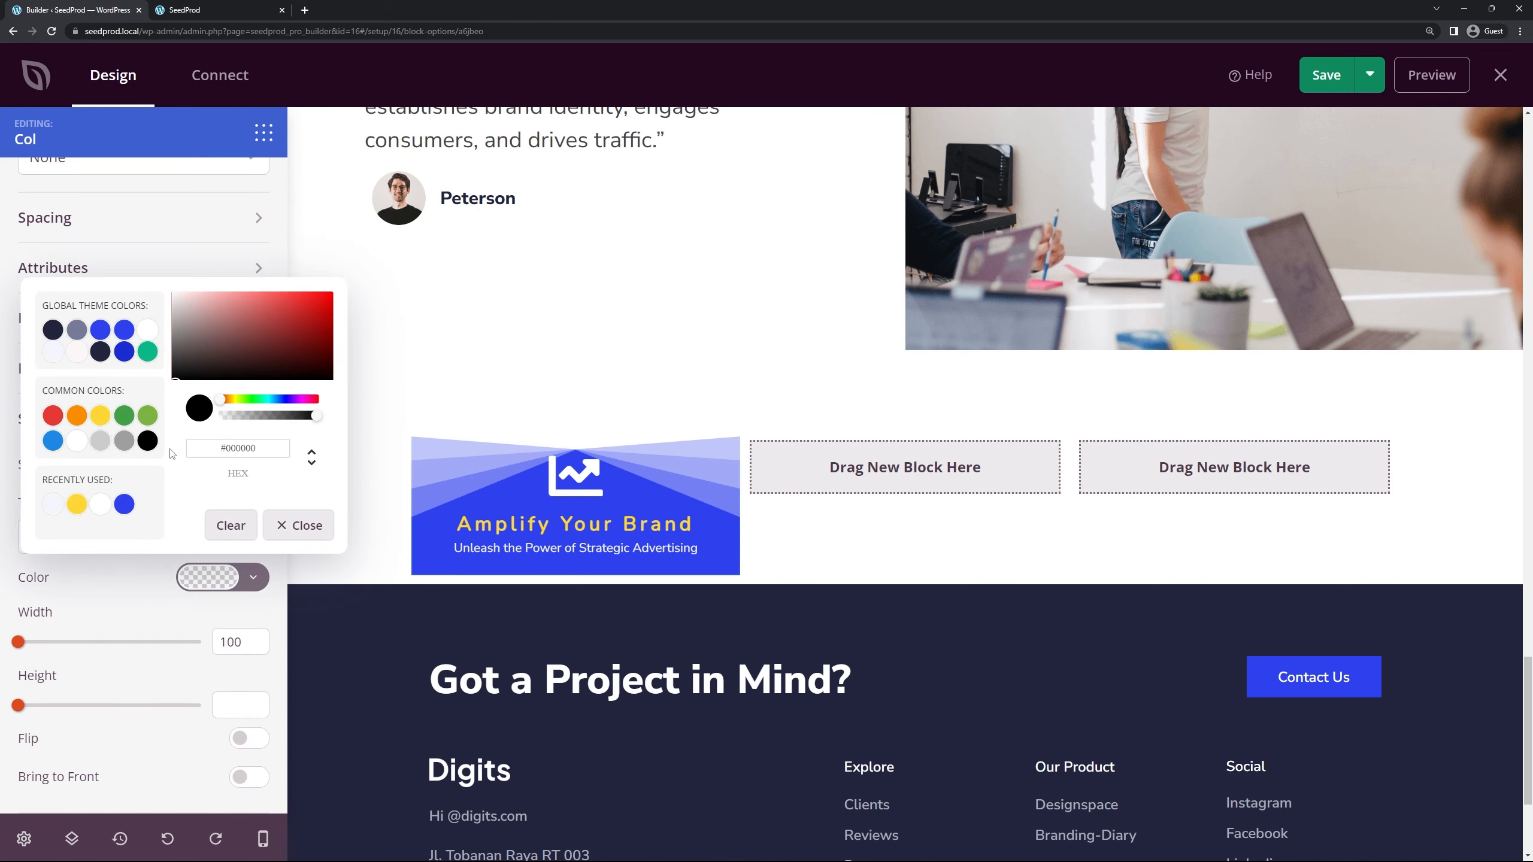
pyautogui.click(127, 333)
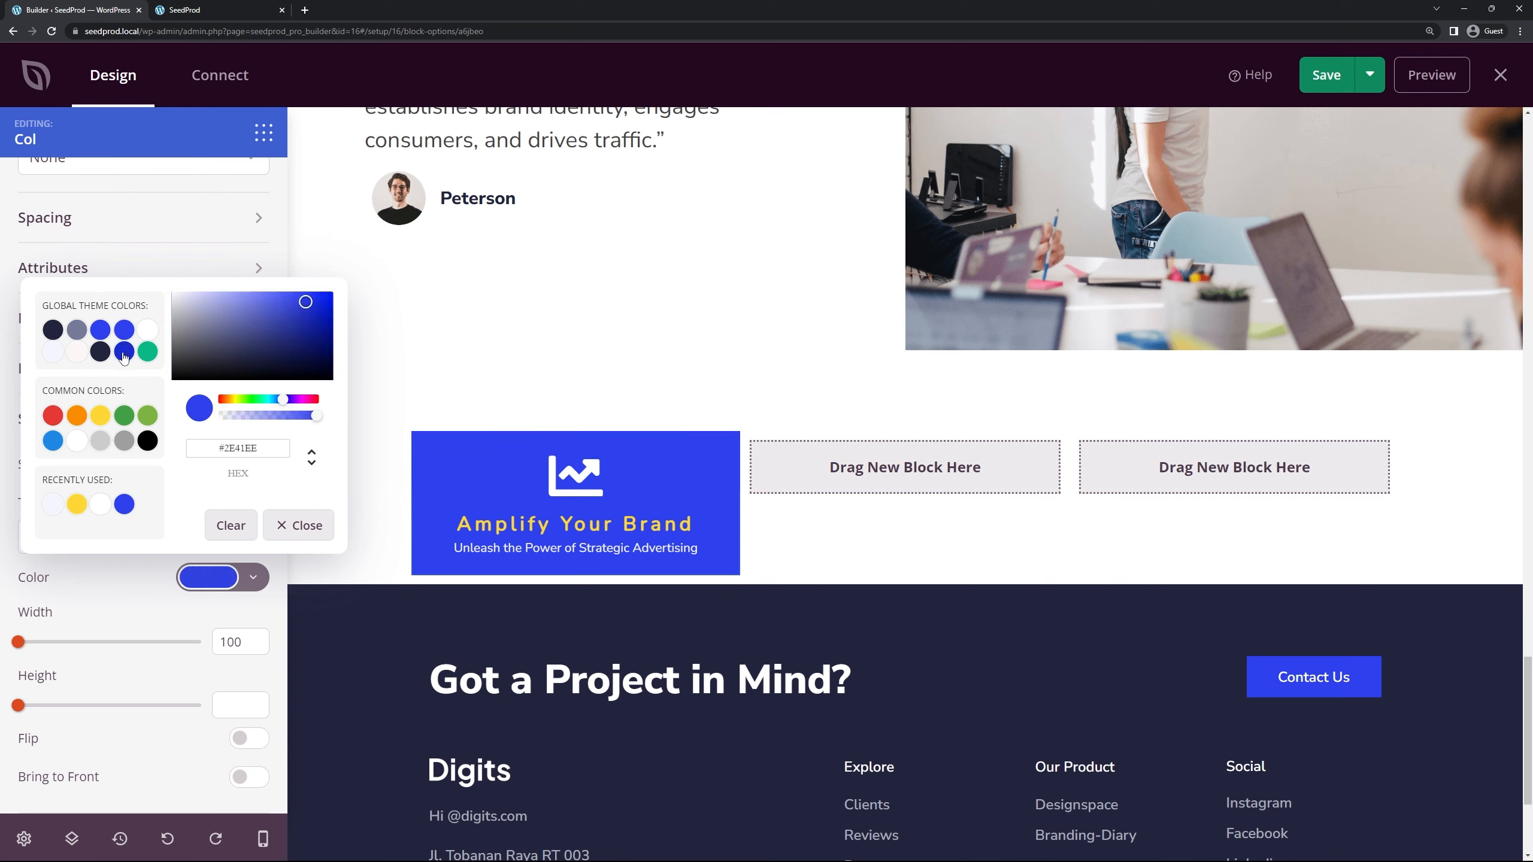
pyautogui.click(125, 353)
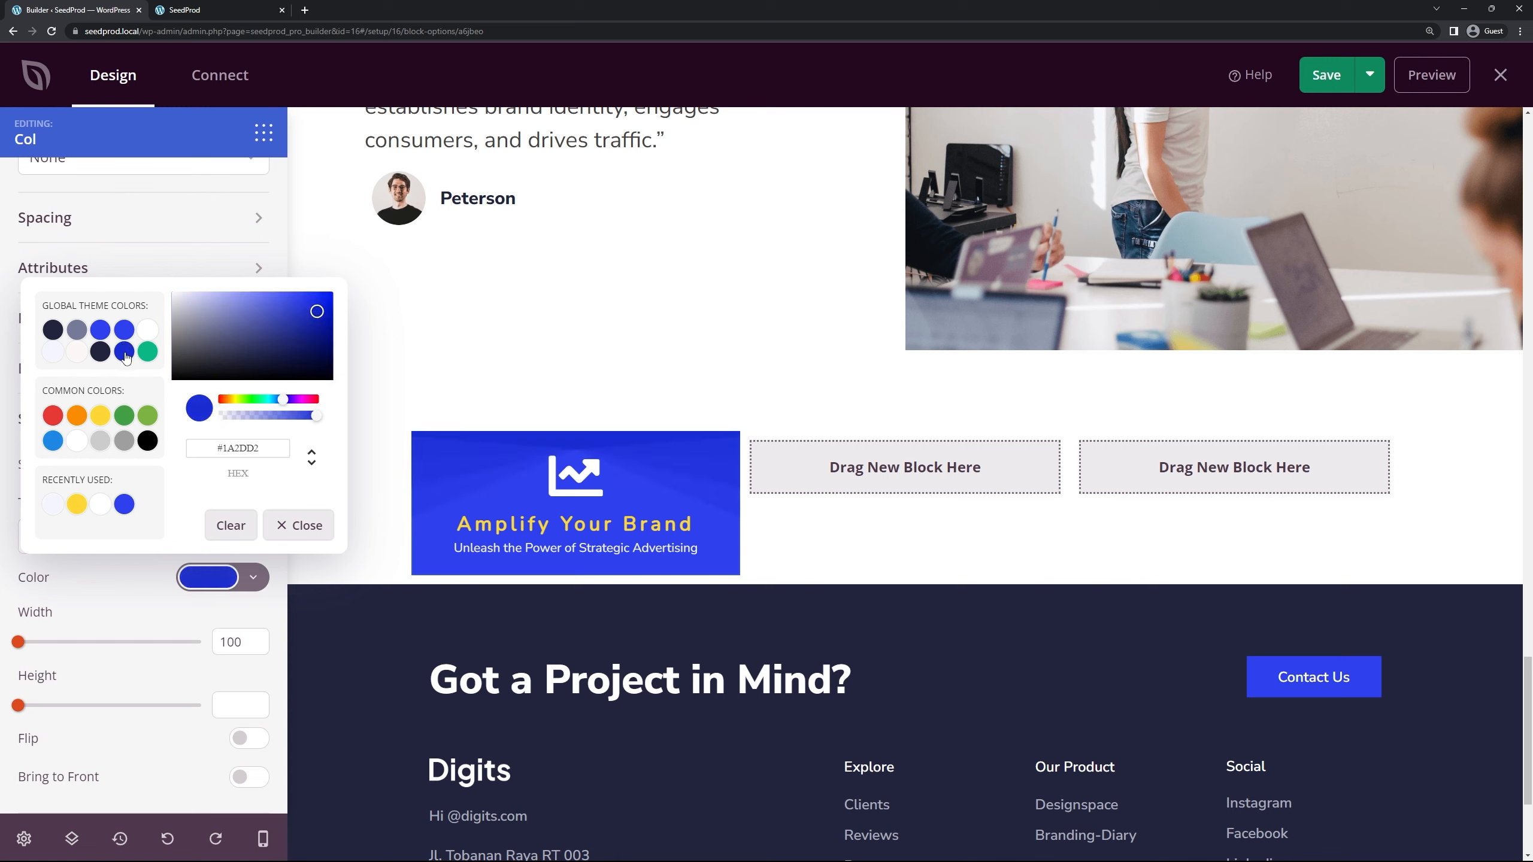
pyautogui.click(140, 582)
pyautogui.scroll(-2, 140, 582)
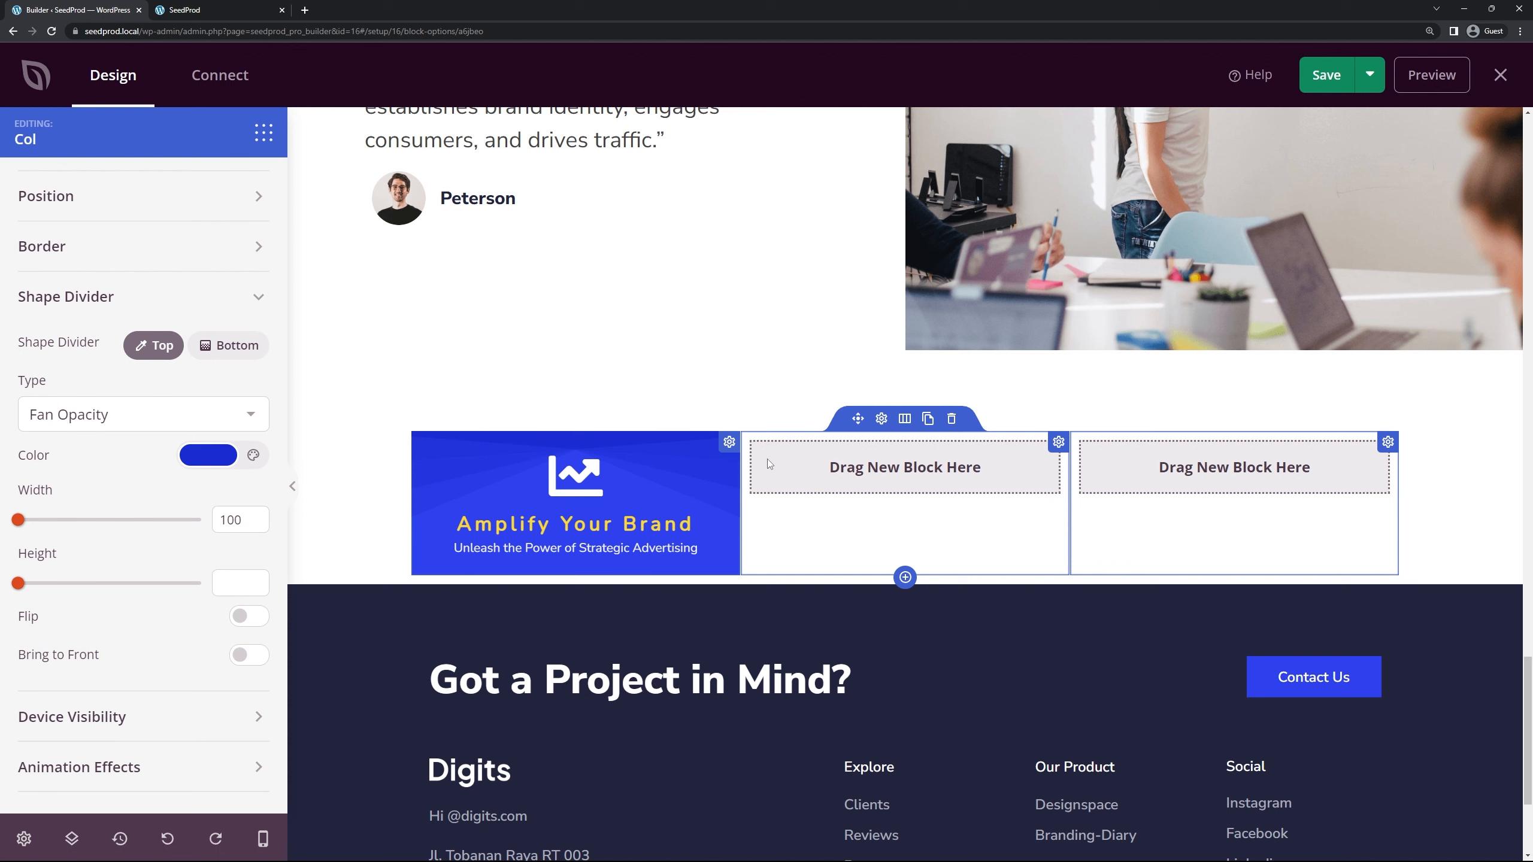
# Step: Select the Icon Box column in the layout navigation and duplicate it twice
pyautogui.click(730, 443)
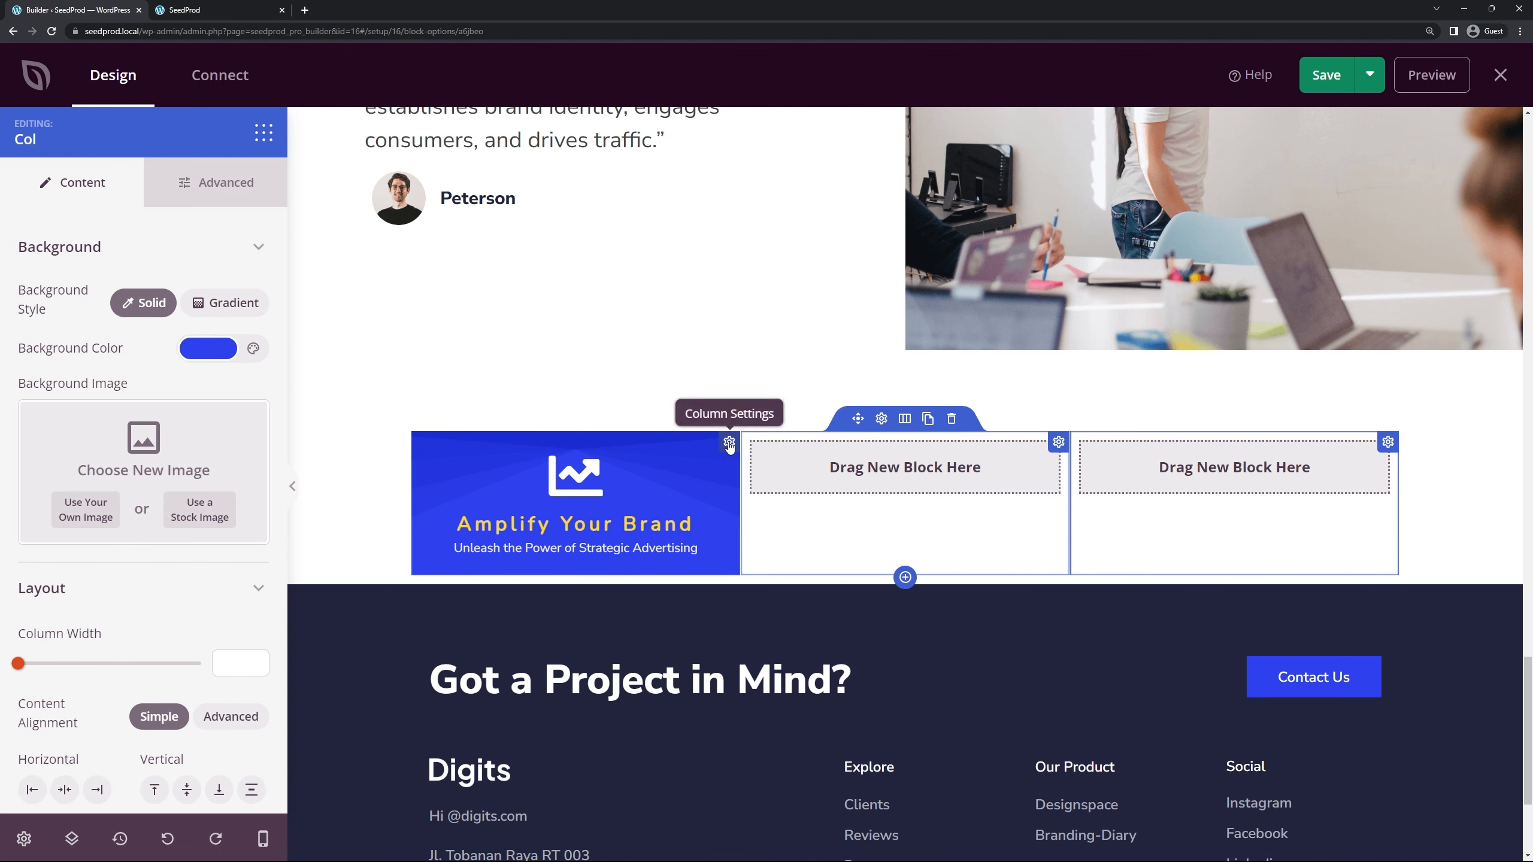
pyautogui.click(72, 839)
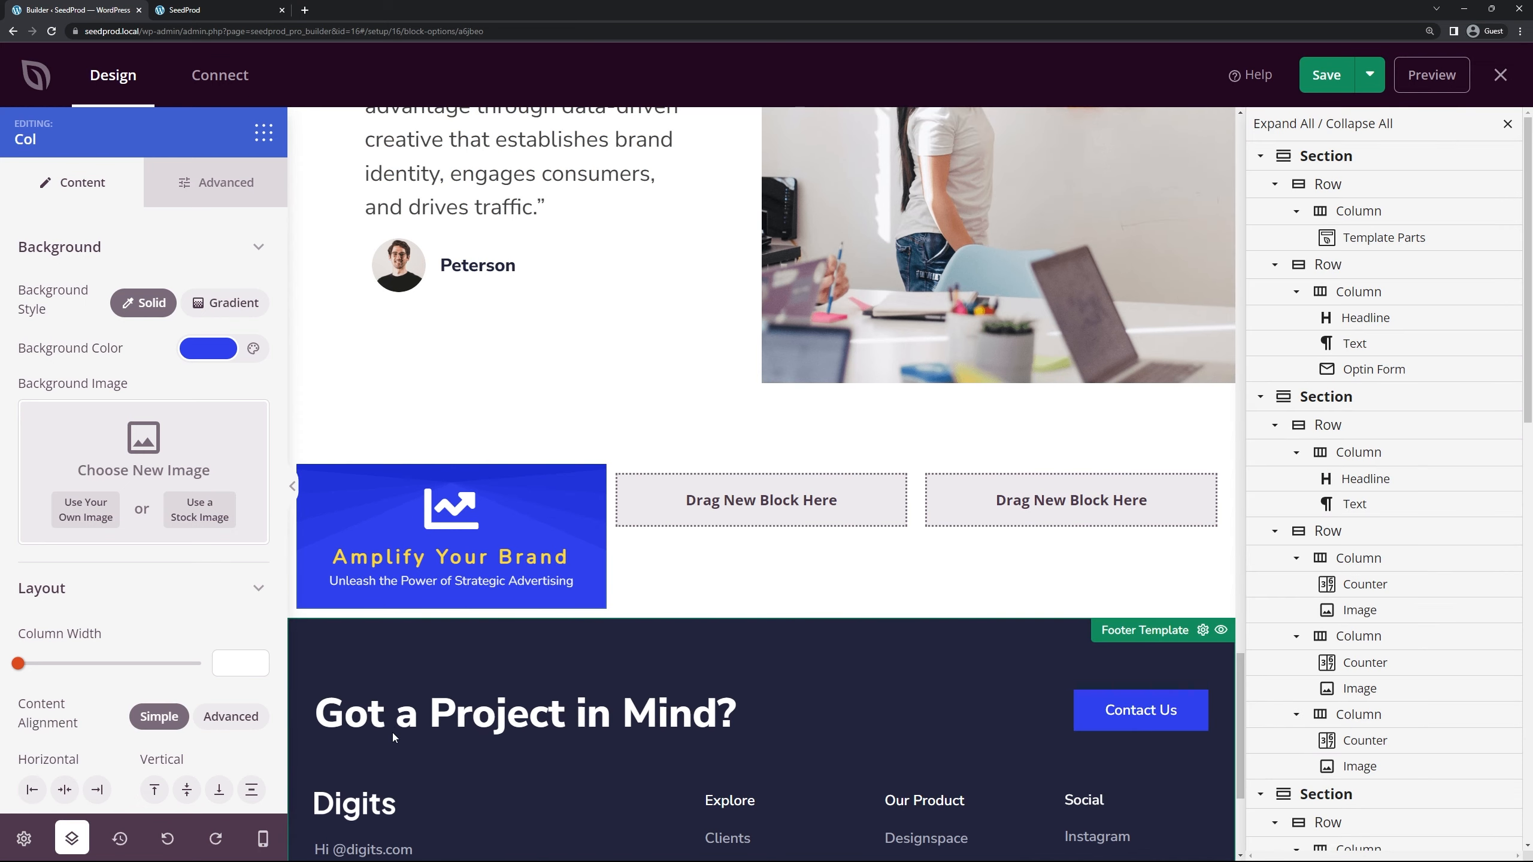
pyautogui.click(597, 477)
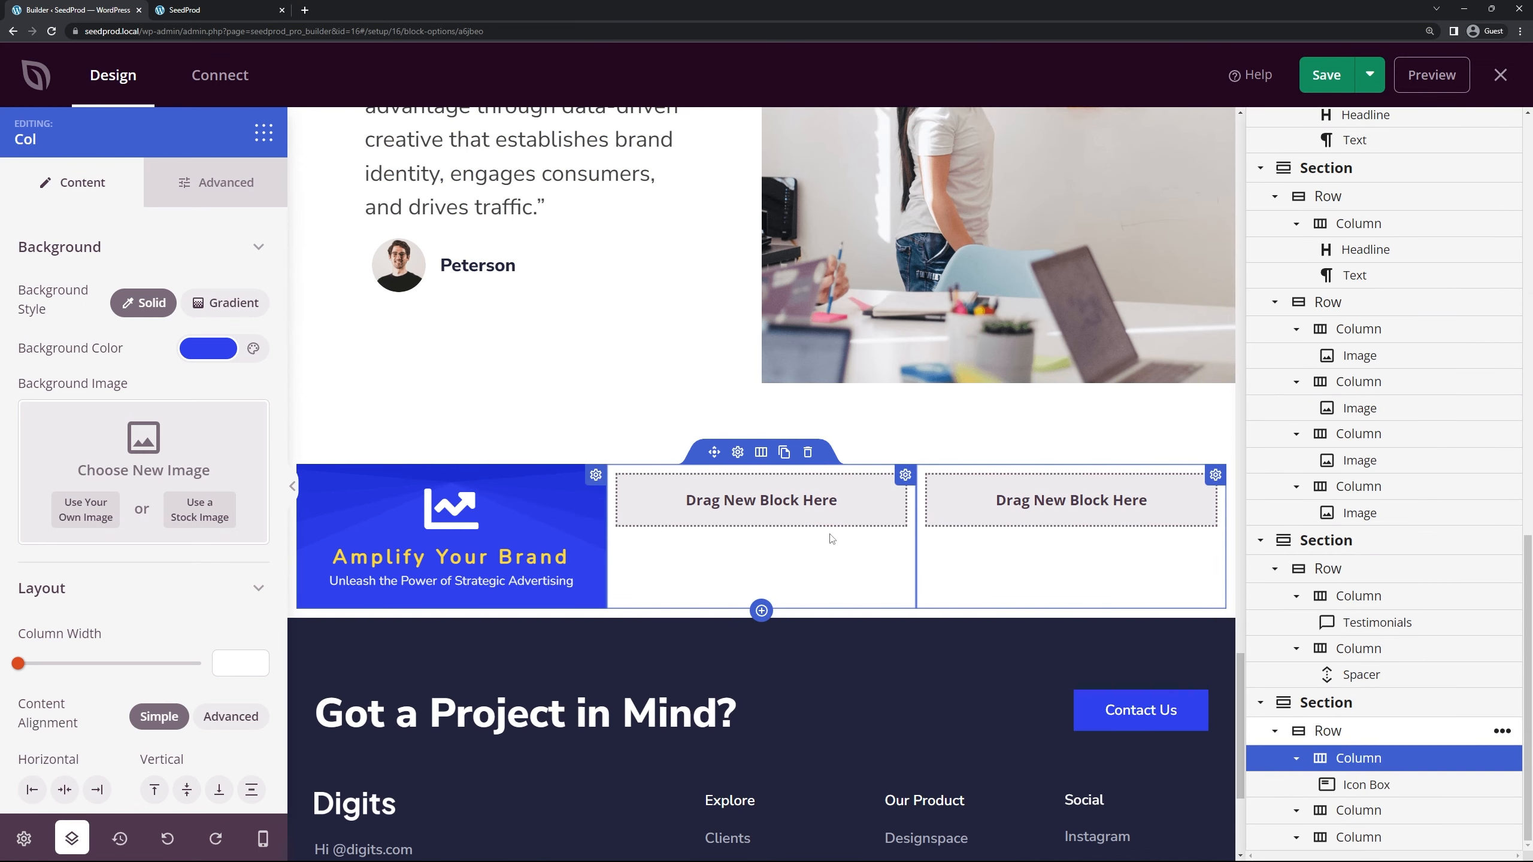
pyautogui.click(1502, 760)
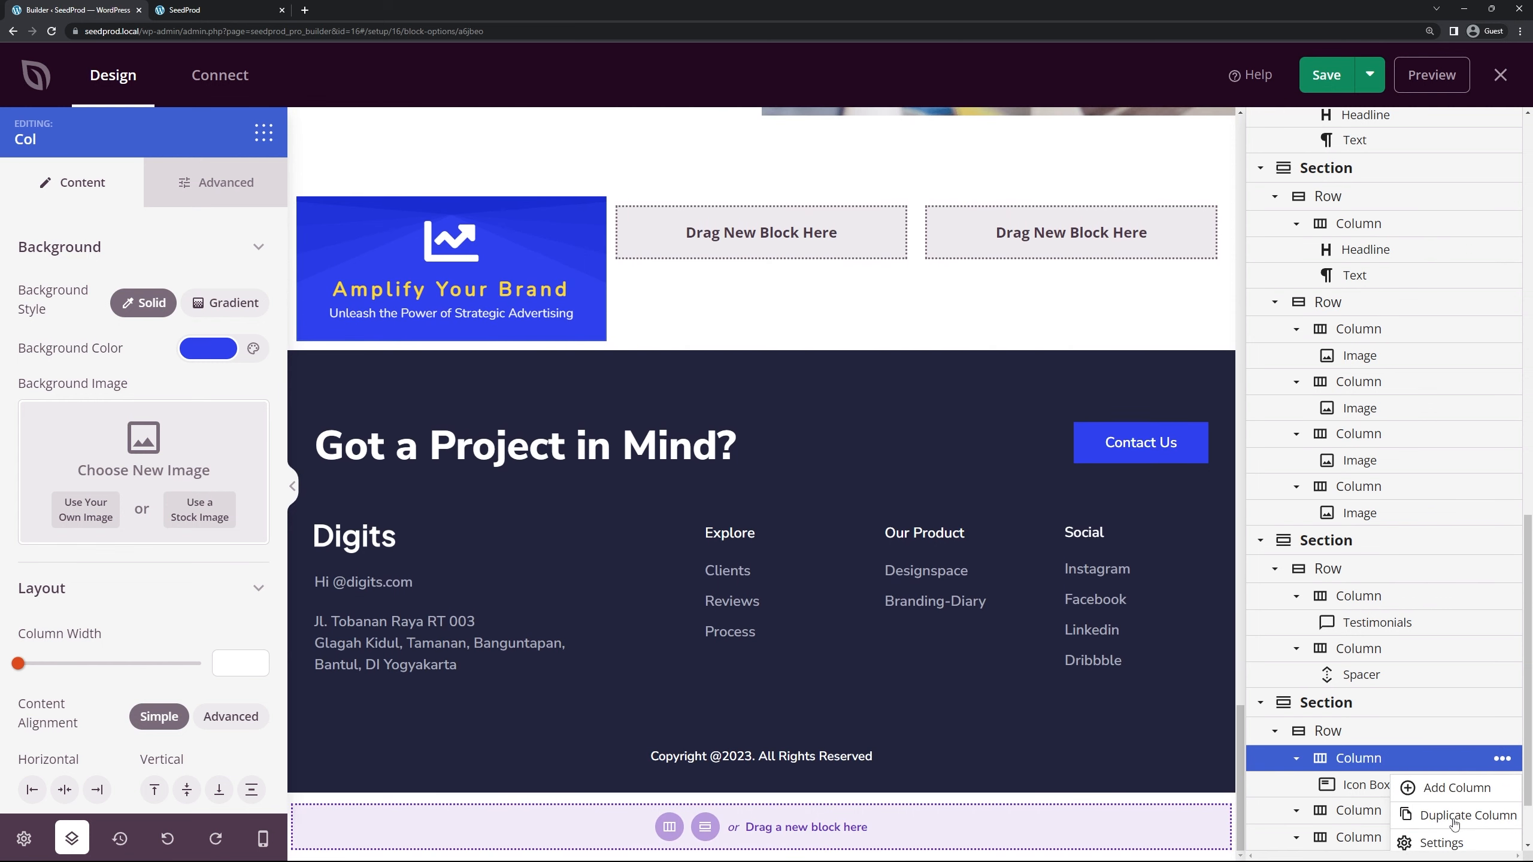
pyautogui.click(1465, 823)
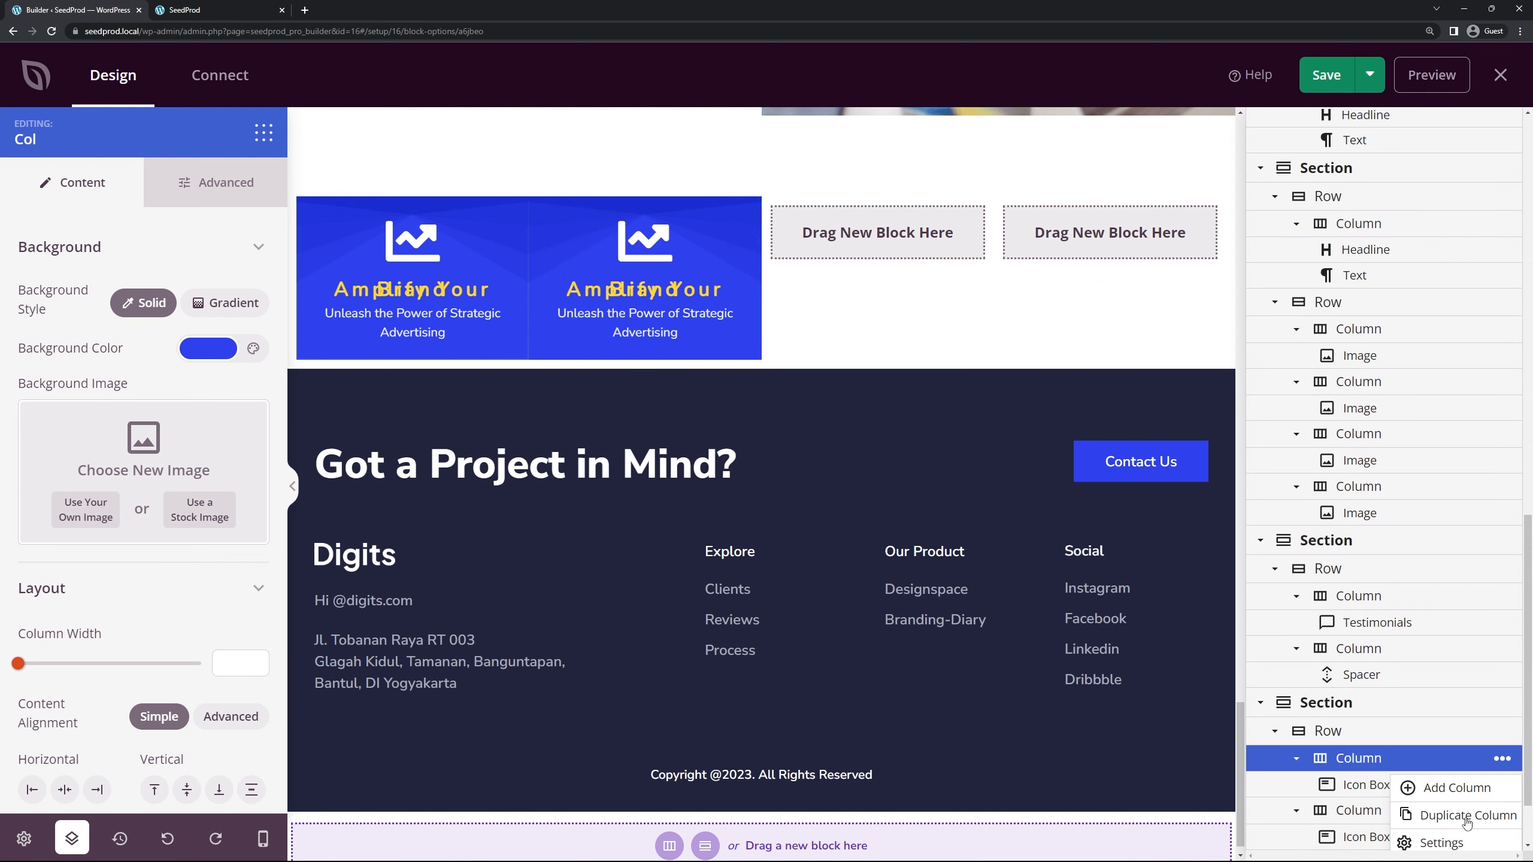
pyautogui.click(1467, 822)
# Step: Delete the two empty columns from the icon box row and close the layout navigation
pyautogui.scroll(-2, 1262, 622)
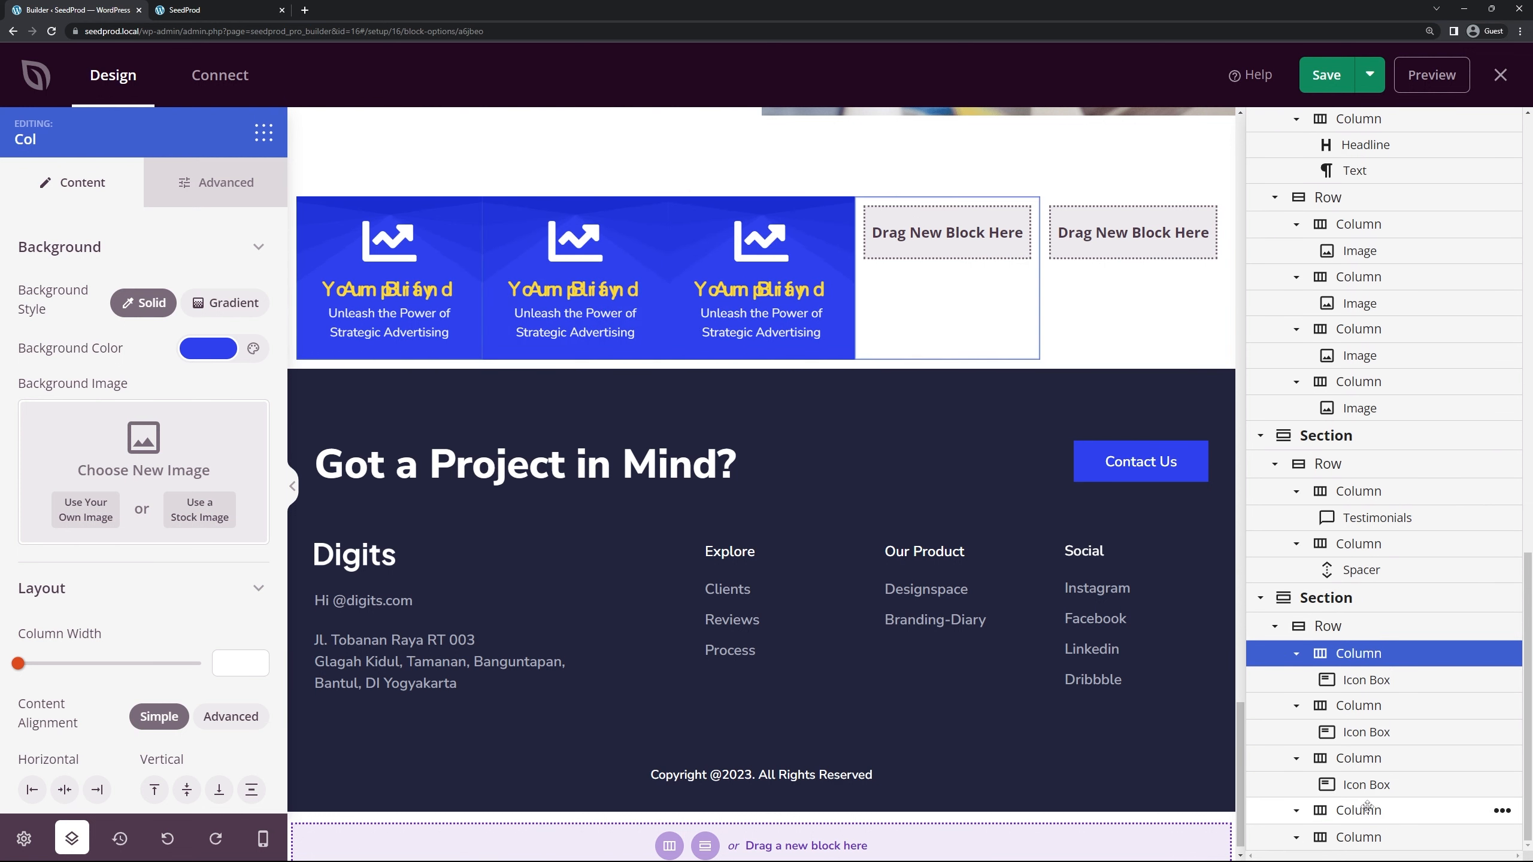
pyautogui.click(1502, 810)
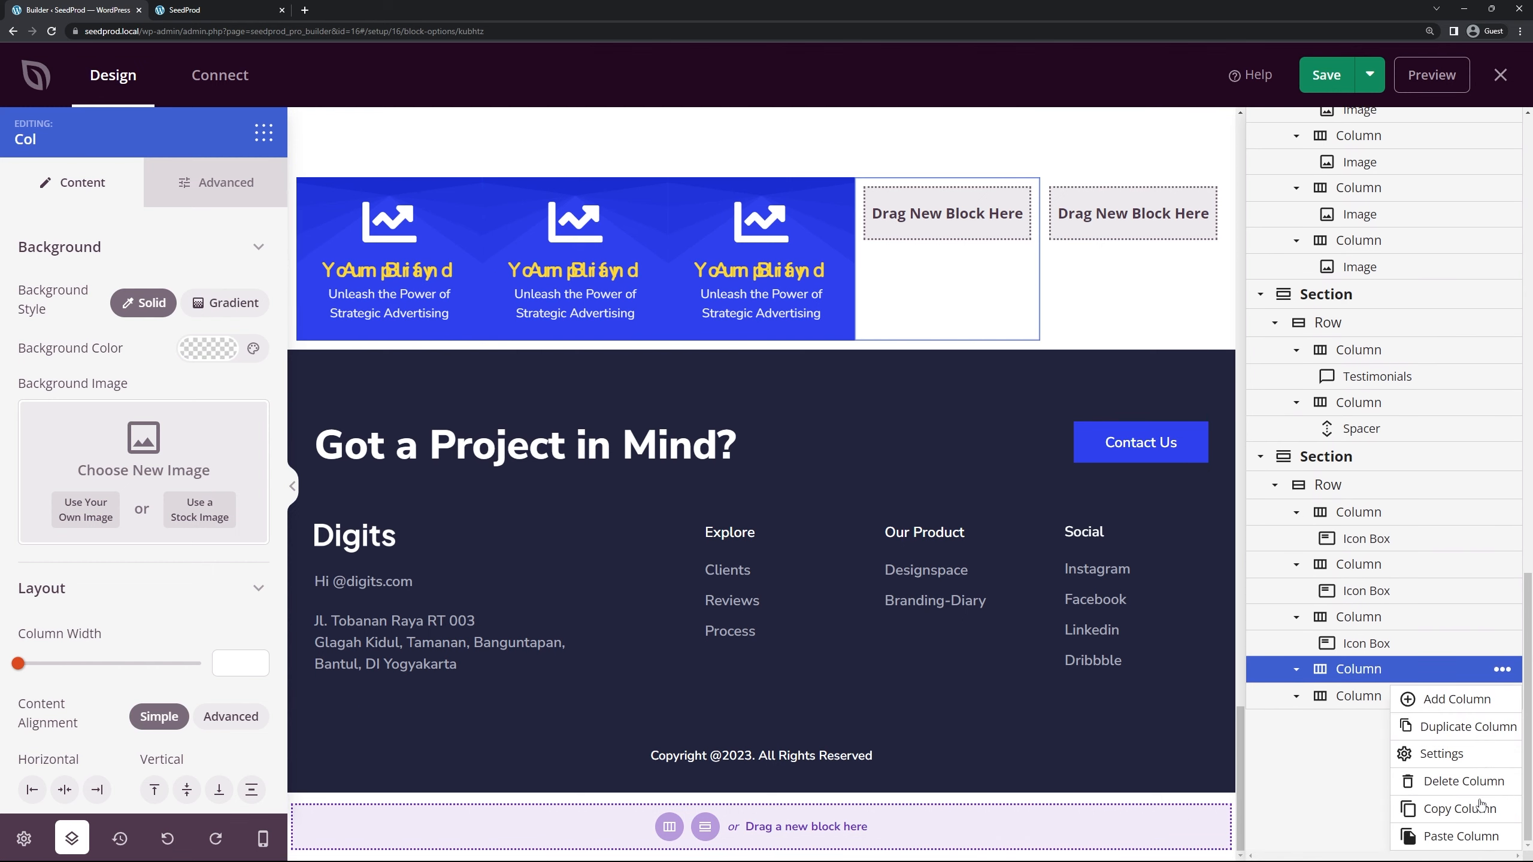
pyautogui.click(1451, 782)
pyautogui.click(767, 477)
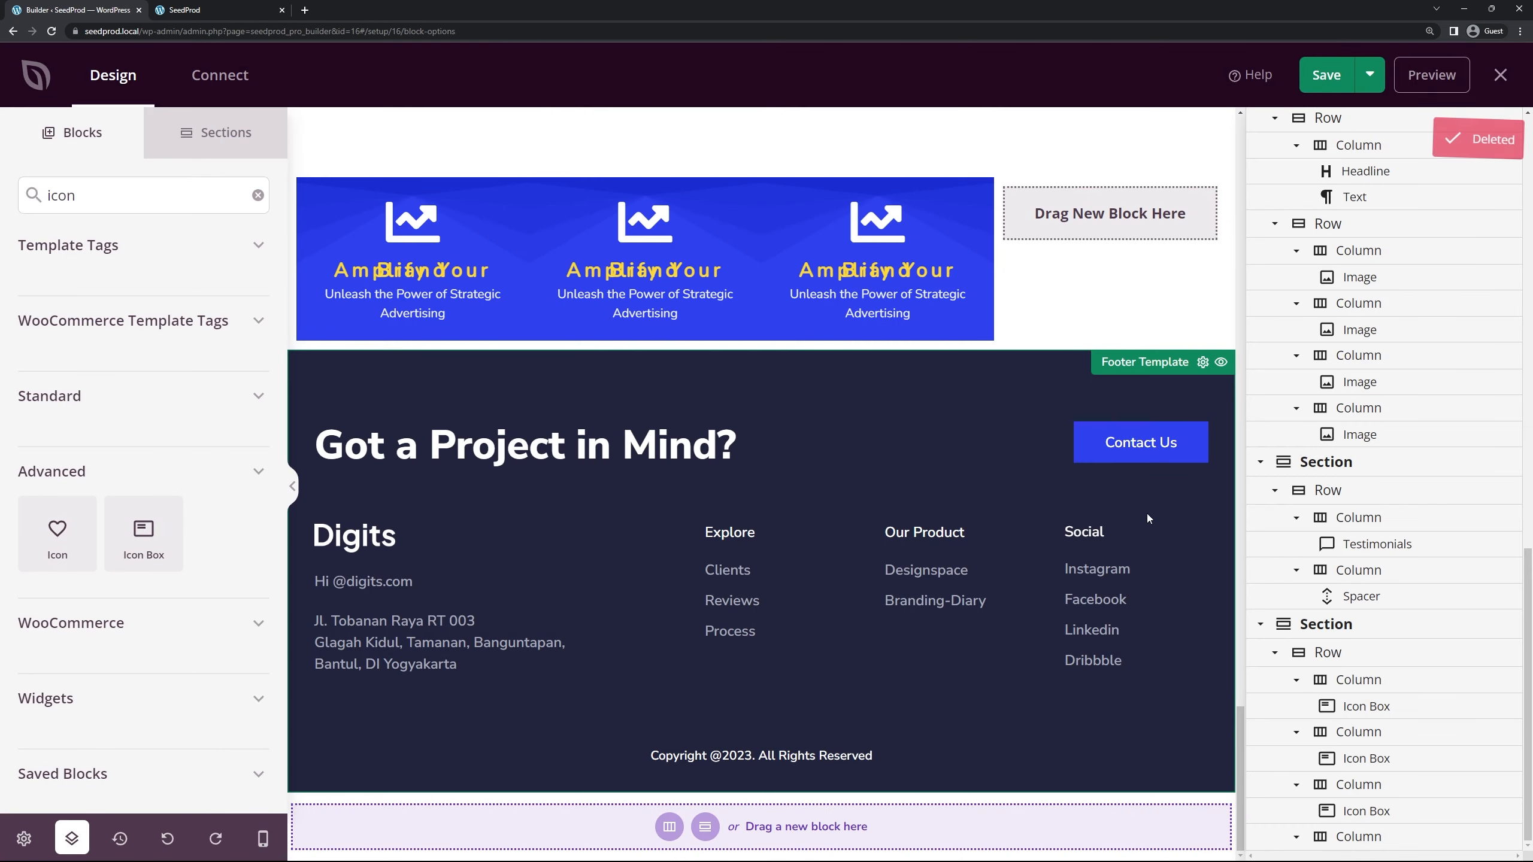
pyautogui.click(1503, 836)
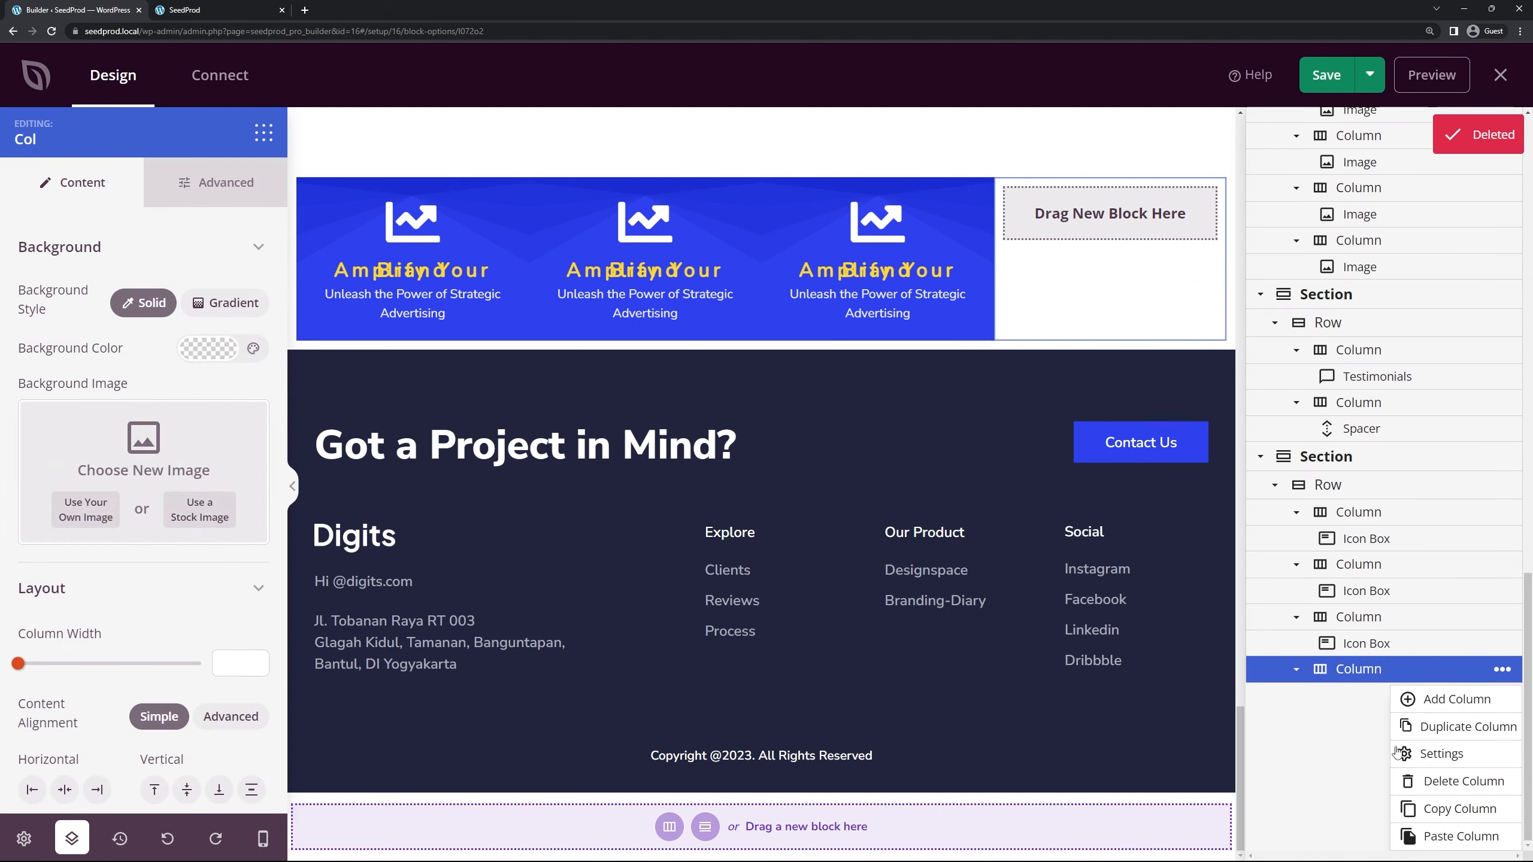
pyautogui.click(1451, 783)
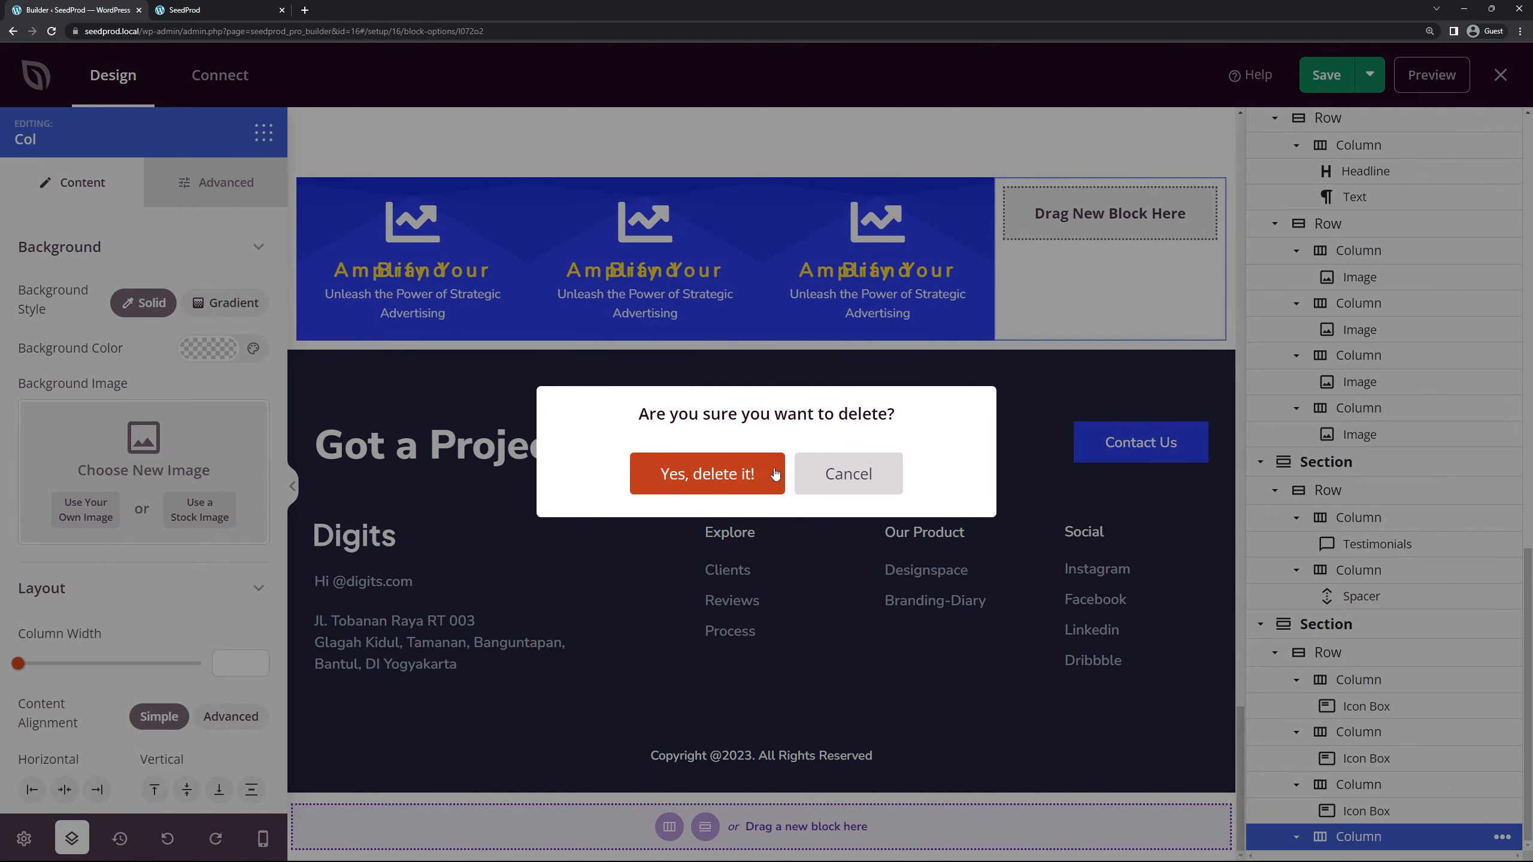
pyautogui.click(779, 474)
pyautogui.click(71, 840)
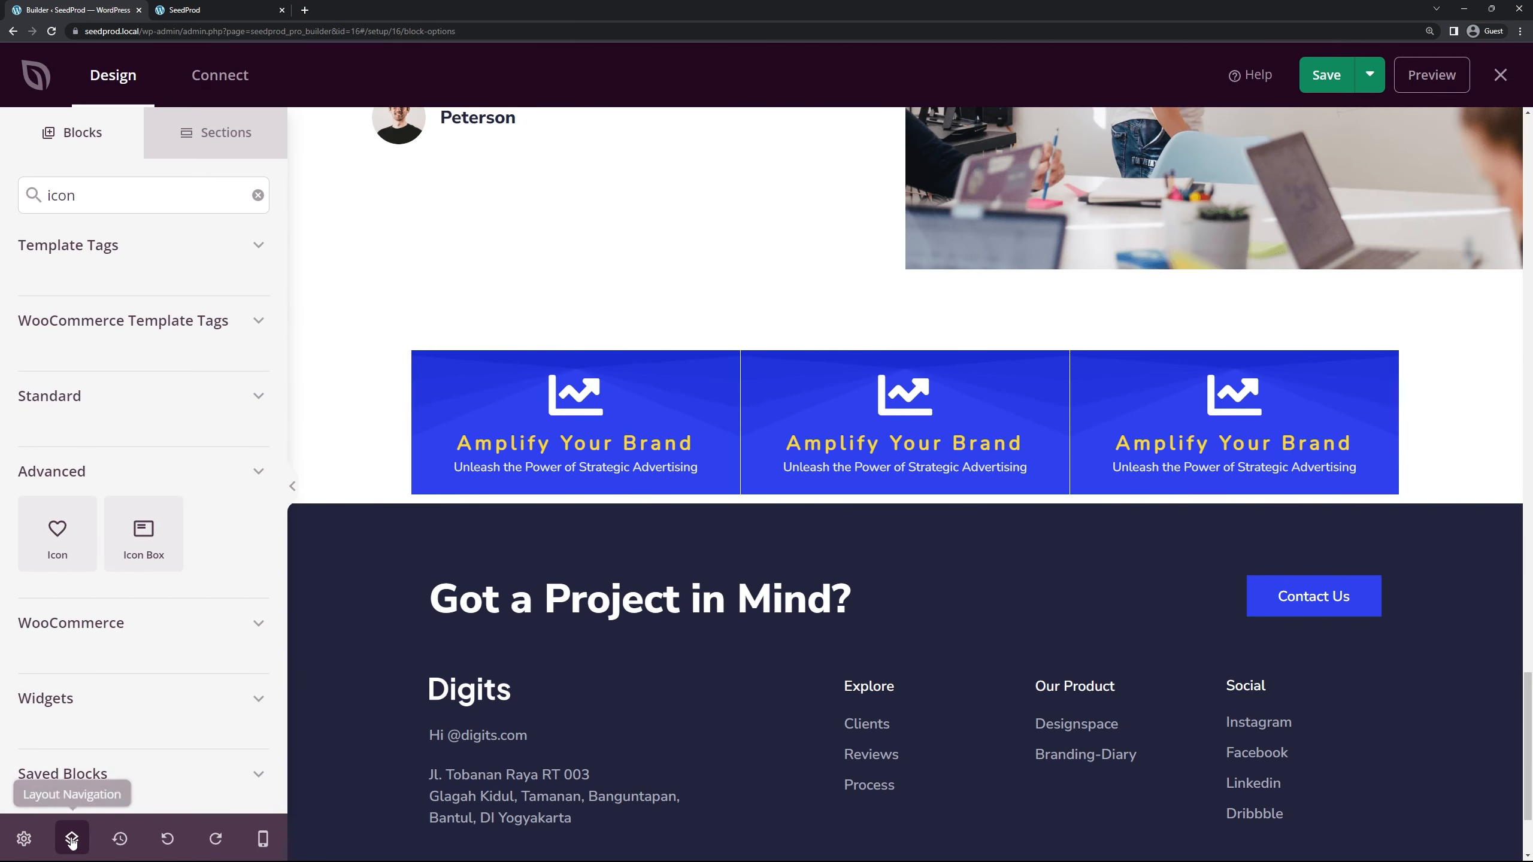
# Step: Set the column gutter of the three-column icon box row to 5
pyautogui.scroll(1, 829, 579)
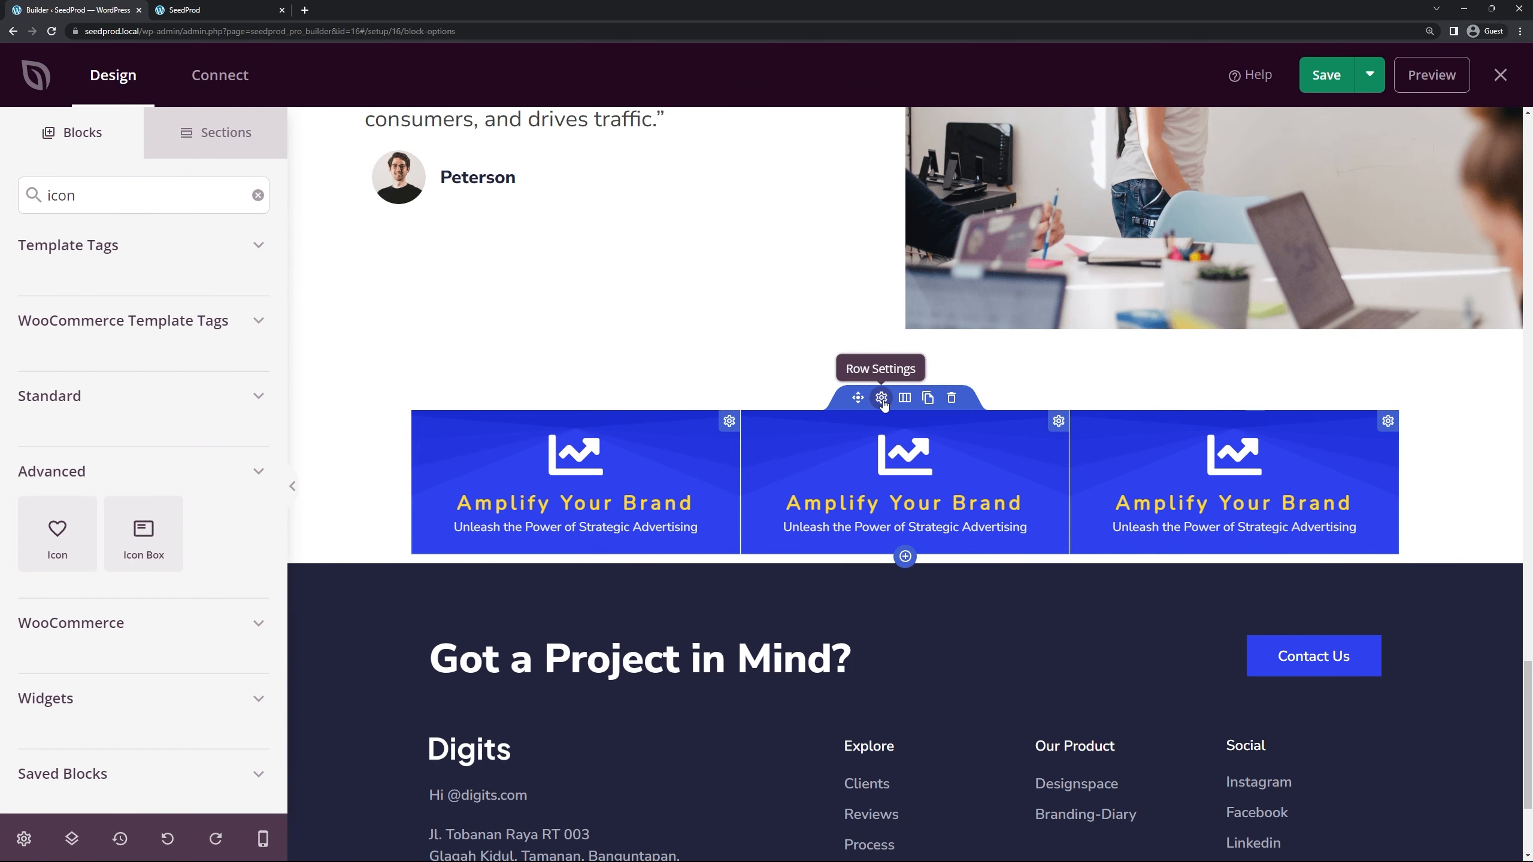
pyautogui.click(882, 400)
pyautogui.scroll(-3, 76, 554)
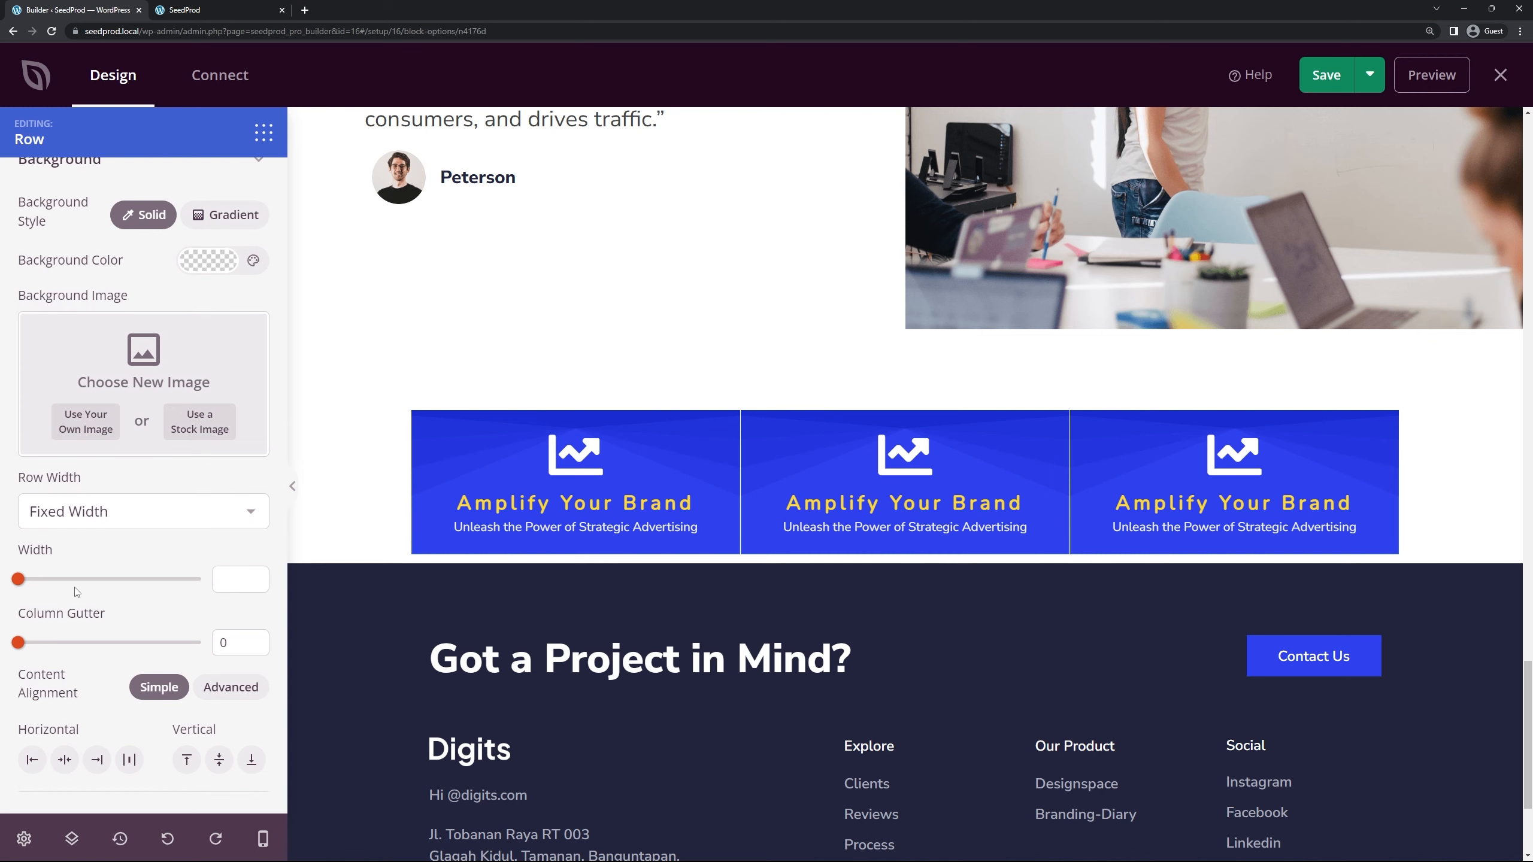
pyautogui.moveTo(20, 647)
pyautogui.mouseDown()
pyautogui.moveTo(169, 649)
pyautogui.moveTo(39, 648)
pyautogui.mouseUp()
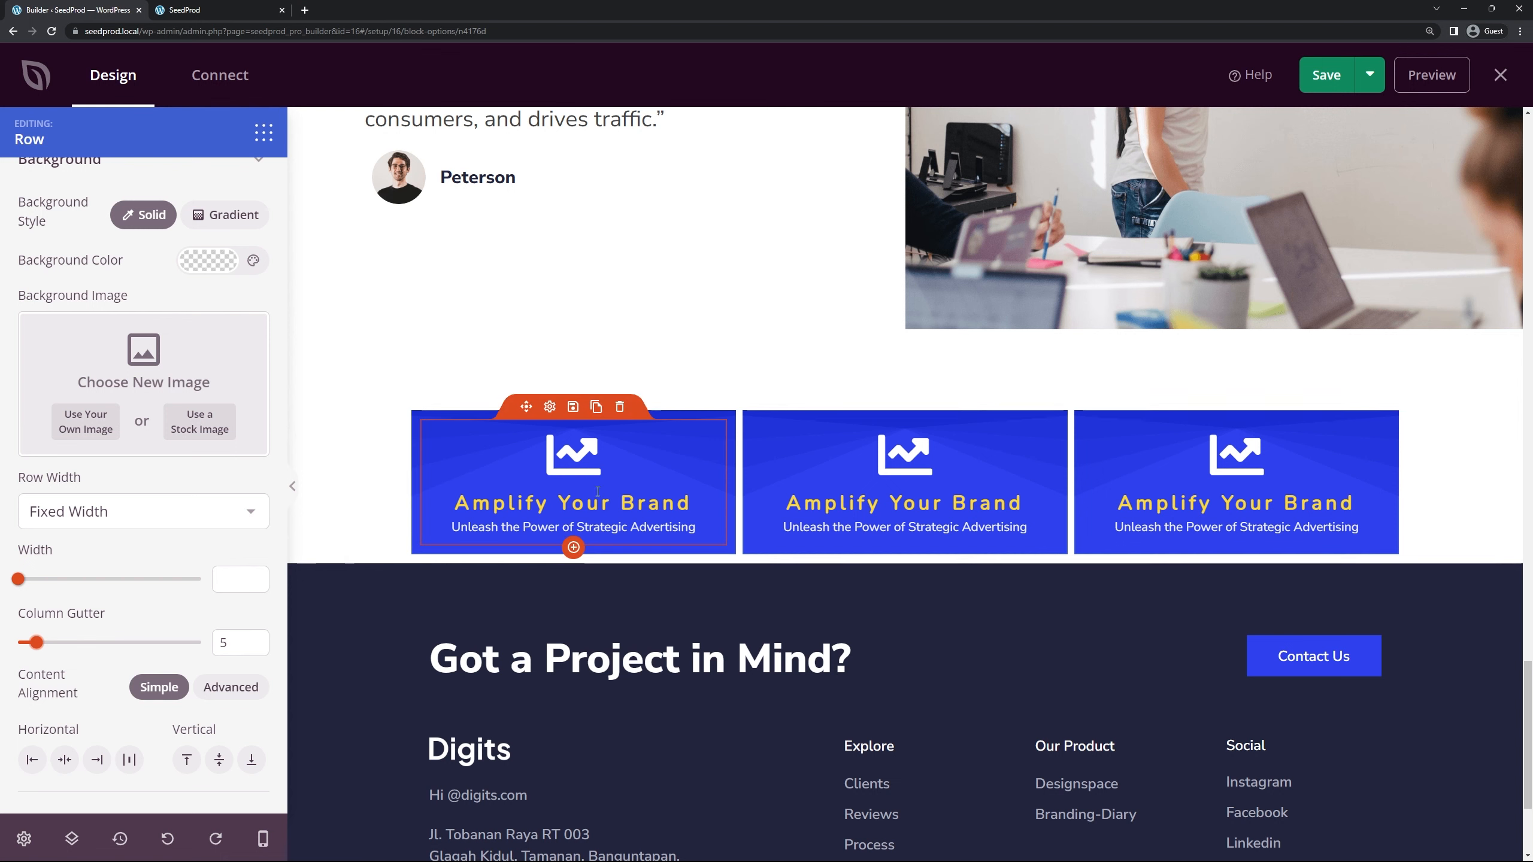
# Step: Open the middle Icon Box's content settings and review its icon, header text and description options
pyautogui.click(894, 441)
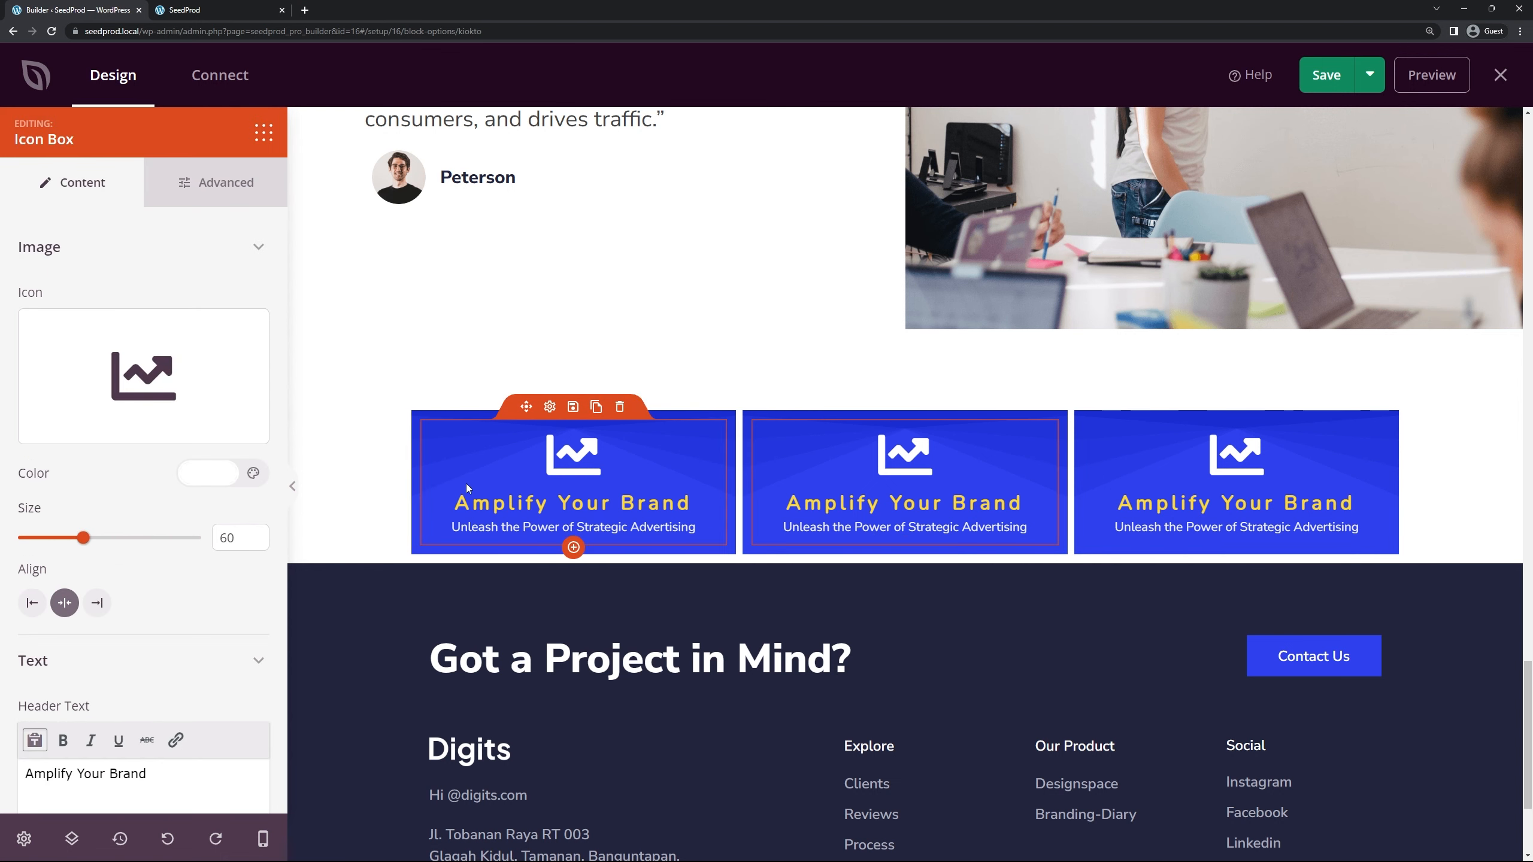
pyautogui.scroll(-3, 157, 447)
pyautogui.scroll(-3, 147, 448)
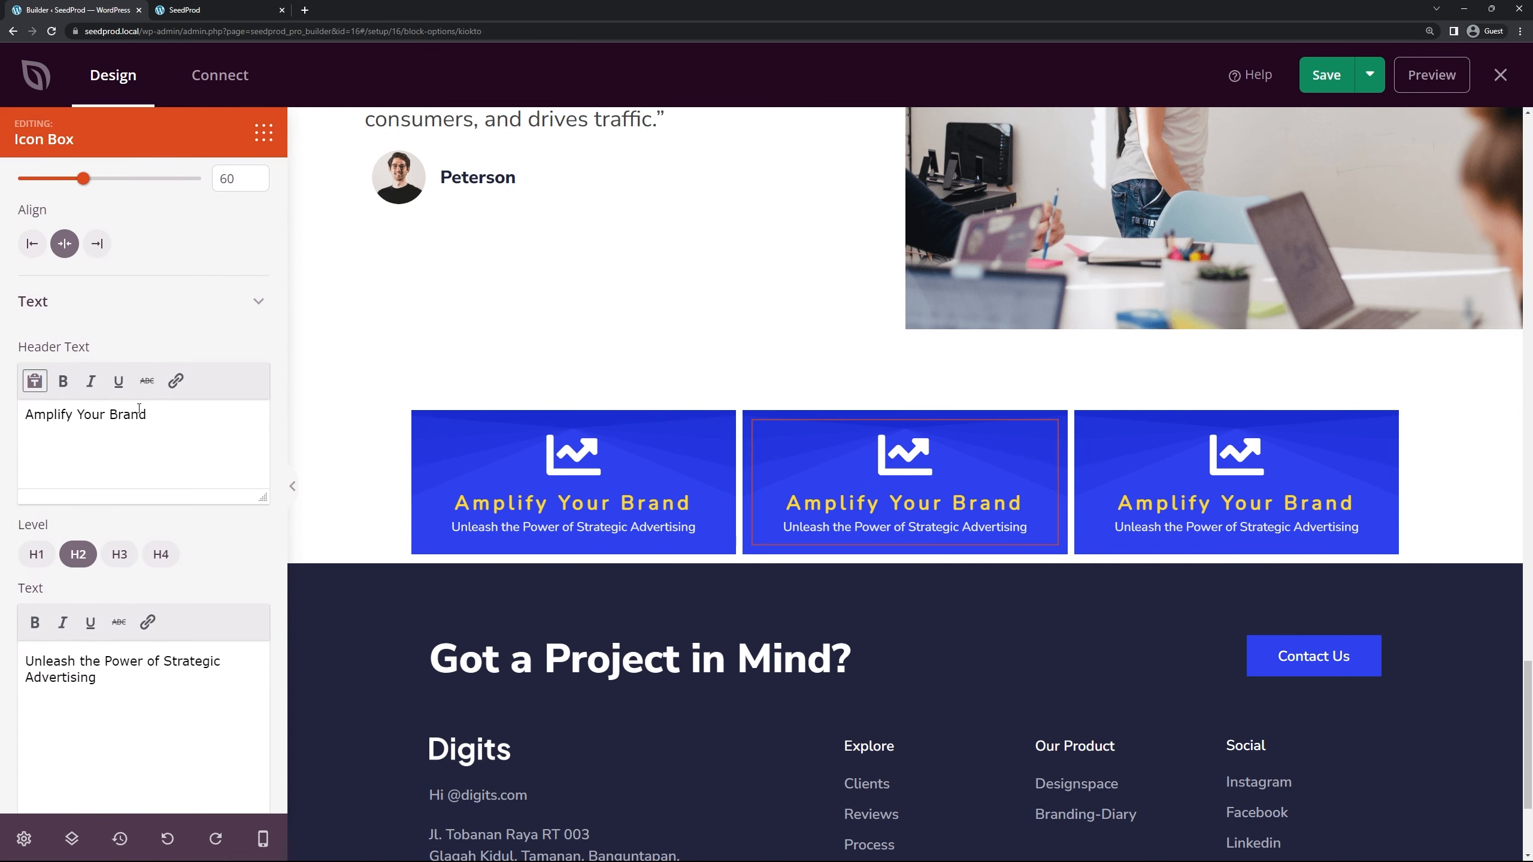
pyautogui.scroll(-1, 138, 409)
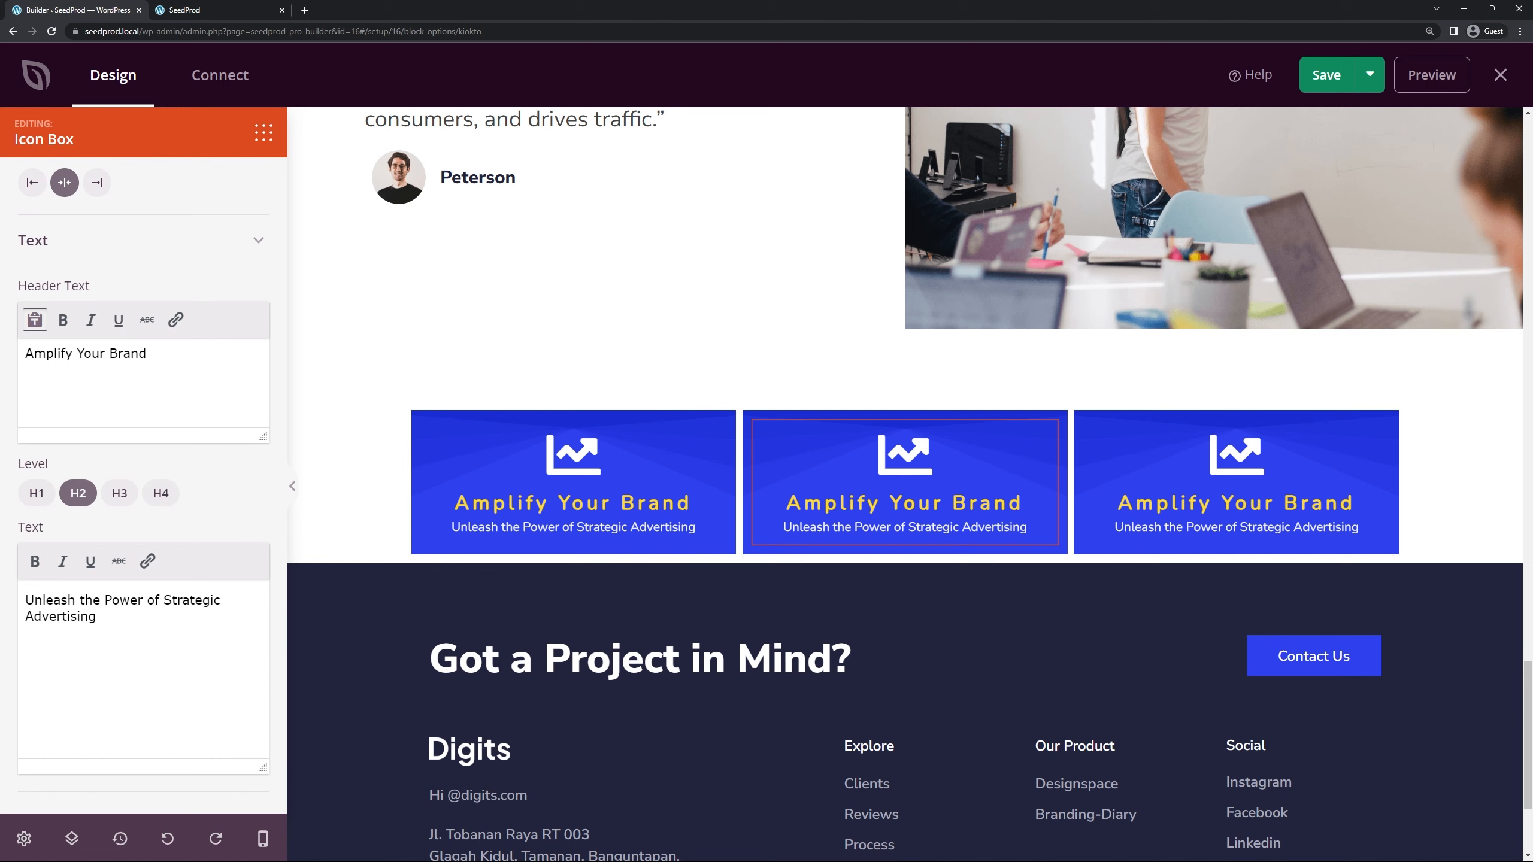
# Step: Save the homepage design, then reload the live site and check the icon box row above the footer
pyautogui.click(1331, 84)
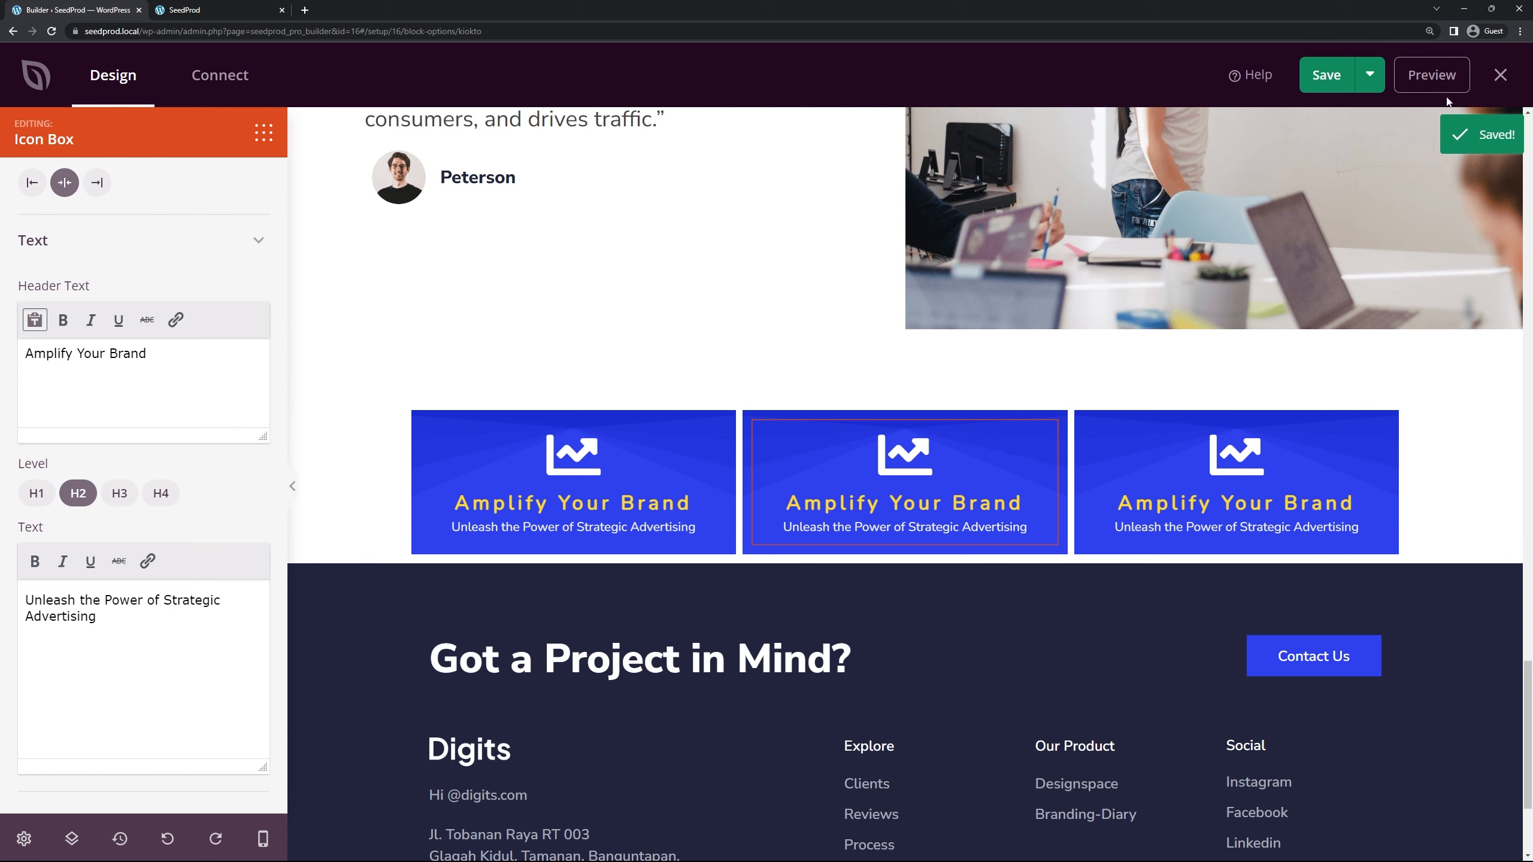
pyautogui.click(193, 9)
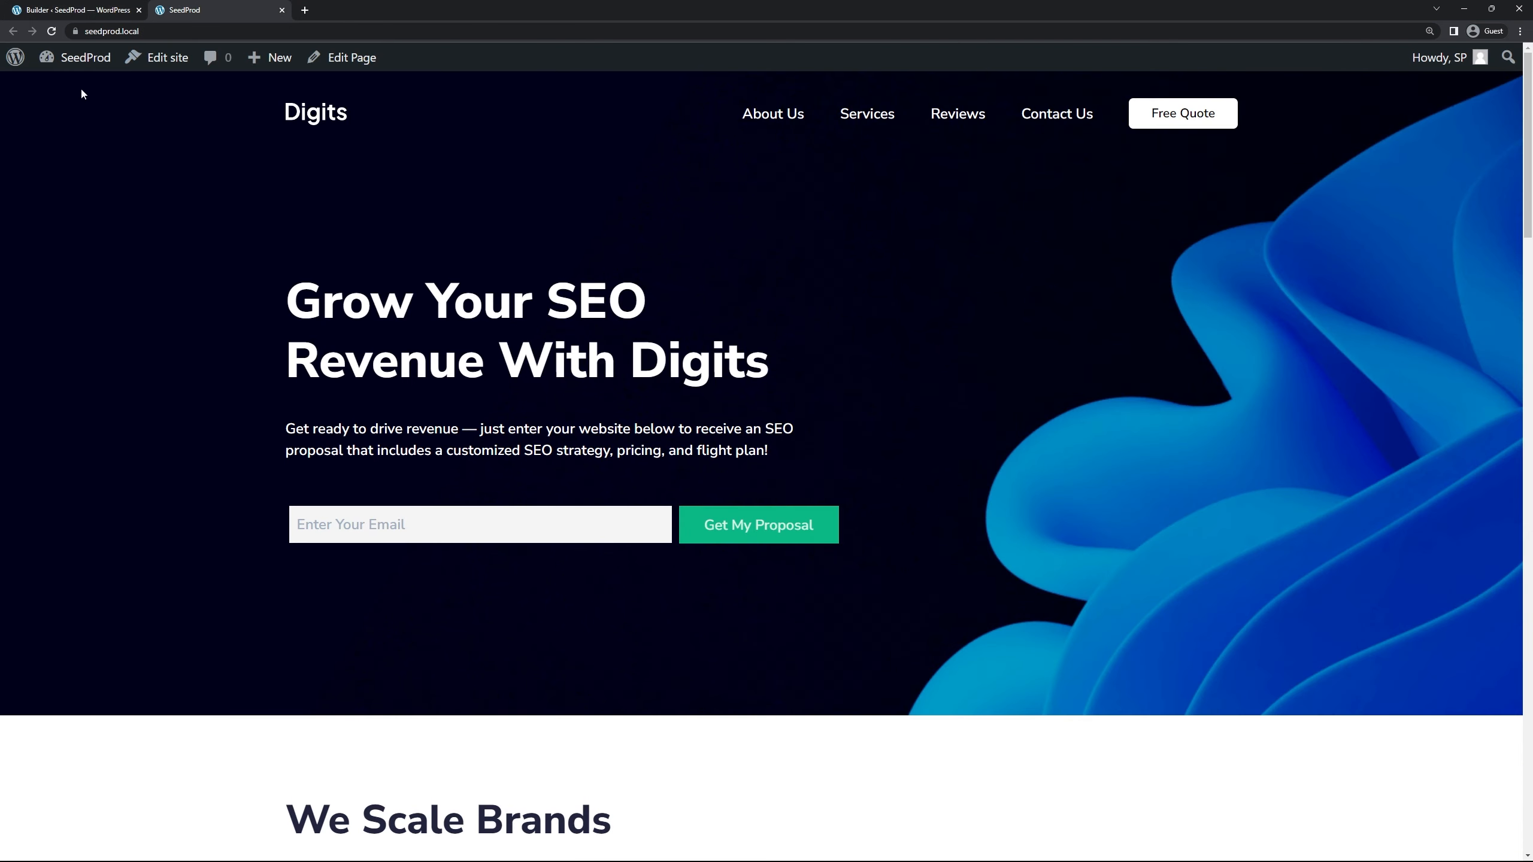
pyautogui.click(52, 31)
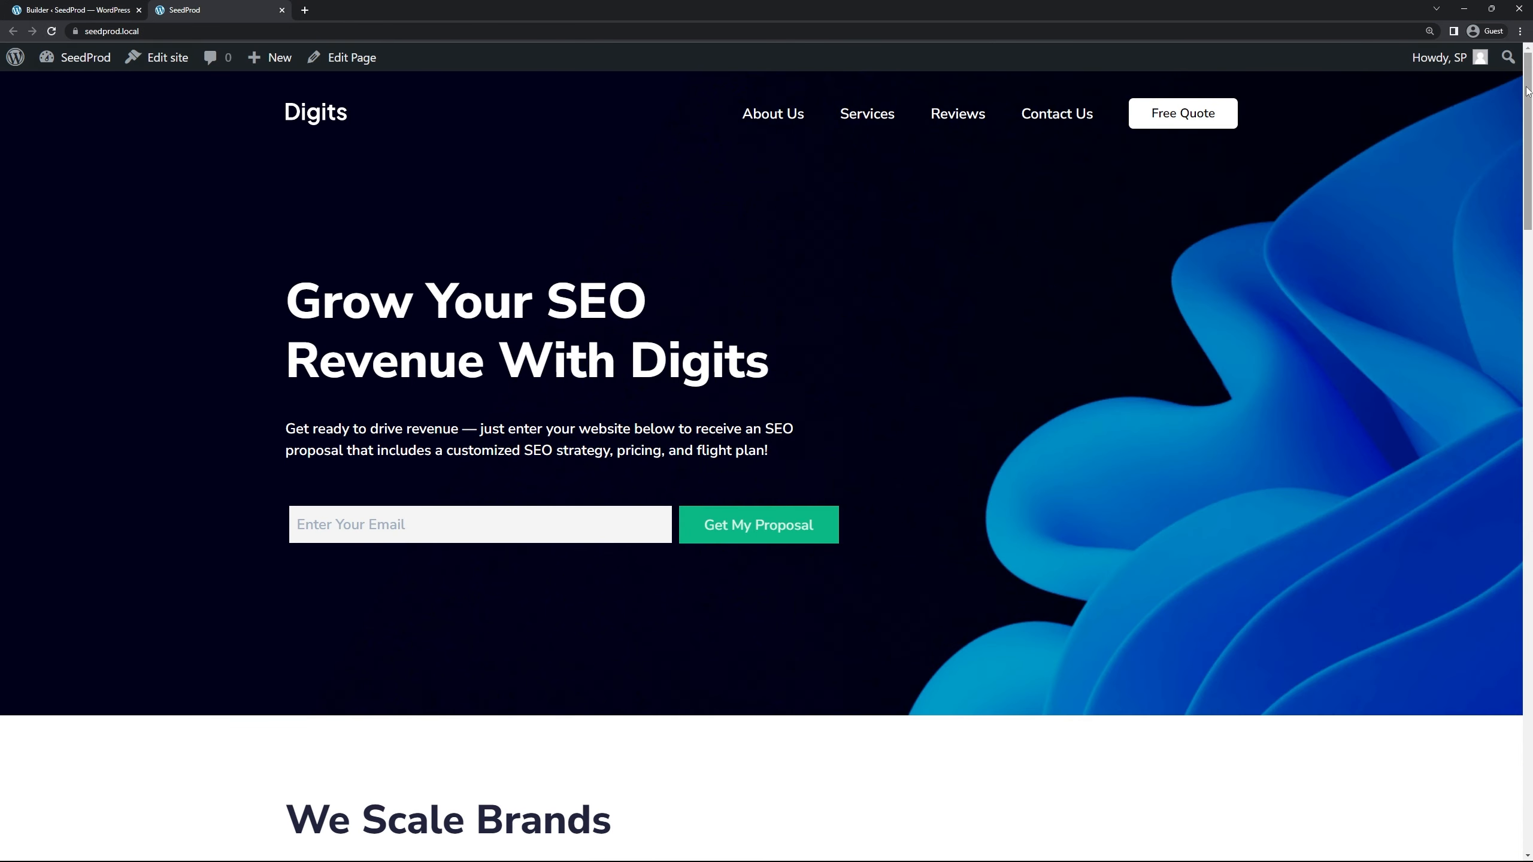
pyautogui.moveTo(1528, 89); pyautogui.dragTo(1500, 674)
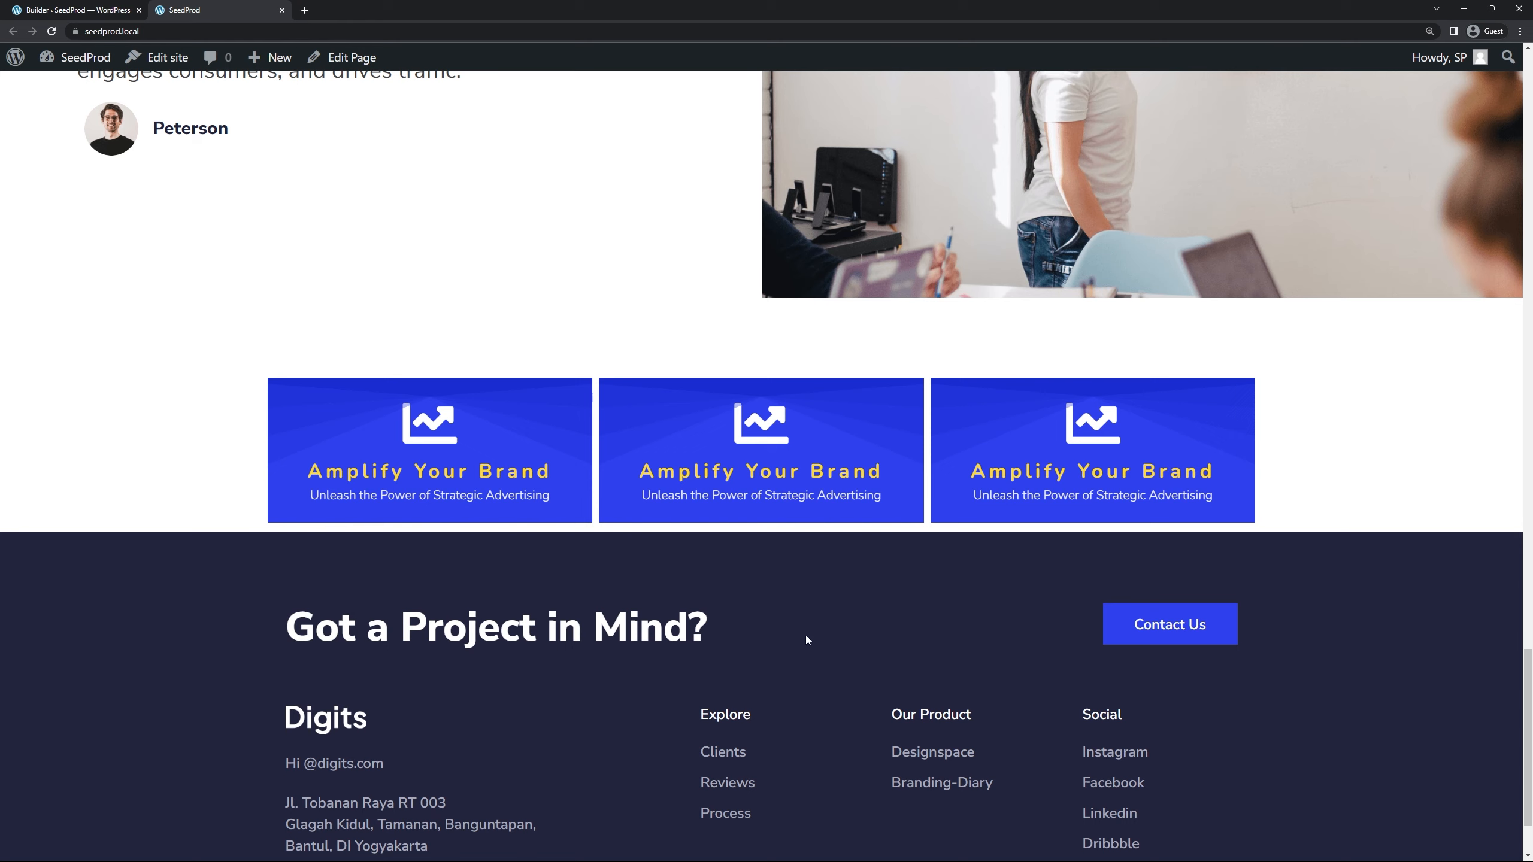